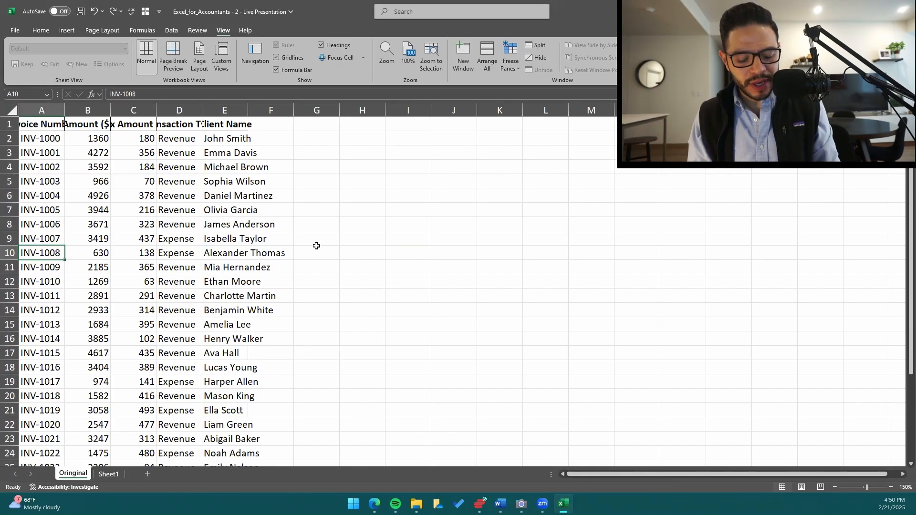
# Insert two blank columns before the Invoice Number column.
pyautogui.hotkey('ctrl', 'space')
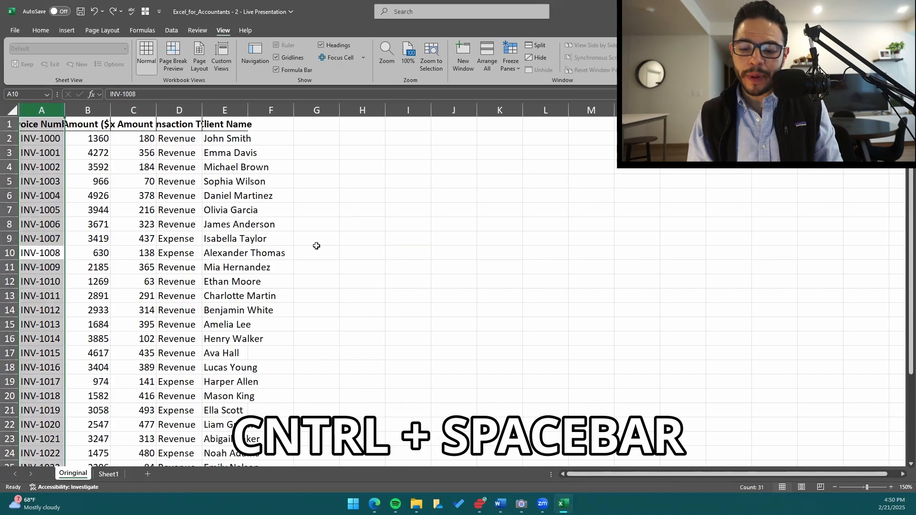
pyautogui.hotkey('ctrl', 'shift', '+')
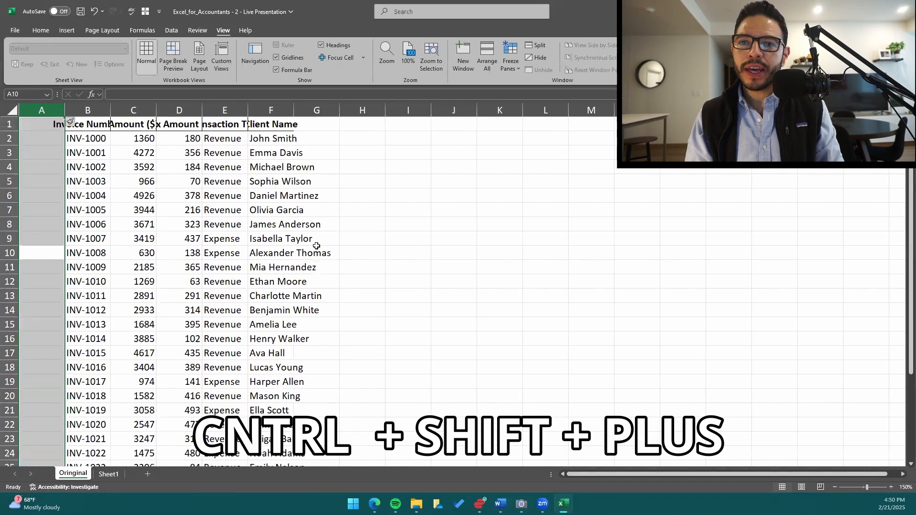
pyautogui.hotkey('ctrl', 'shift', '+')
# Insert four blank rows above the table's header row.
pyautogui.press('Up')
pyautogui.press('Up')
pyautogui.press('Up')
pyautogui.press('Up')
pyautogui.press('Up')
pyautogui.press('Up')
pyautogui.press('Up')
pyautogui.press('Up')
pyautogui.press('Up')
pyautogui.hotkey('shift', 'space')
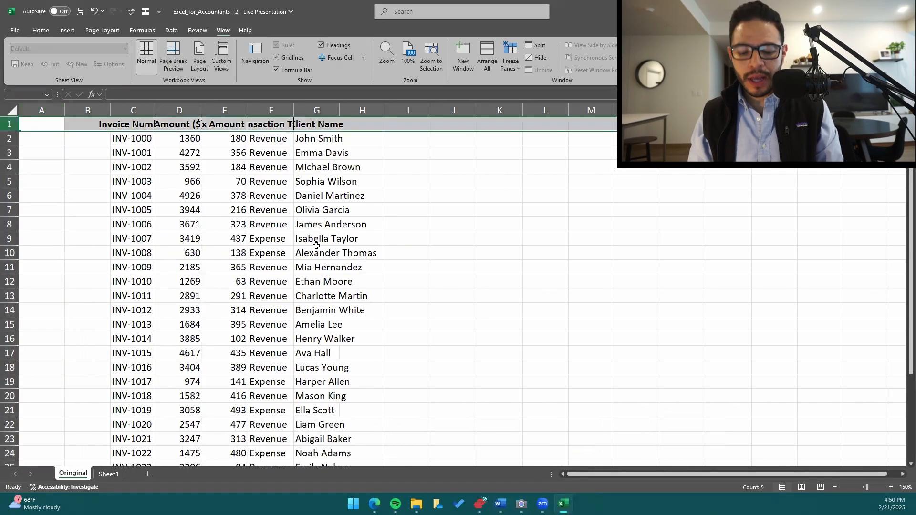
pyautogui.hotkey('ctrl', 'shift', '+')
pyautogui.hotkey('ctrl', 'shift', '+')
pyautogui.hotkey('ctrl', 'shift', '+')
pyautogui.hotkey('ctrl', 'shift', '+')
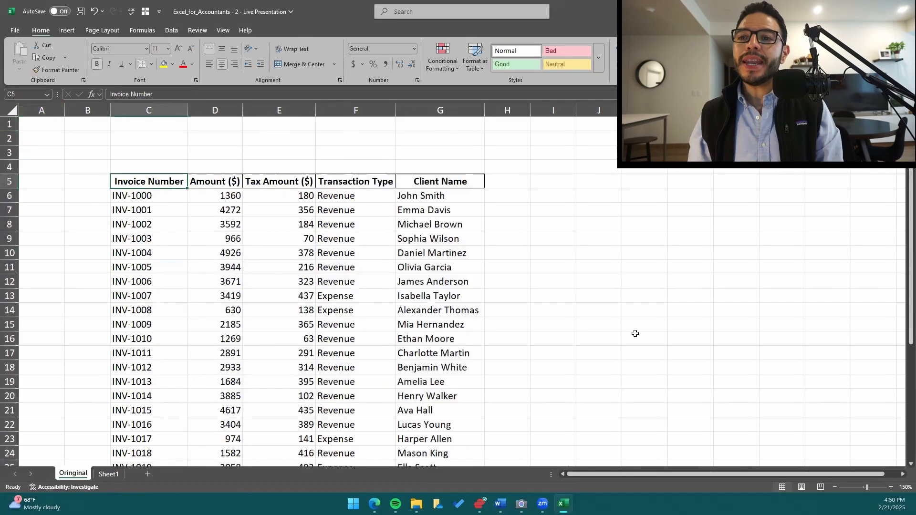
pyautogui.scroll(-3, 225, 291)
pyautogui.scroll(3, 231, 334)
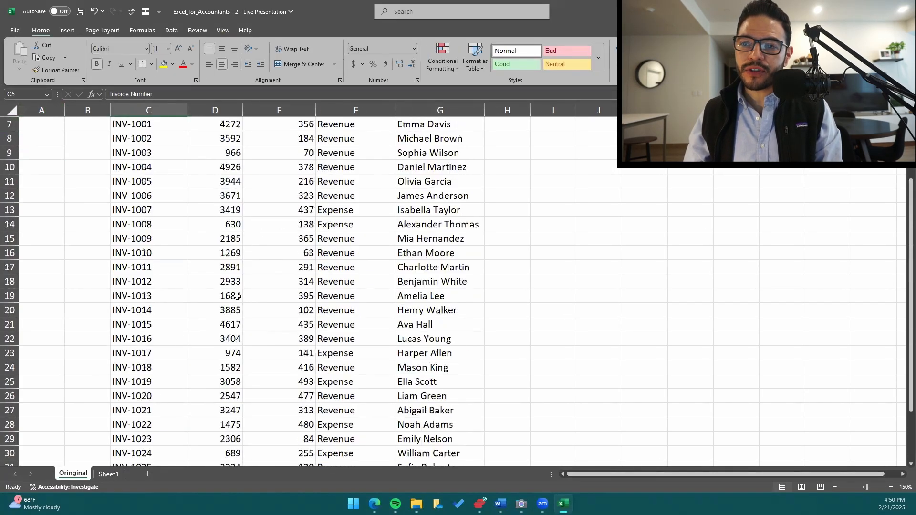
pyautogui.moveTo(221, 200); pyautogui.dragTo(266, 343)
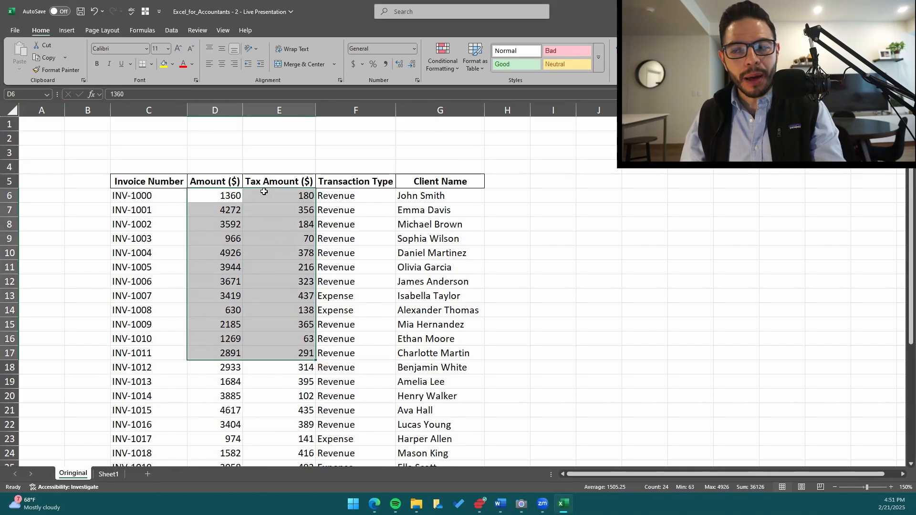
pyautogui.click(223, 204)
pyautogui.scroll(-3, 219, 265)
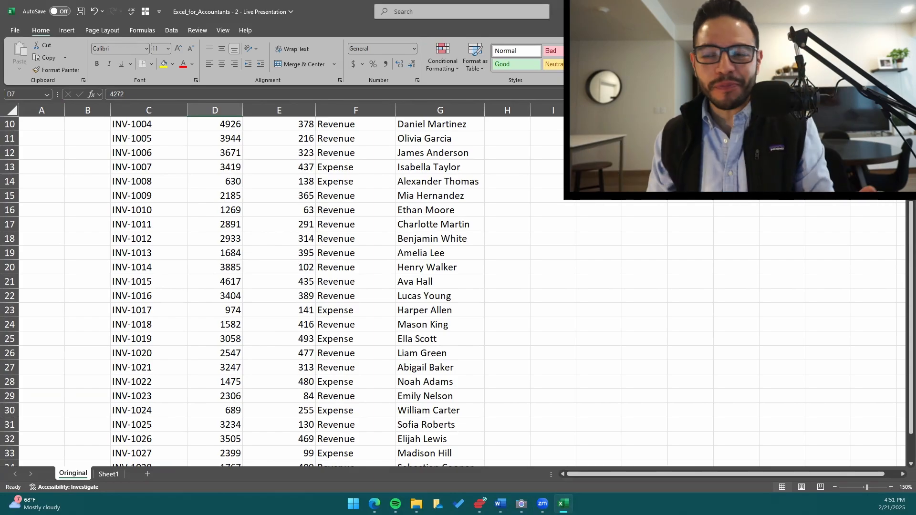
pyautogui.scroll(3, 205, 221)
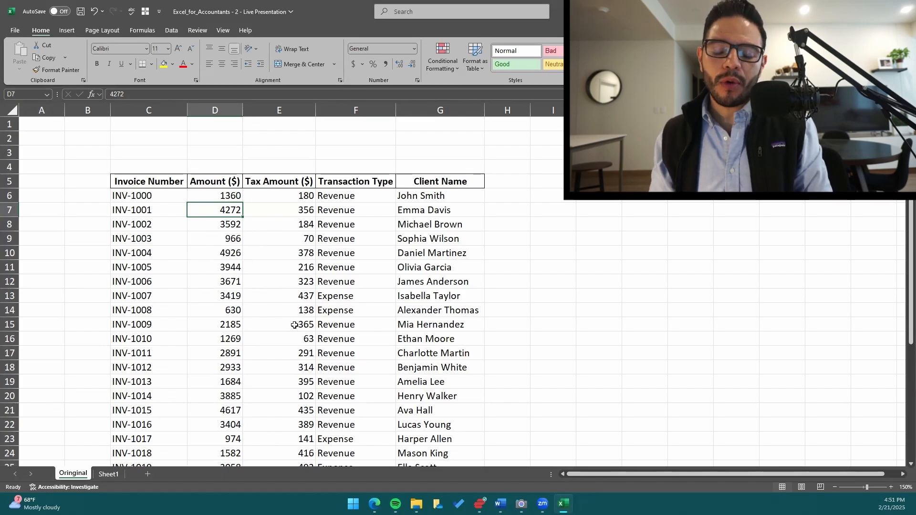
pyautogui.press('Down')
pyautogui.press('Up')
pyautogui.press('Up')
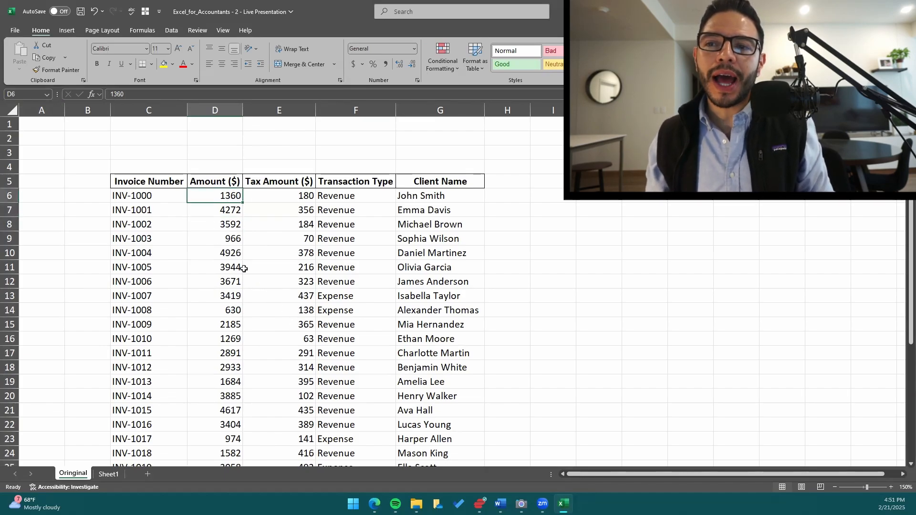
pyautogui.moveTo(234, 196); pyautogui.dragTo(284, 439)
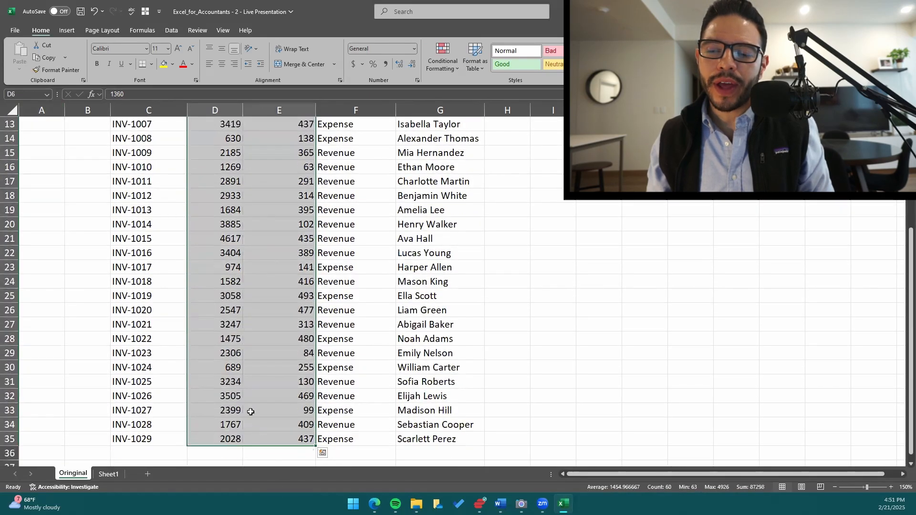
pyautogui.click(236, 397)
# Apply the comma number style to all Amount ($) and Tax Amount ($) values in D6:E35.
pyautogui.hotkey('ctrl', 'Up')
pyautogui.scroll(2, 236, 397)
pyautogui.press('Down')
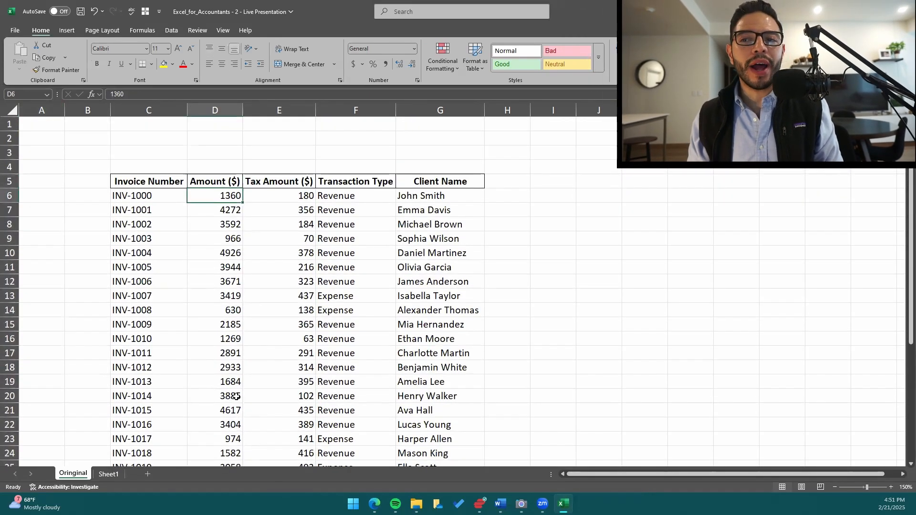
pyautogui.press('Down')
pyautogui.press('Up')
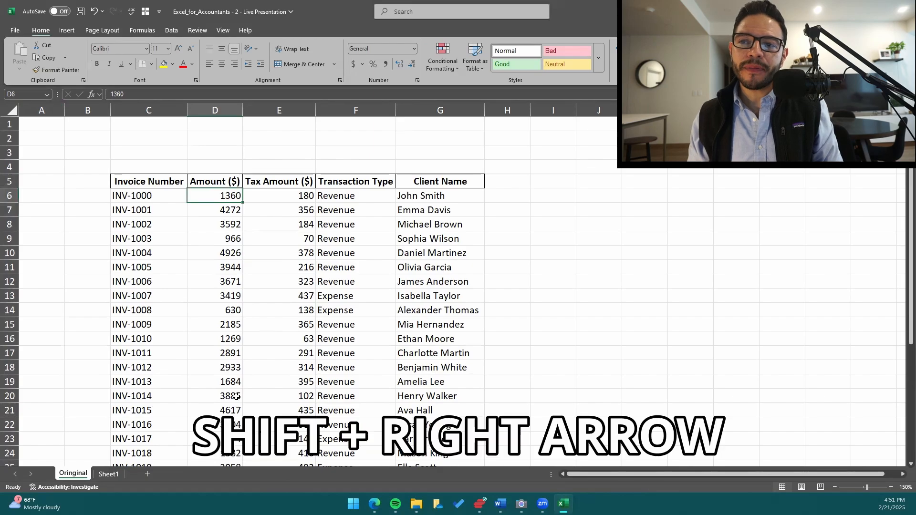
pyautogui.hotkey('shift', 'Right')
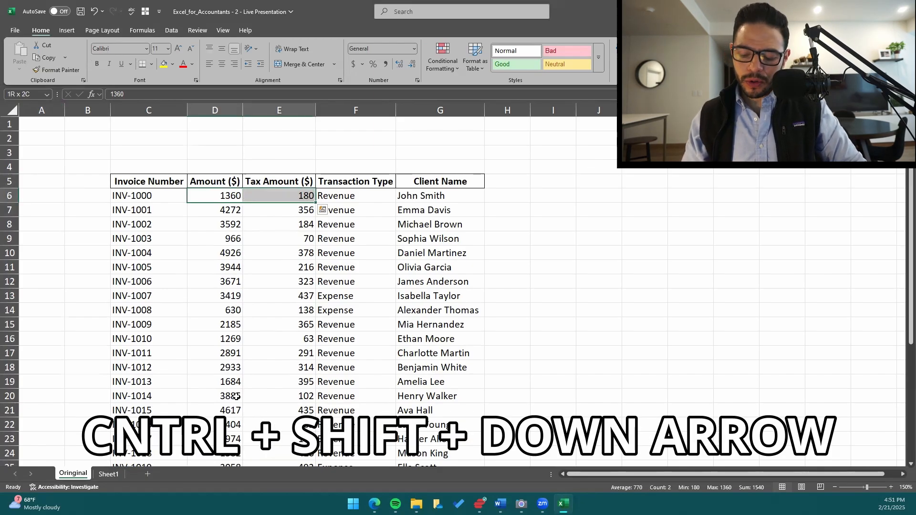
pyautogui.hotkey('ctrl', 'shift', 'Down')
pyautogui.scroll(3, 237, 385)
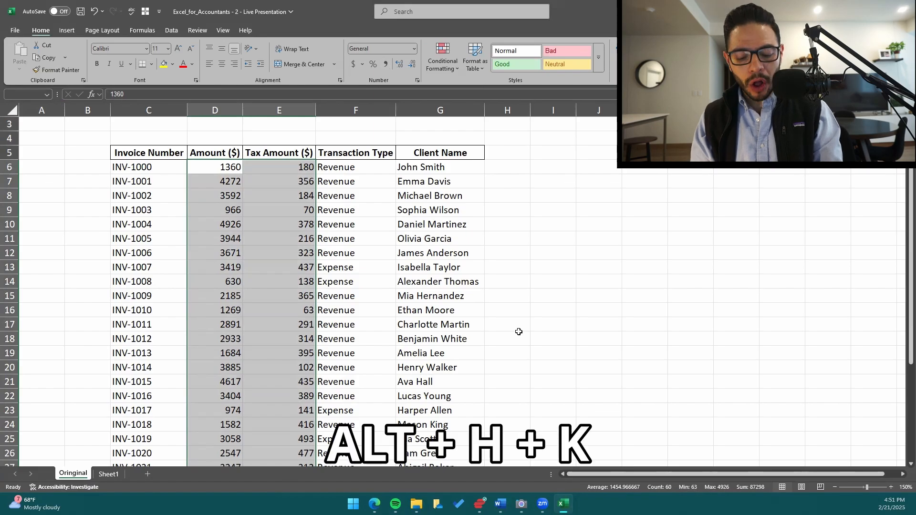
pyautogui.press('alt')
pyautogui.press('h')
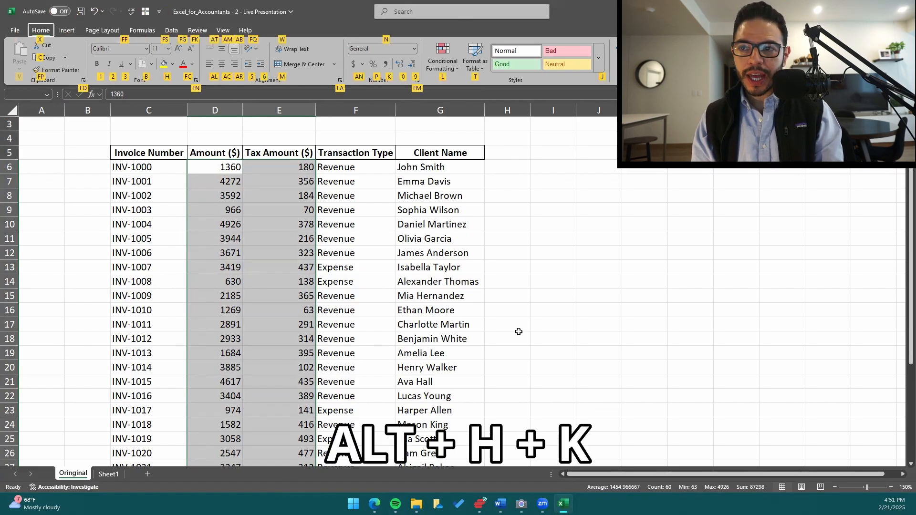
pyautogui.press('k')
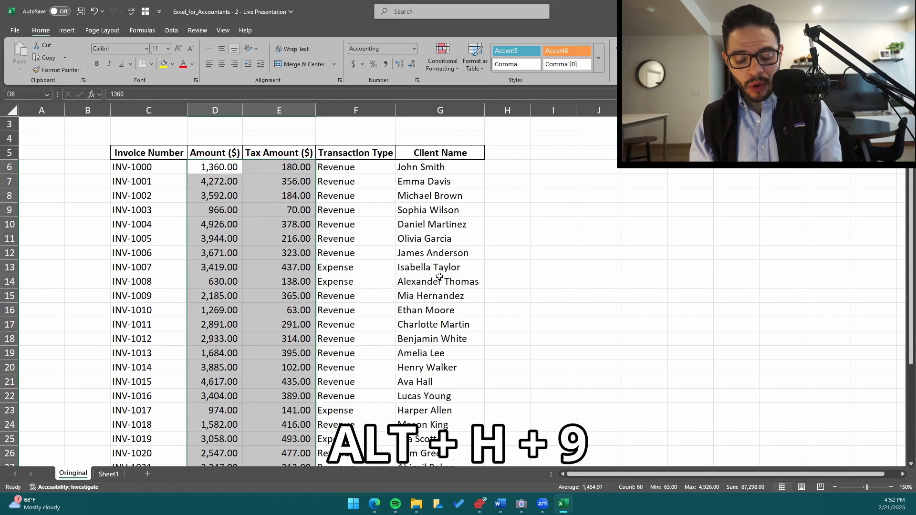
# Decrease the decimals of the selected Amount and Tax Amount values twice so they show whole numbers.
pyautogui.press('alt')
pyautogui.press('h')
pyautogui.press('9')
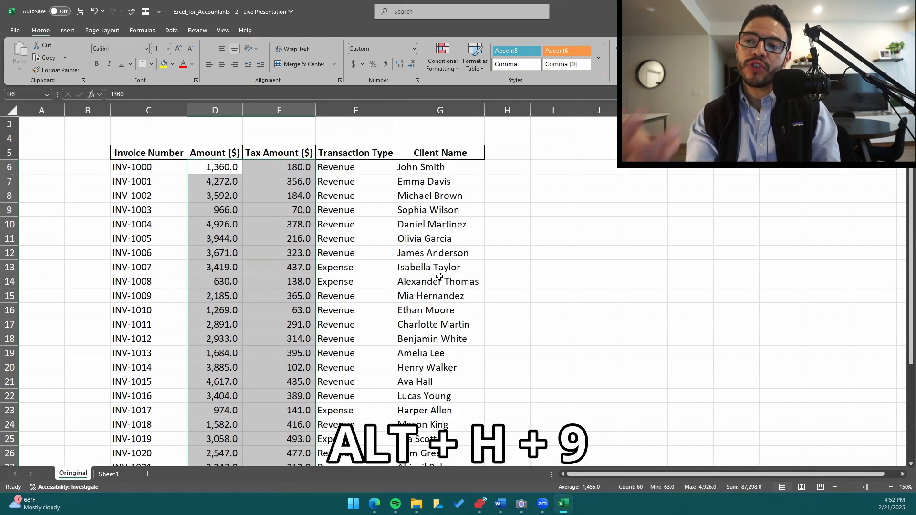
pyautogui.press('alt')
pyautogui.press('h')
pyautogui.press('9')
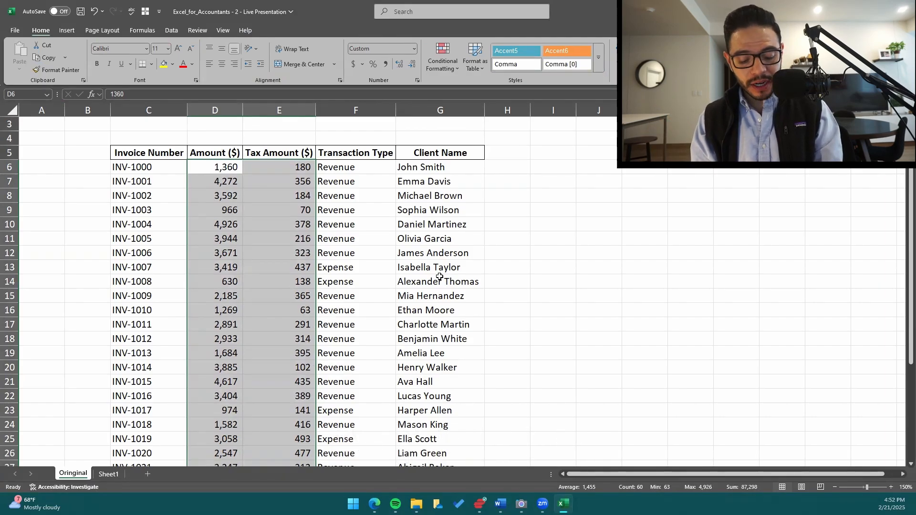
# Increase the decimals of the selected Amount and Tax Amount values to two places.
pyautogui.press('alt')
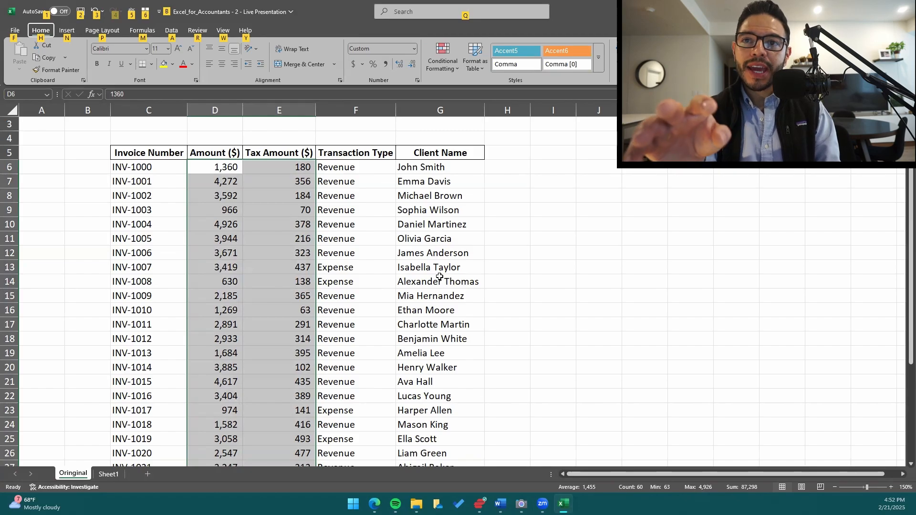
pyautogui.press('h')
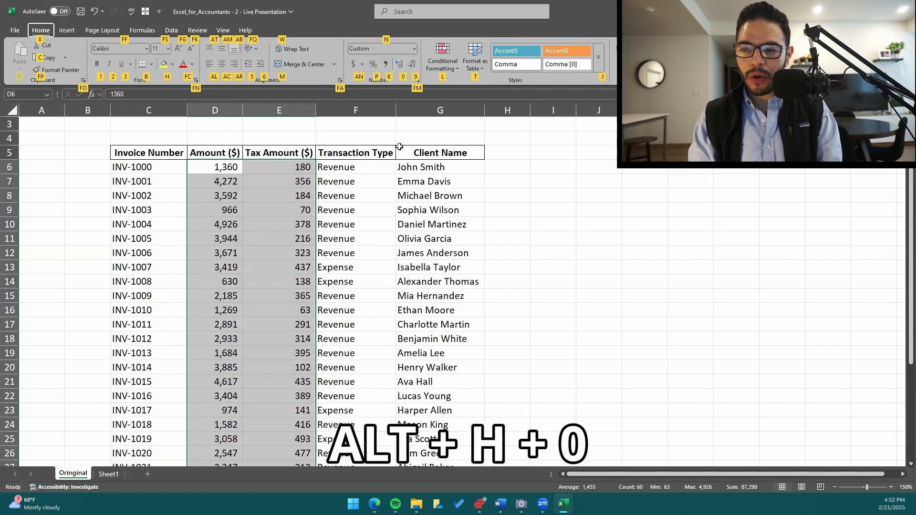
pyautogui.press('0')
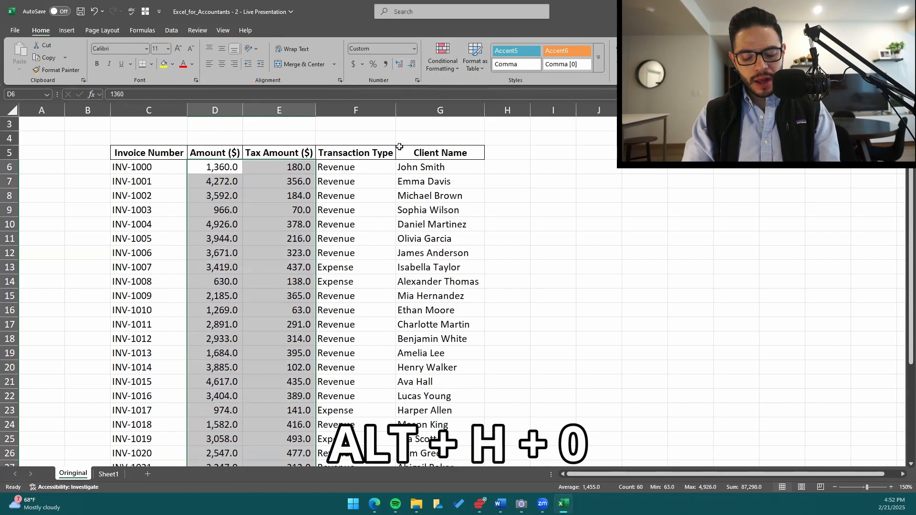
pyautogui.hotkey('alt', 'h')
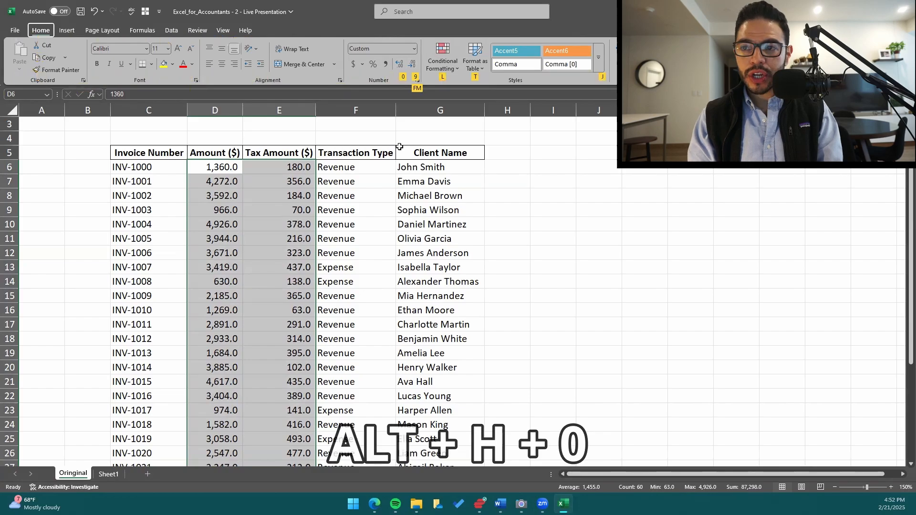
pyautogui.press('0')
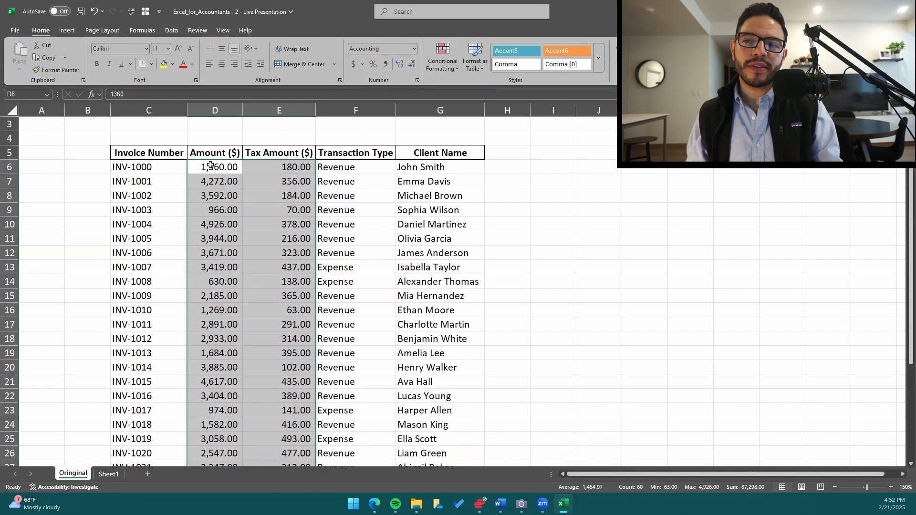
pyautogui.hotkey('ctrl', 'shift', 'Up')
pyautogui.hotkey('ctrl', 'shift', 'Right')
pyautogui.hotkey('ctrl', 'shift', 'Down')
pyautogui.press('Left')
pyautogui.press('Up')
pyautogui.press('Up')
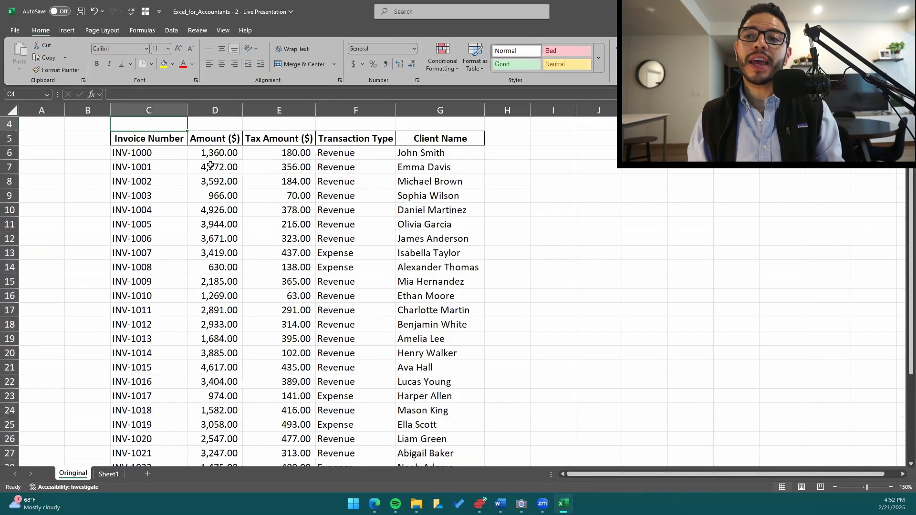
# Select all values in the Amount ($) and Tax Amount ($) columns, from D6 through E35.
pyautogui.press('Right')
pyautogui.press('Down')
pyautogui.press('Down')
pyautogui.hotkey('shift', 'Right')
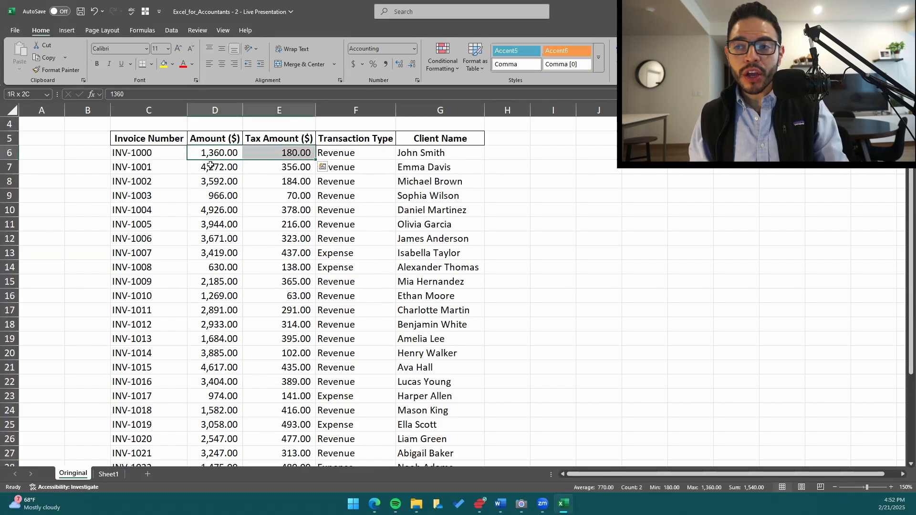
pyautogui.hotkey('shift', 'Left')
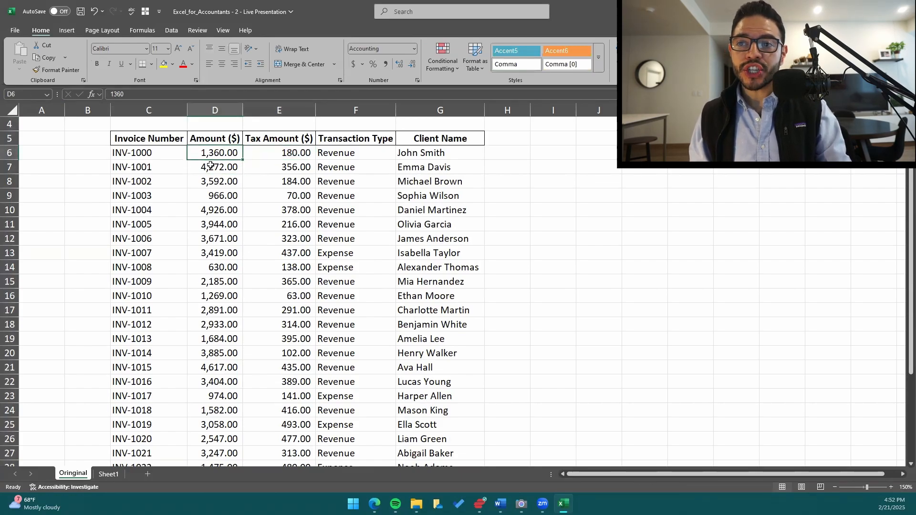
pyautogui.hotkey('shift', 'Right')
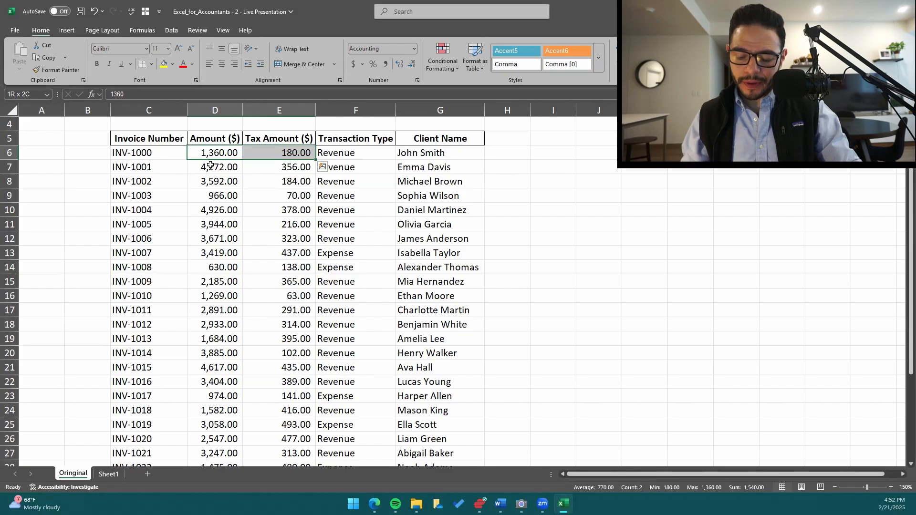
pyautogui.hotkey('ctrl', 'shift', 'Down')
pyautogui.scroll(4, 243, 219)
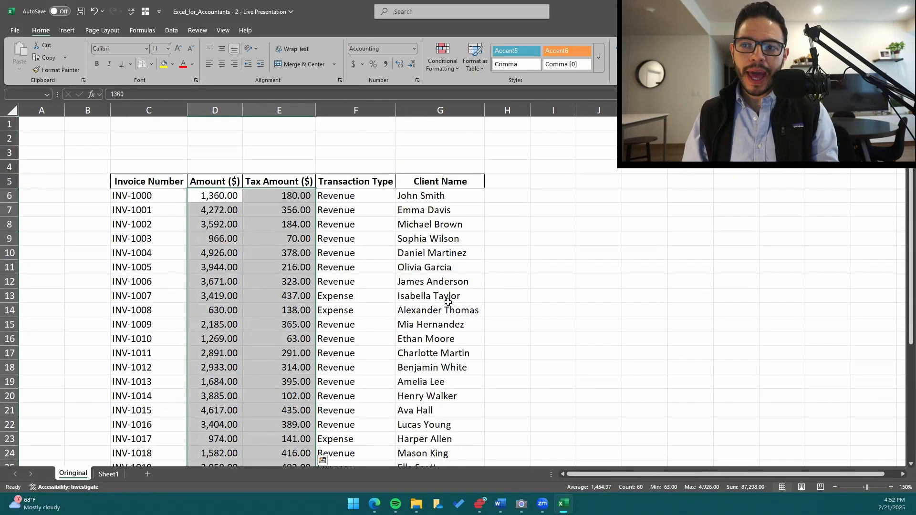
# Increase the selected amounts to three decimal places and discard any stray text entered in cell D6.
pyautogui.hotkey('alt', 'h')
pyautogui.press('0')
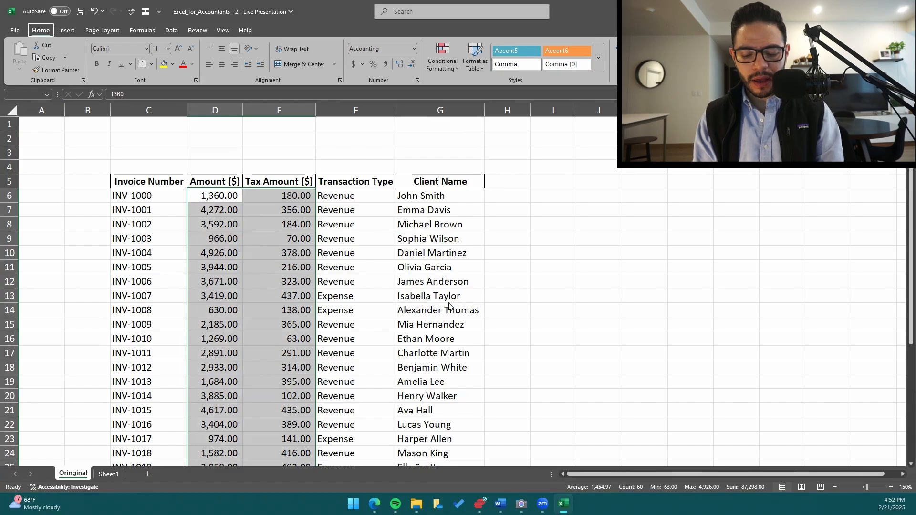
pyautogui.hotkey('alt', 'h')
pyautogui.press('alt')
pyautogui.write('h9h9')
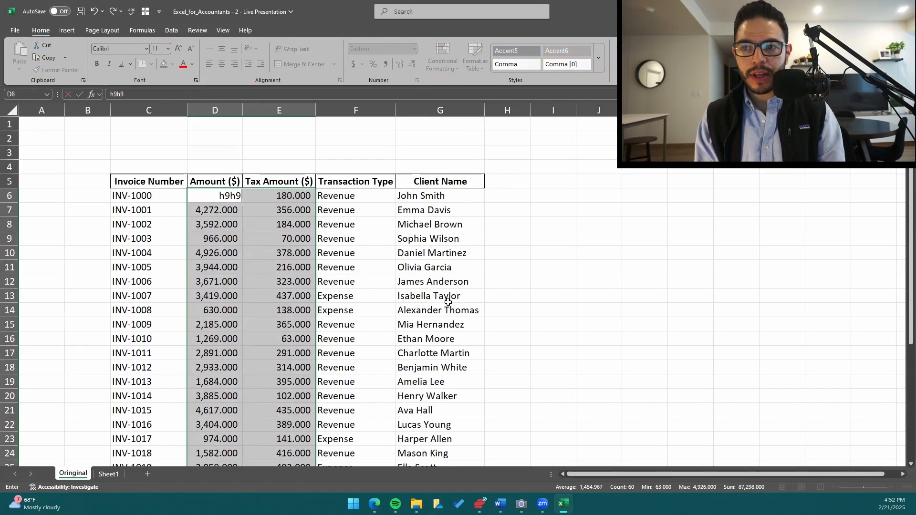
pyautogui.press('Escape')
# Reduce the decimals of the selected Amount and Tax Amount values to zero places.
pyautogui.press('alt')
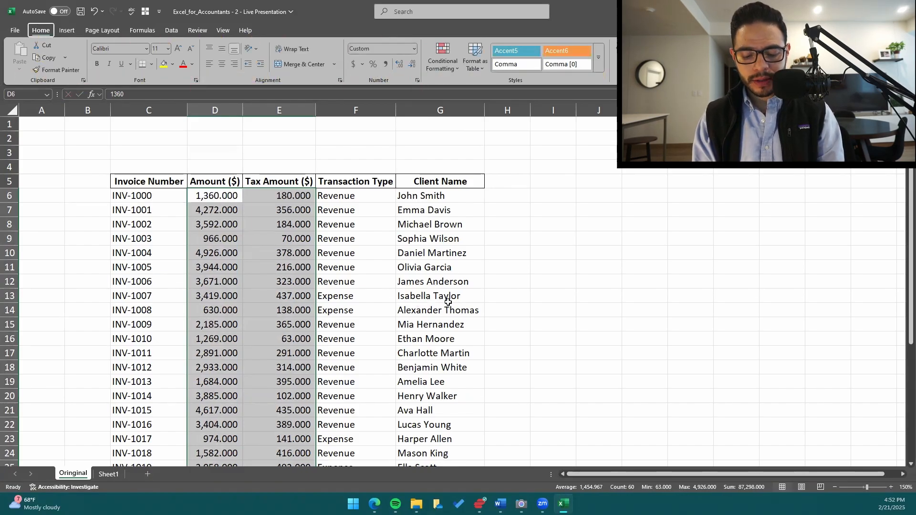
pyautogui.press('h')
pyautogui.press('9')
pyautogui.press('alt')
pyautogui.press('h')
pyautogui.press('9')
pyautogui.press('alt')
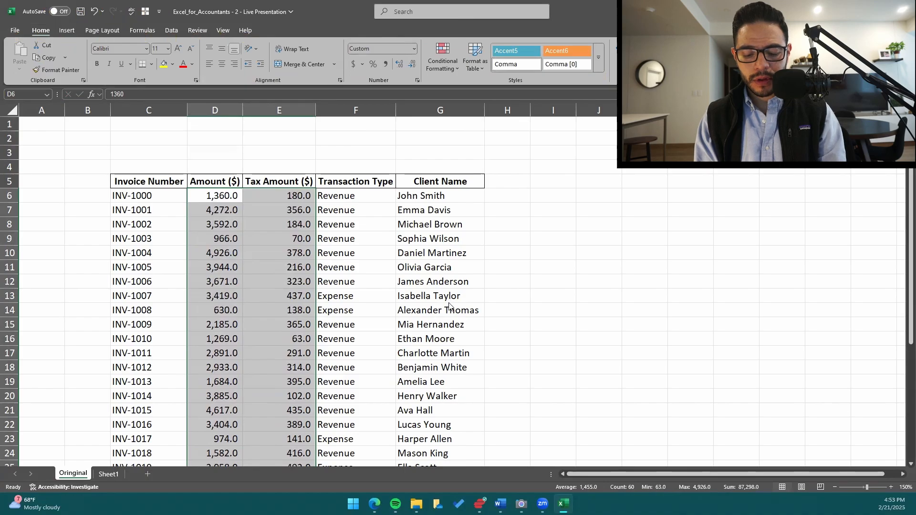
pyautogui.press('h')
pyautogui.press('9')
# Collapse the selection to D6, and reselect the Amount and Tax Amount values through E35.
pyautogui.hotkey('shift', 'BackSpace')
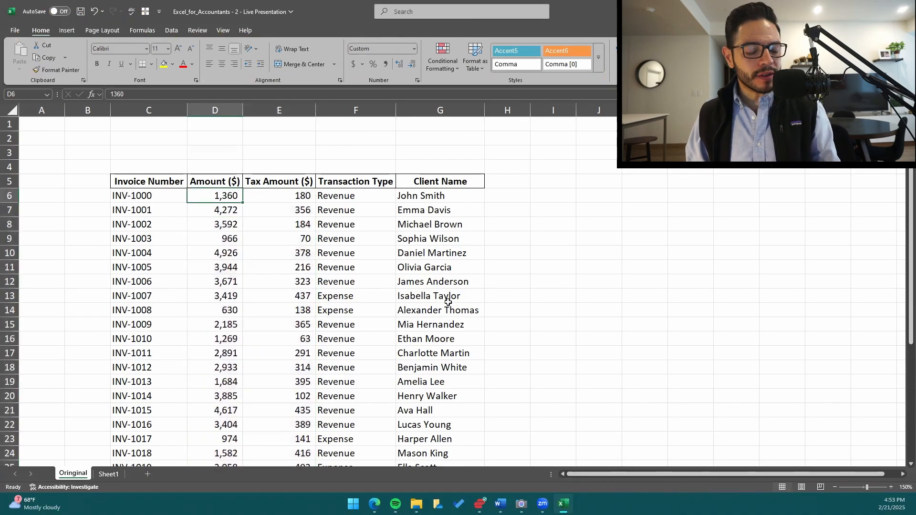
pyautogui.hotkey('shift', 'Right')
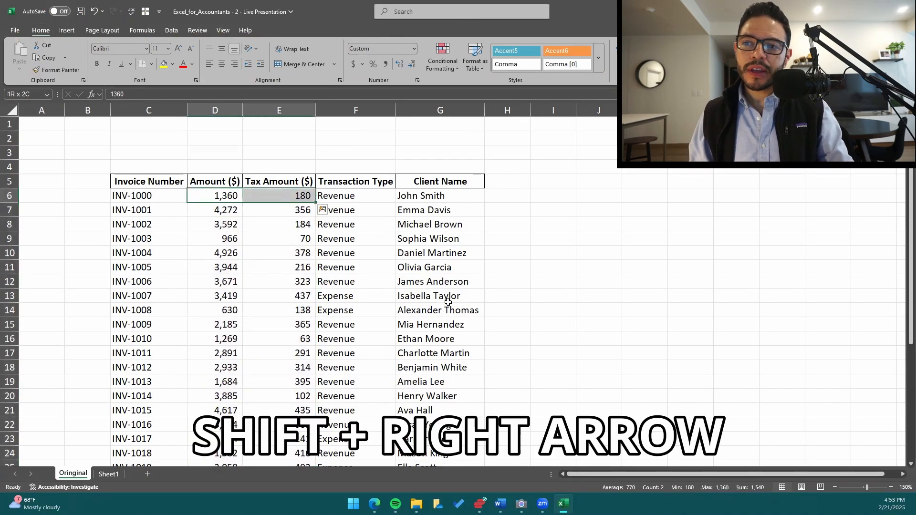
pyautogui.hotkey('ctrl', 'shift', 'Down')
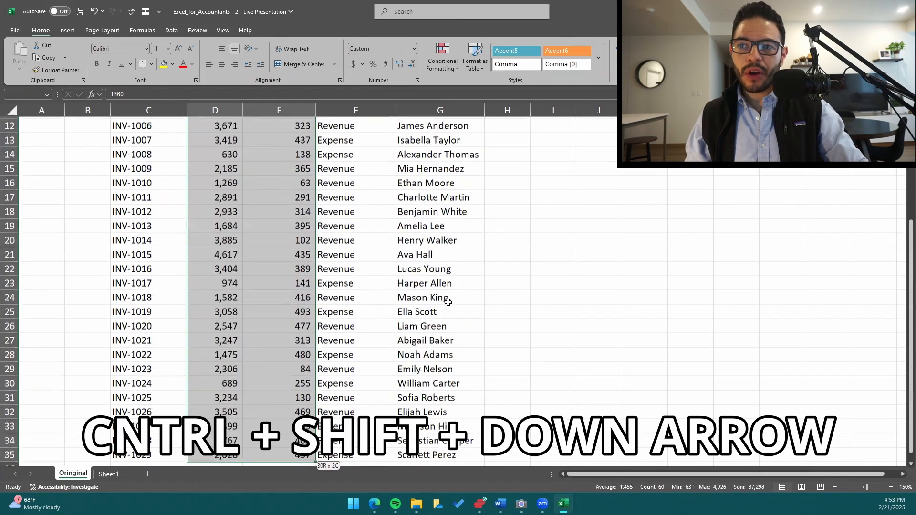
# Apply the comma style to the selected Amount ($) and Tax Amount ($) values, and clear the range selection.
pyautogui.scroll(4, 276, 209)
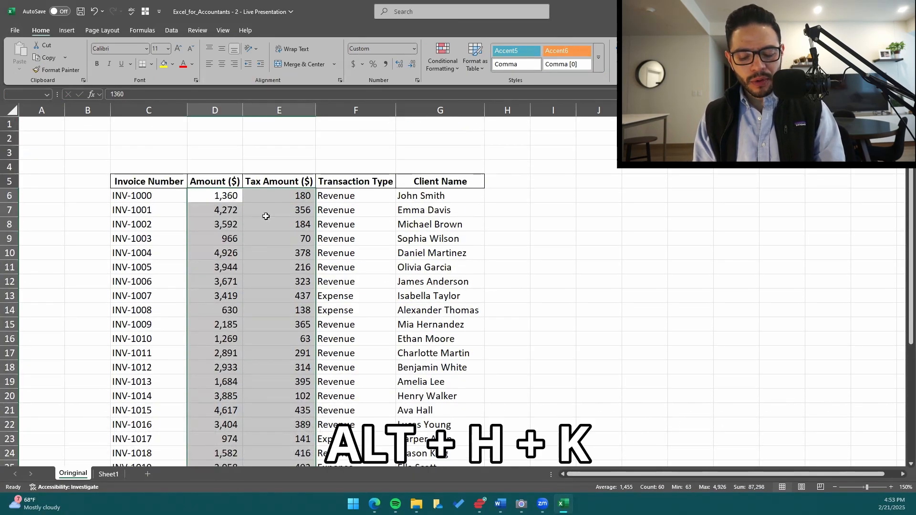
pyautogui.hotkey('alt', 'h')
pyautogui.press('k')
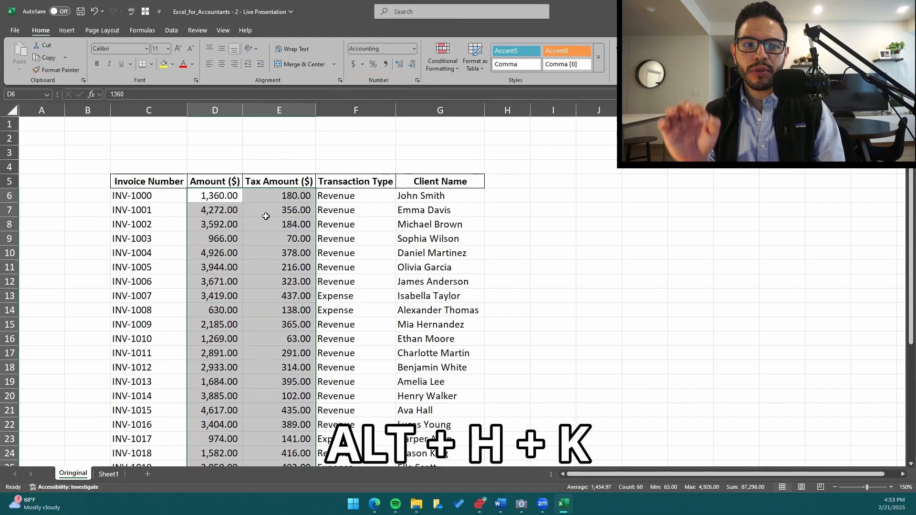
pyautogui.click(264, 230)
pyautogui.press('Down')
pyautogui.press('Down')
pyautogui.press('Down')
pyautogui.press('Down')
pyautogui.press('Down')
pyautogui.press('Down')
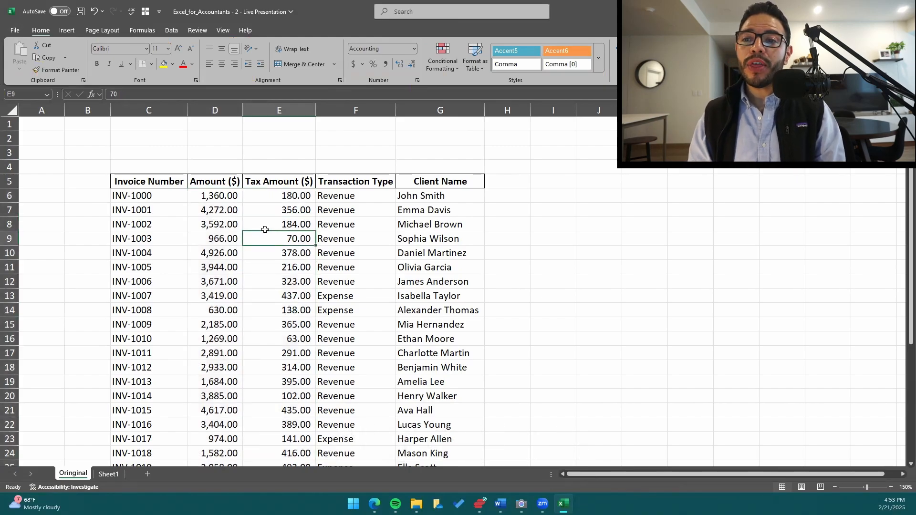
# Set the worksheet zoom to 130% and look over the invoice table.
pyautogui.hotkey('alt', 'w')
pyautogui.write('q')
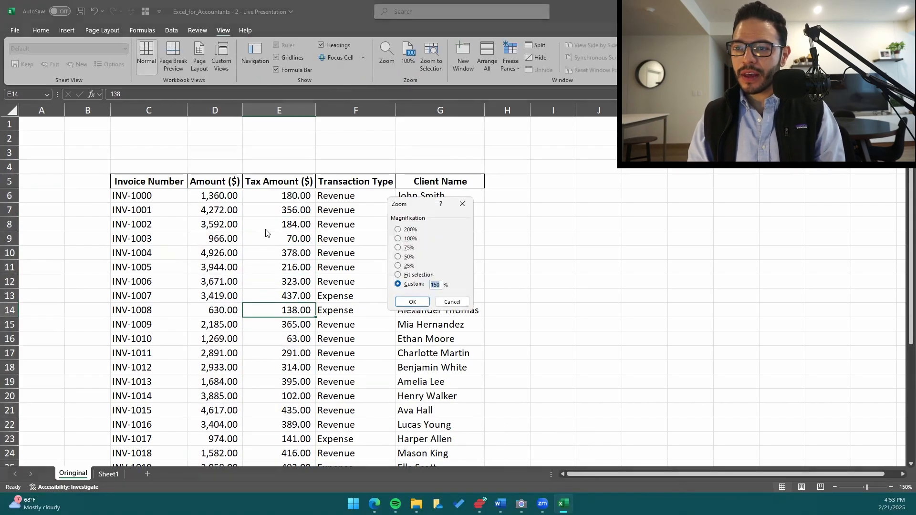
pyautogui.write('130')
pyautogui.press('Return')
pyautogui.scroll(-4, 240, 250)
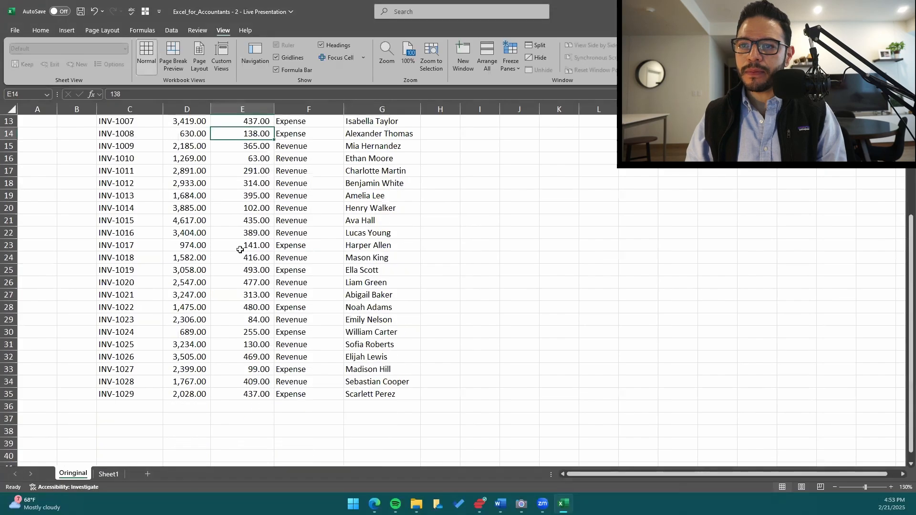
pyautogui.scroll(4, 240, 249)
pyautogui.scroll(-7, 234, 272)
pyautogui.scroll(7, 229, 289)
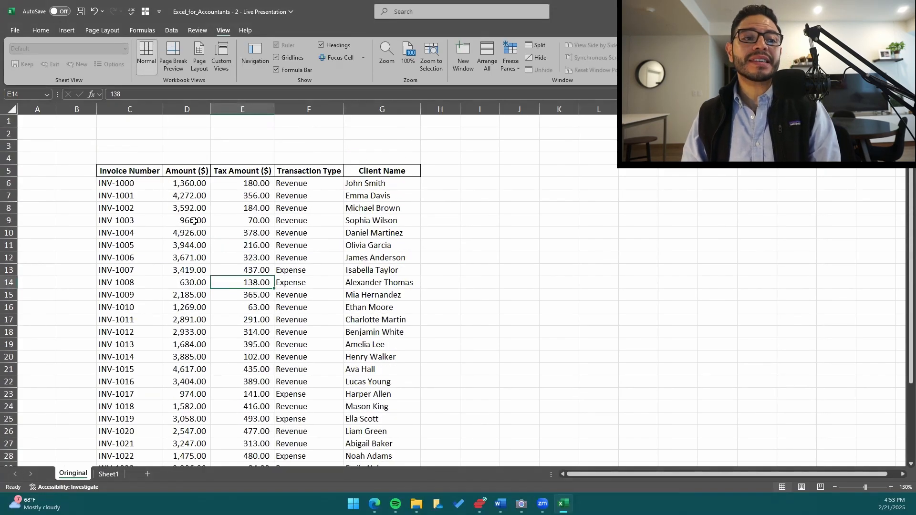
# Select all Amount ($) and Tax Amount ($) values, from D6 through E35.
pyautogui.click(195, 221)
pyautogui.scroll(-1, 206, 206)
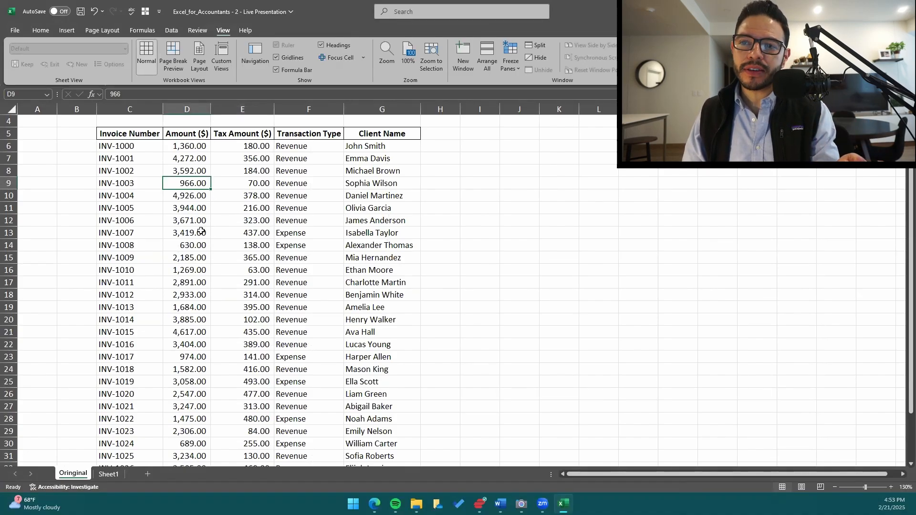
pyautogui.press('Up')
pyautogui.press('Up')
pyautogui.press('Up')
pyautogui.hotkey('shift', 'Right')
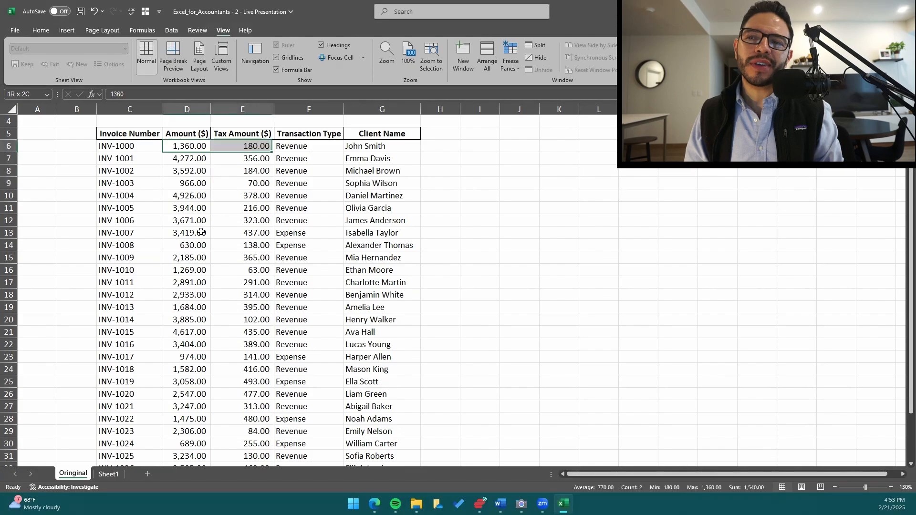
pyautogui.hotkey('ctrl', 'shift', 'Down')
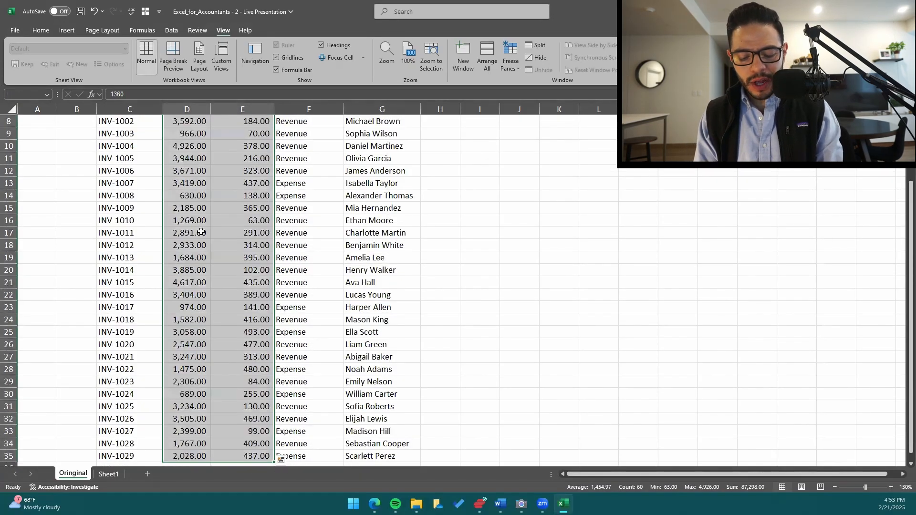
pyautogui.scroll(3, 201, 232)
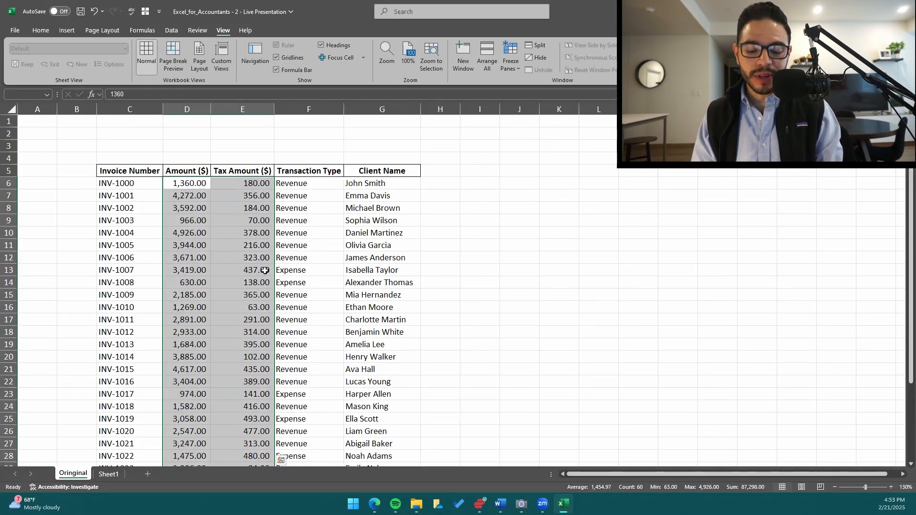
# Decrease the decimals of the selected Amount ($) and Tax Amount ($) values to zero places.
pyautogui.hotkey('alt', 'h')
pyautogui.press('9')
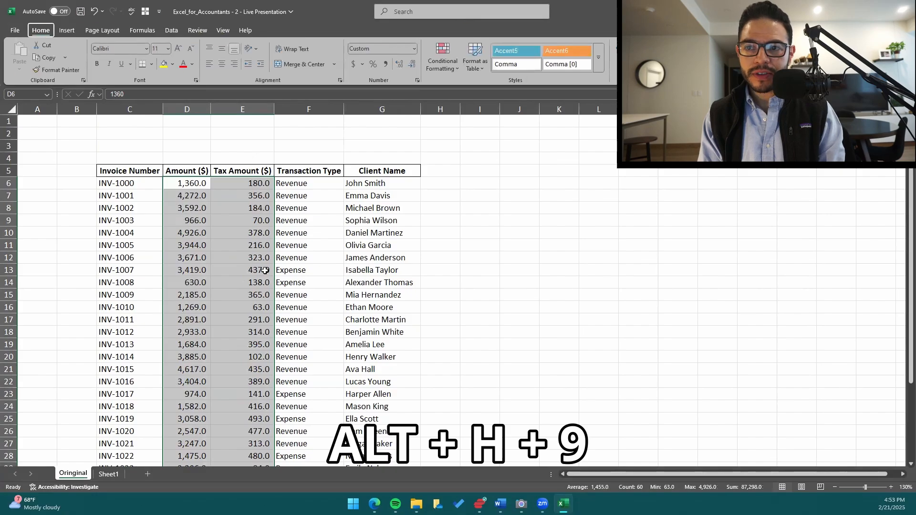
pyautogui.hotkey('alt', 'h')
pyautogui.press('9')
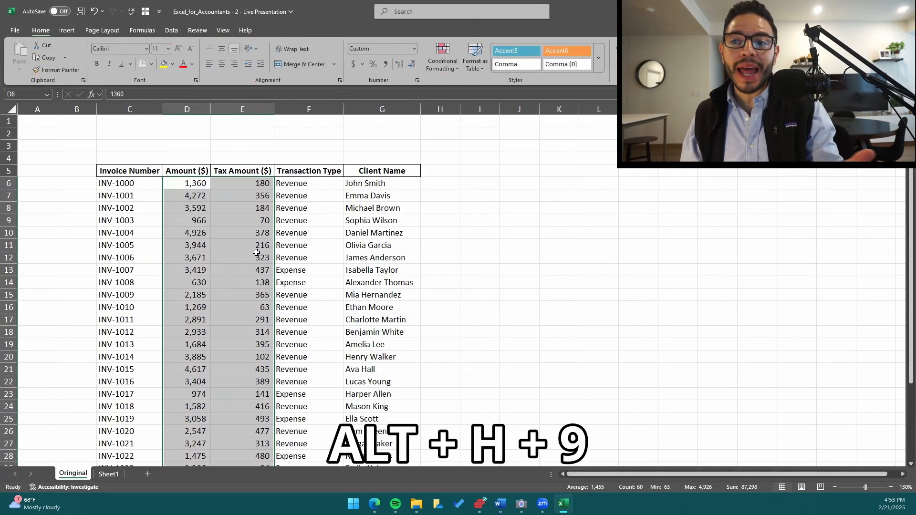
pyautogui.scroll(-2, 251, 265)
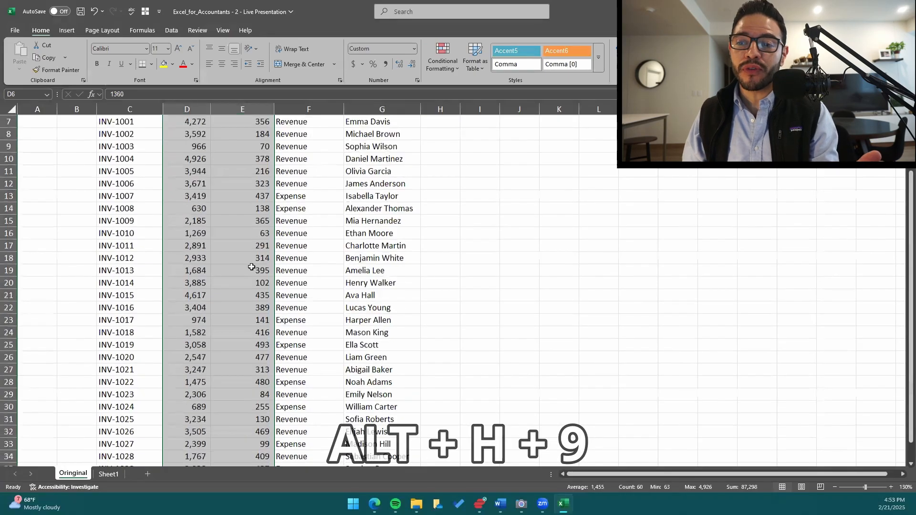
pyautogui.scroll(2, 253, 248)
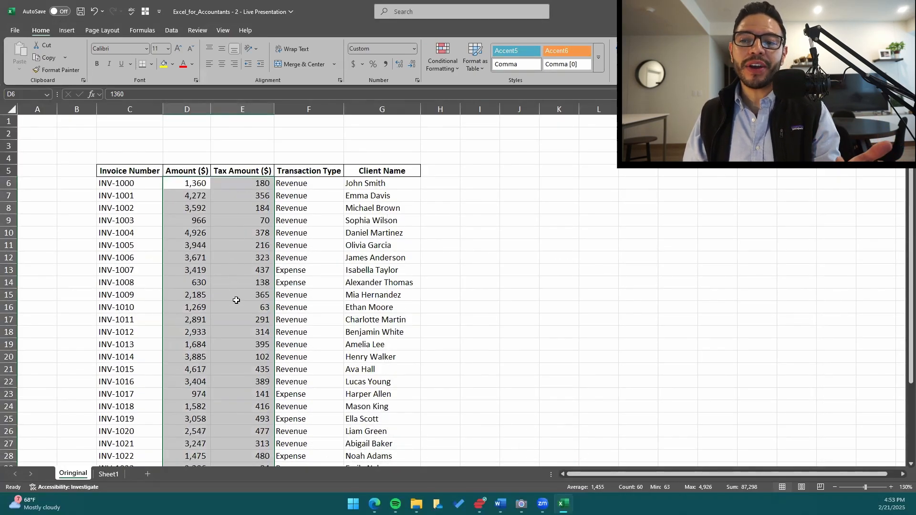
pyautogui.scroll(-5, 241, 348)
pyautogui.scroll(5, 241, 348)
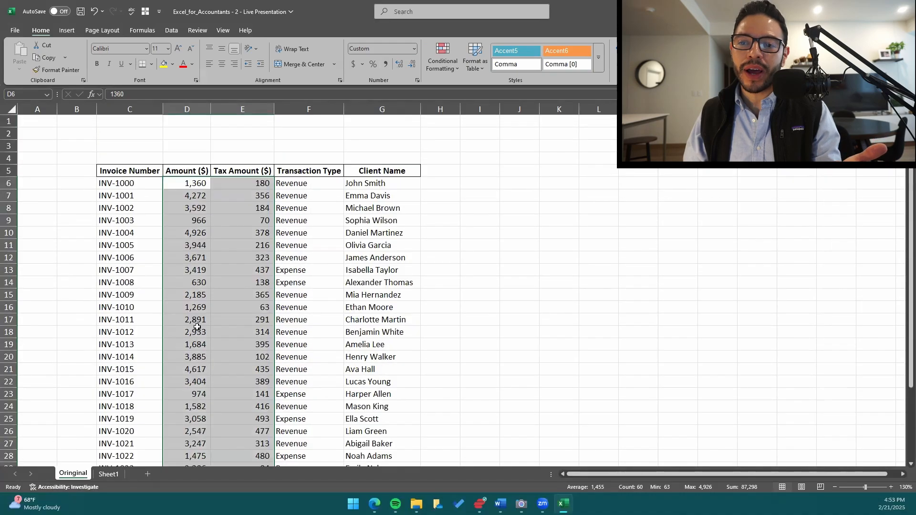
# Enter 1360 in cell D3, above the Amount ($) header, as an unformatted comparison value.
pyautogui.click(194, 146)
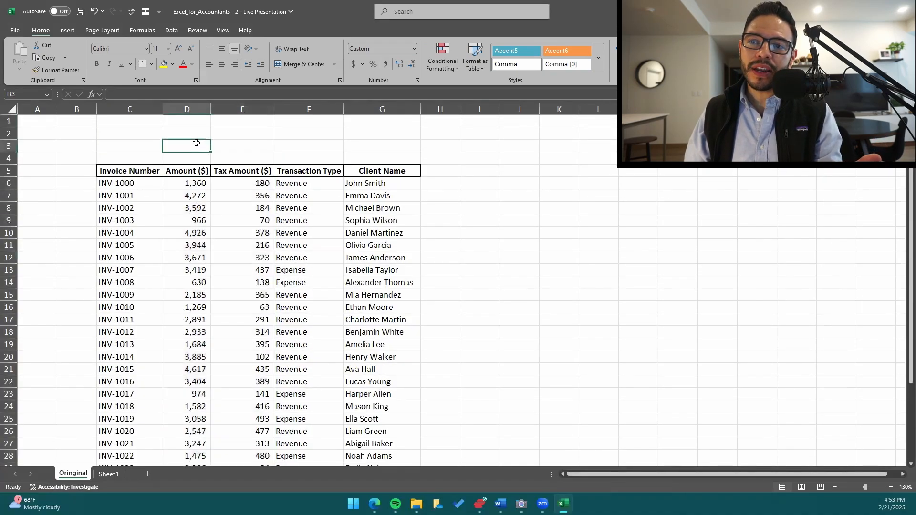
pyautogui.write('1360')
pyautogui.press('Return')
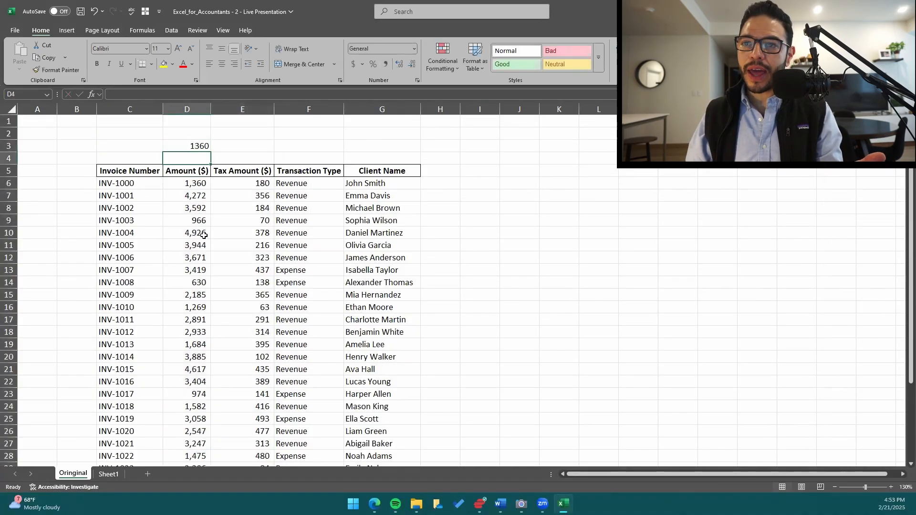
# Set the worksheet zoom to 150%.
pyautogui.hotkey('alt', 'w')
pyautogui.press('q')
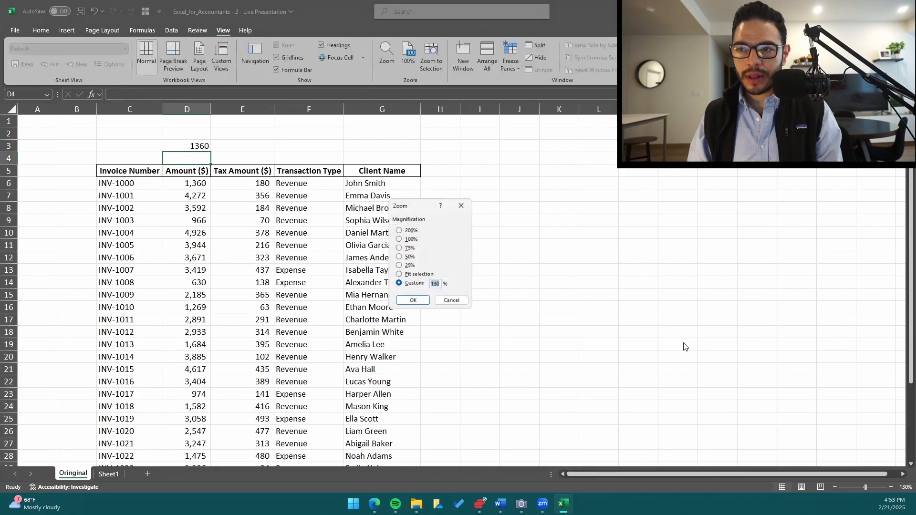
pyautogui.press('Return')
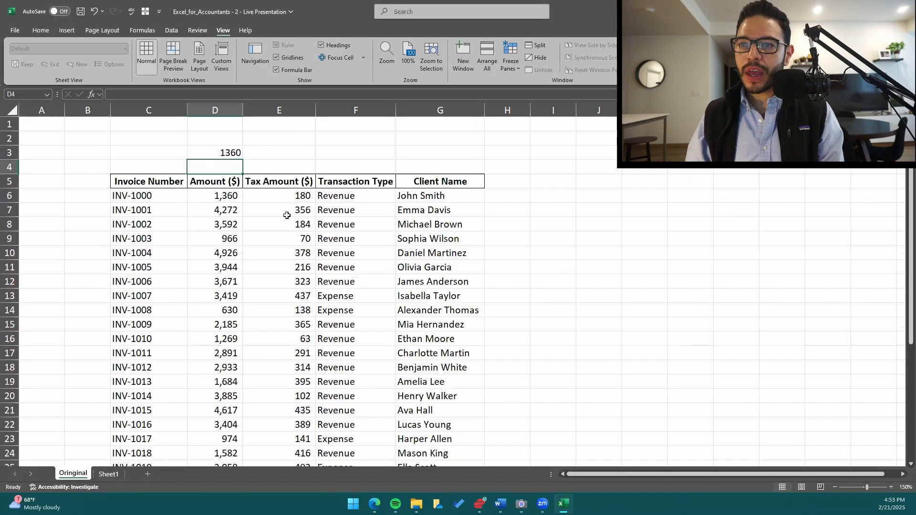
# Compare the unformatted value in D3 with the comma-styled value in D6, and clear D3.
pyautogui.click(231, 154)
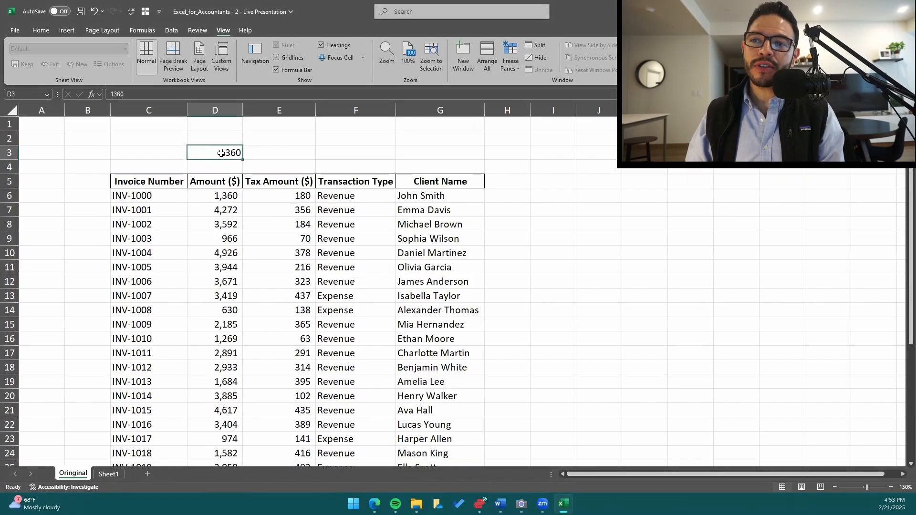
pyautogui.click(224, 198)
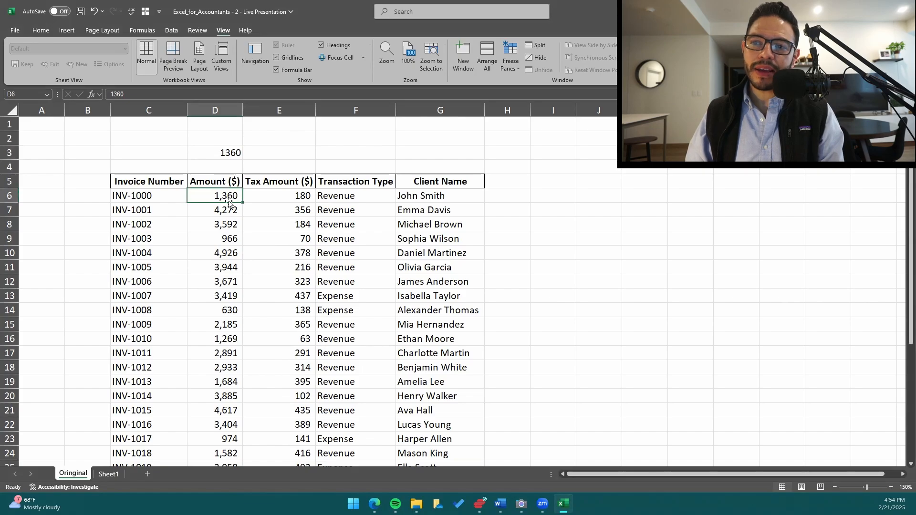
pyautogui.click(226, 154)
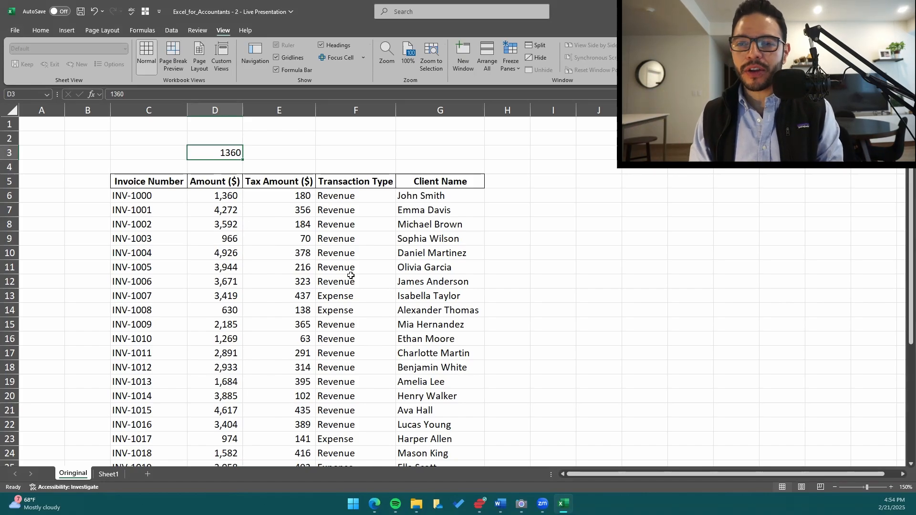
pyautogui.press('Delete')
pyautogui.click(256, 259)
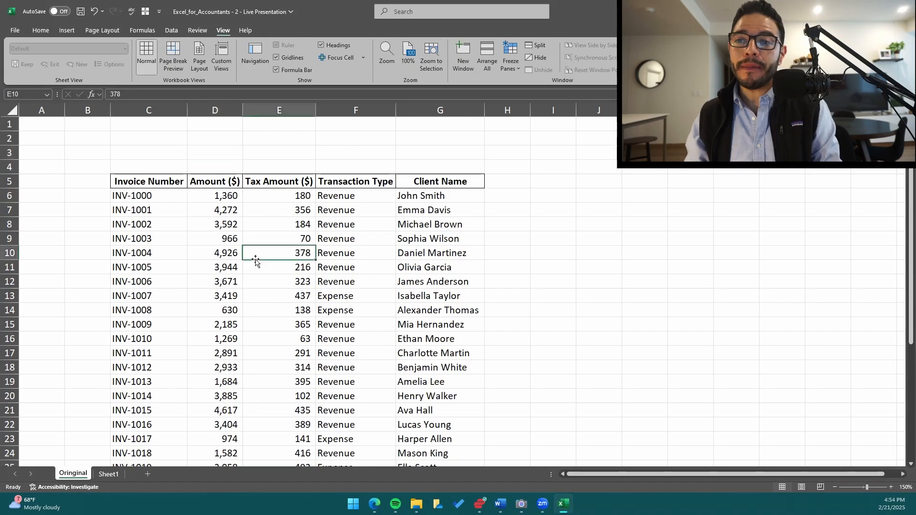
# Go to the end of the Amount ($) column and set the worksheet zoom to 120%.
pyautogui.press('Left')
pyautogui.hotkey('ctrl', 'Down')
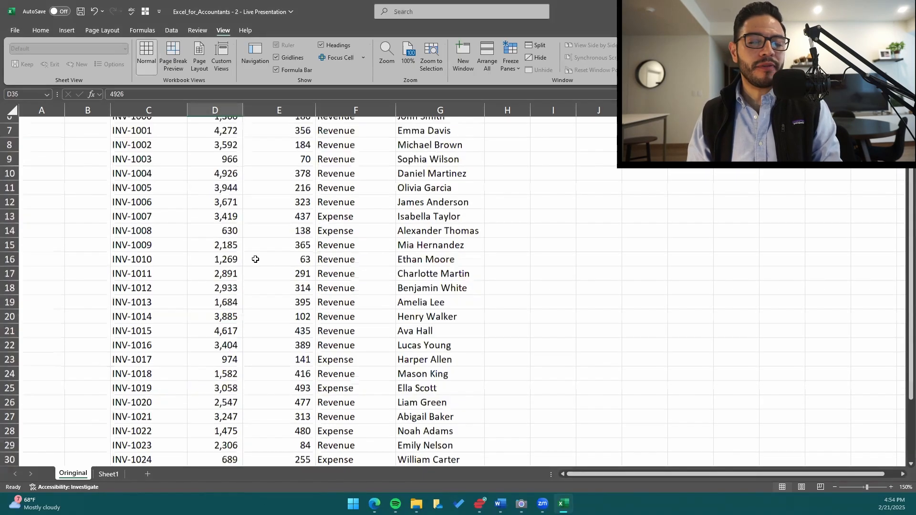
pyautogui.press('Up')
pyautogui.hotkey('alt', 'w')
pyautogui.write('q1')
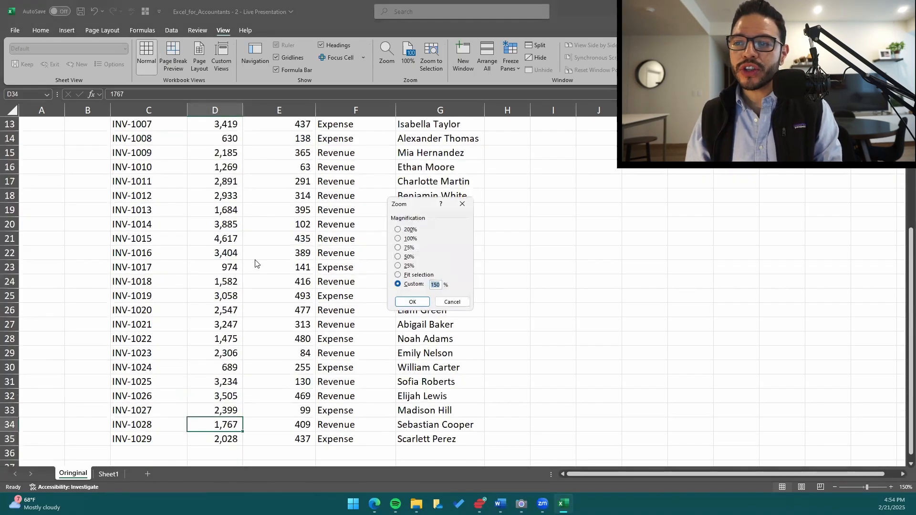
pyautogui.write('20')
pyautogui.press('Return')
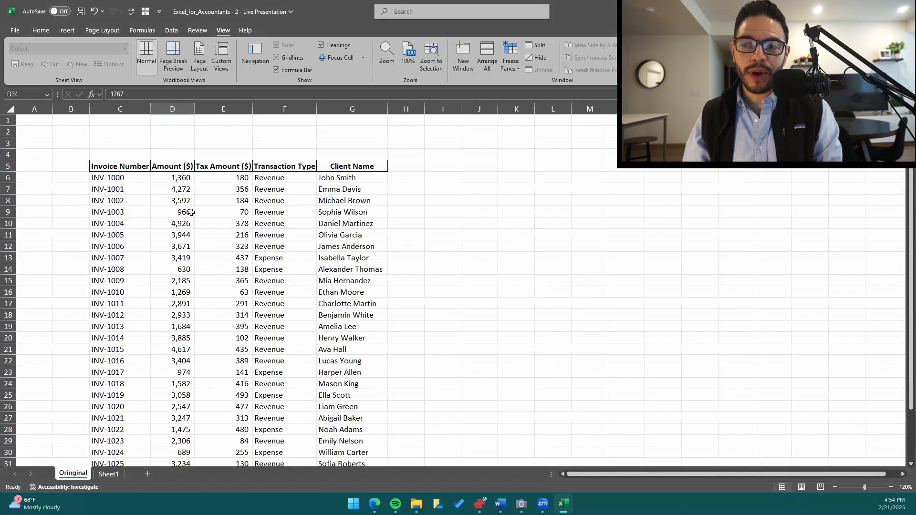
# Select the empty cell D36 directly below the last Amount ($) value and bring up the Home commands.
pyautogui.click(188, 212)
pyautogui.hotkey('ctrl', 'Down')
pyautogui.press('Down')
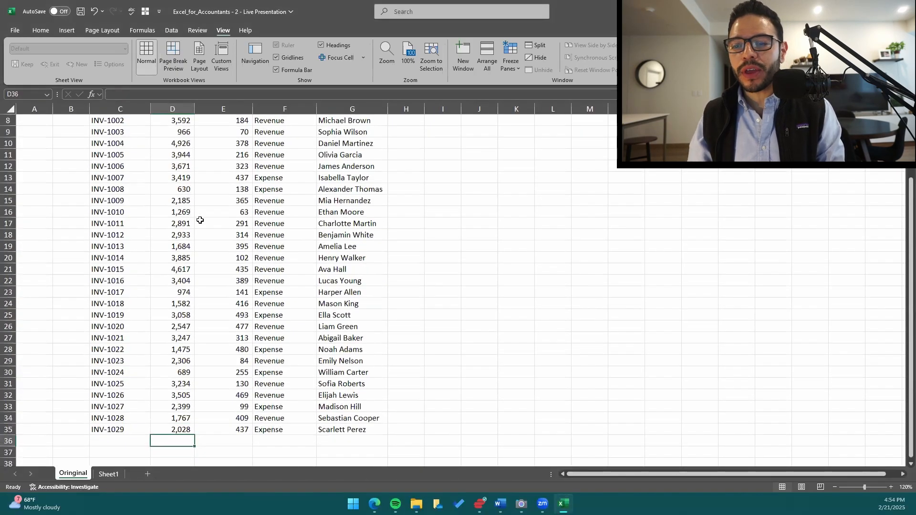
pyautogui.scroll(-1, 210, 238)
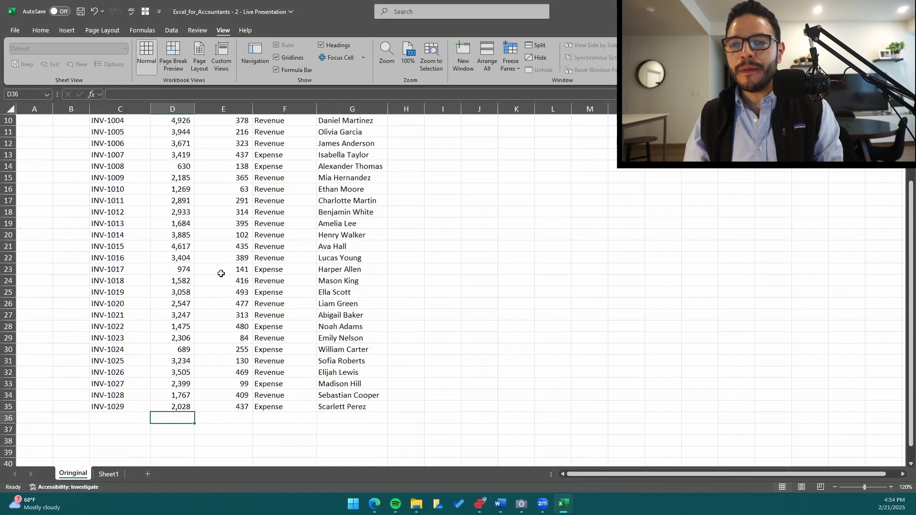
pyautogui.click(47, 31)
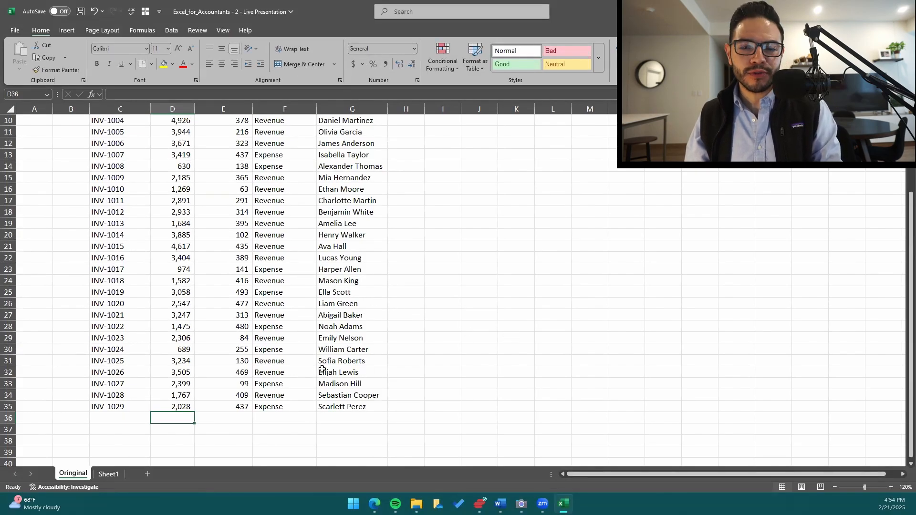
pyautogui.scroll(3, 304, 333)
pyautogui.scroll(-2, 288, 341)
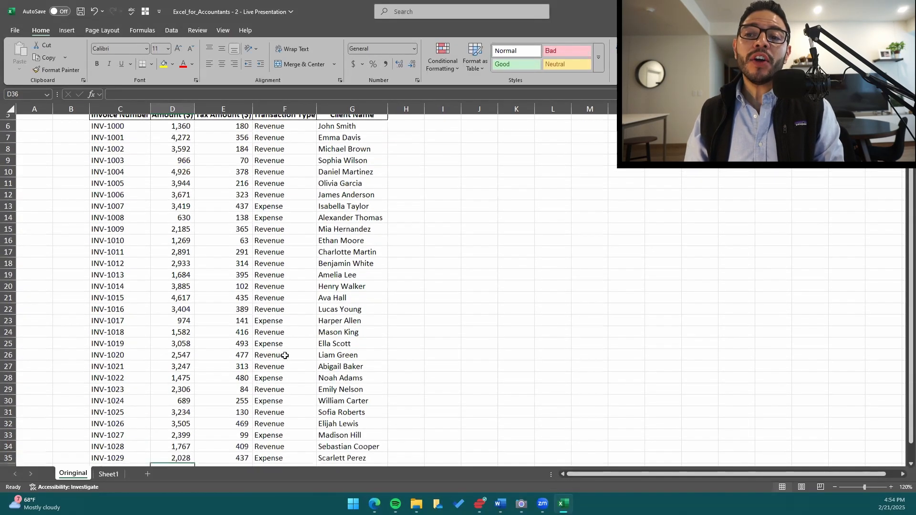
pyautogui.scroll(1, 285, 360)
pyautogui.scroll(-1, 287, 360)
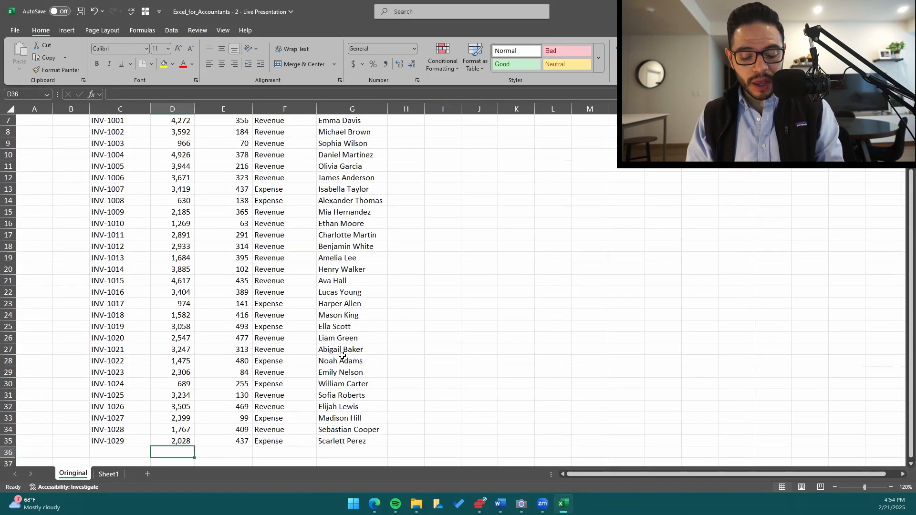
pyautogui.hotkey('alt', '=')
pyautogui.scroll(2, 310, 329)
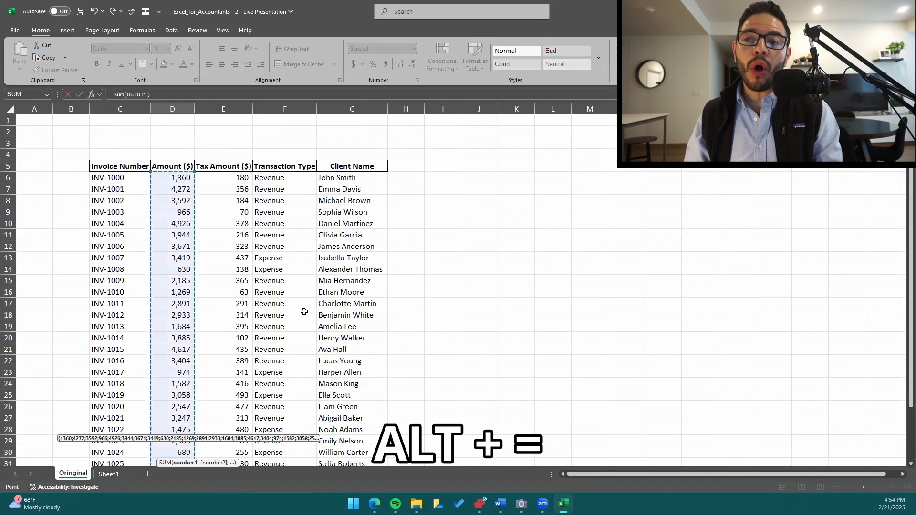
pyautogui.scroll(-4, 304, 315)
pyautogui.press('Escape')
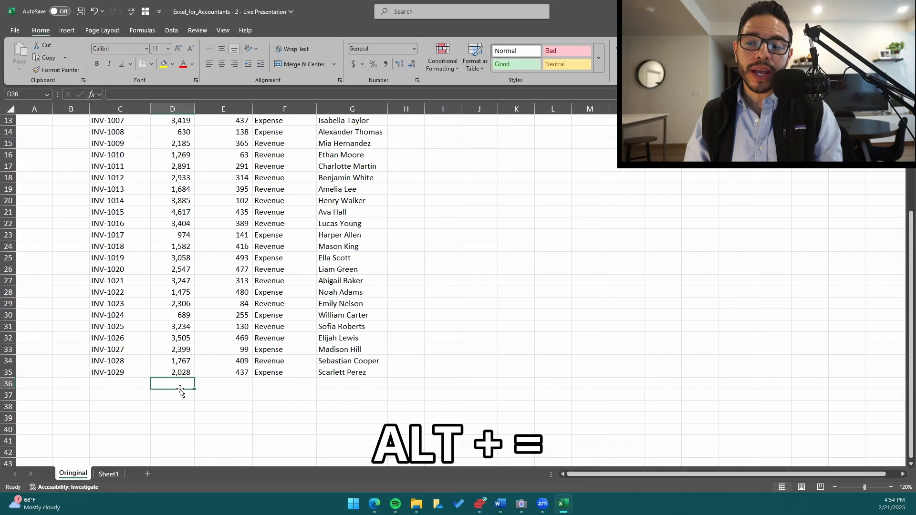
pyautogui.scroll(4, 188, 381)
pyautogui.scroll(-3, 183, 372)
pyautogui.scroll(-2, 182, 372)
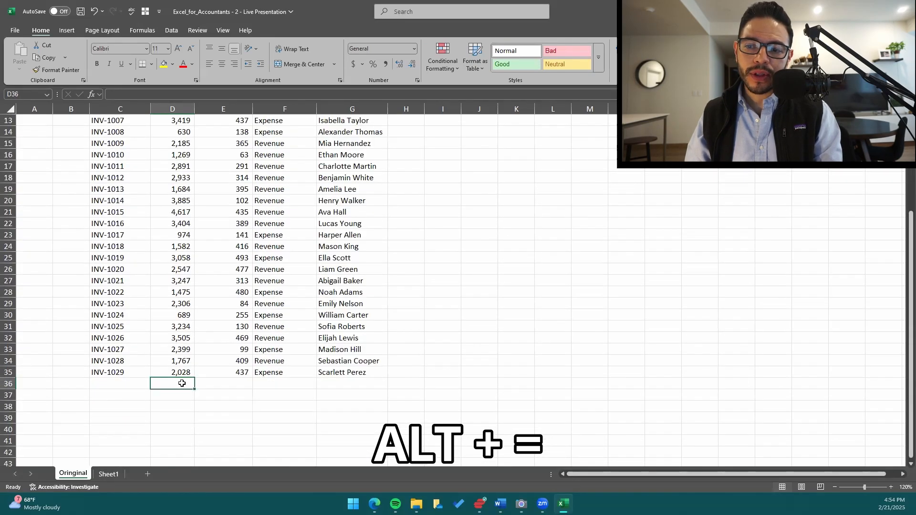
pyautogui.hotkey('alt', '=')
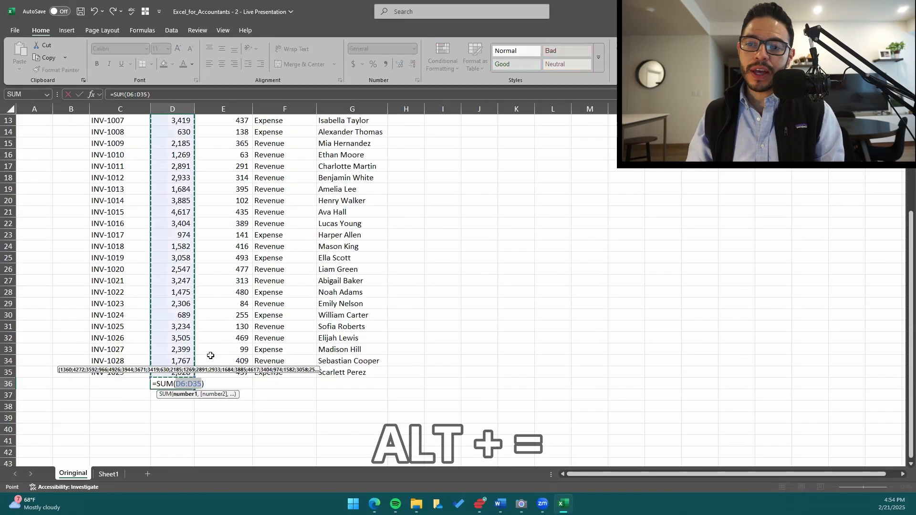
pyautogui.scroll(4, 213, 351)
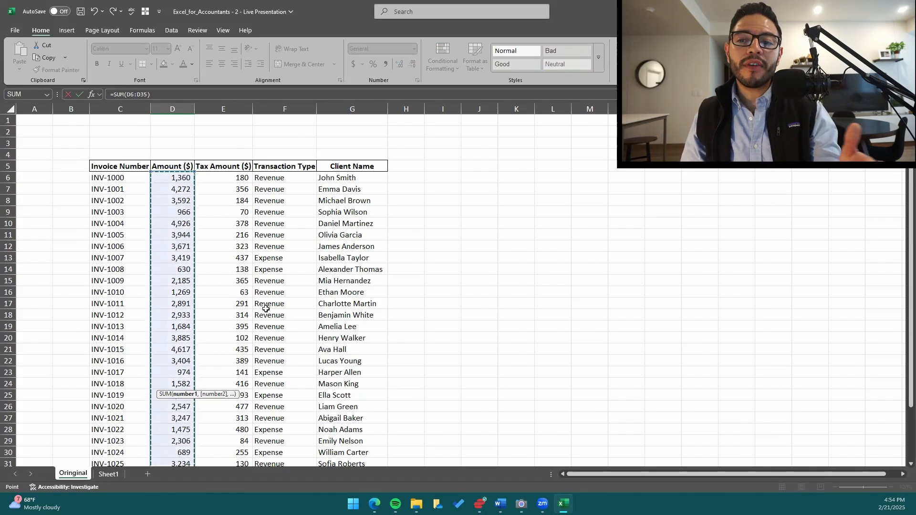
pyautogui.press('Escape')
pyautogui.press('Right')
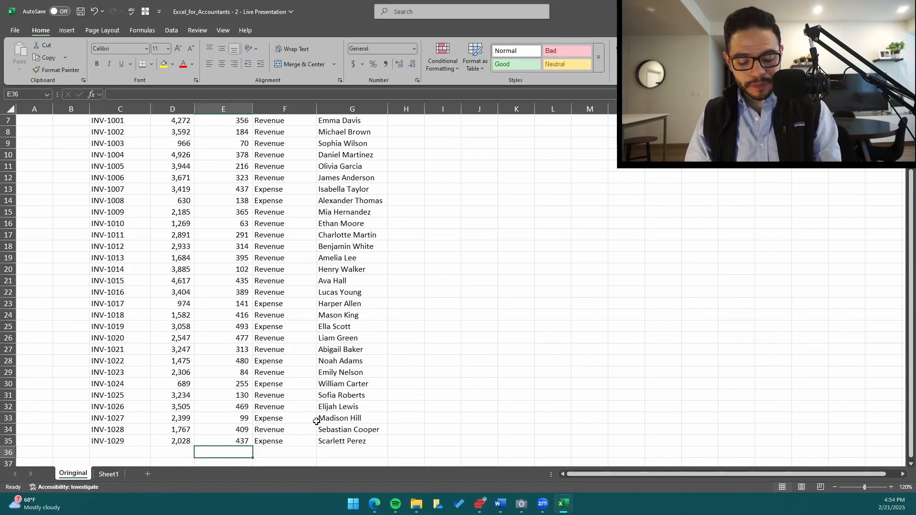
pyautogui.hotkey('alt', '=')
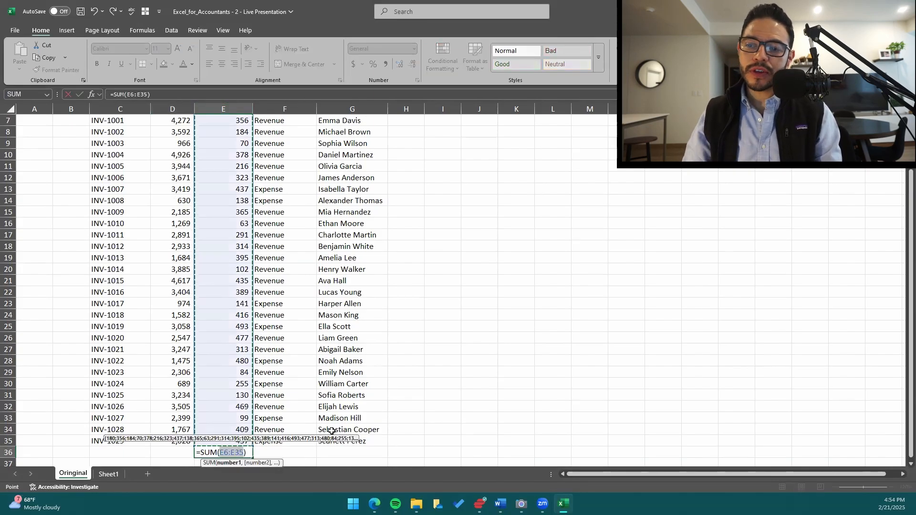
pyautogui.scroll(2, 231, 352)
pyautogui.scroll(-3, 256, 293)
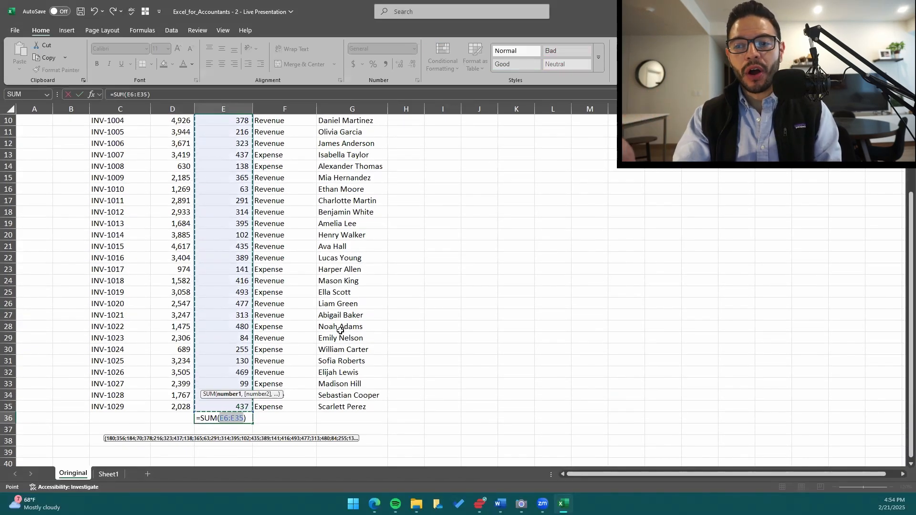
pyautogui.press('Escape')
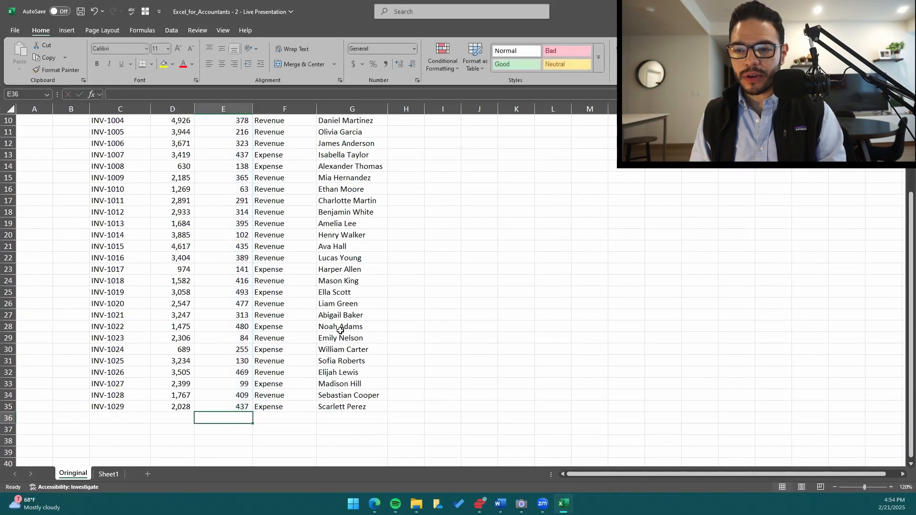
# Total the Amount ($) column in D36 with an AutoSum over D6:D35.
pyautogui.press('Left')
pyautogui.hotkey('alt', '=')
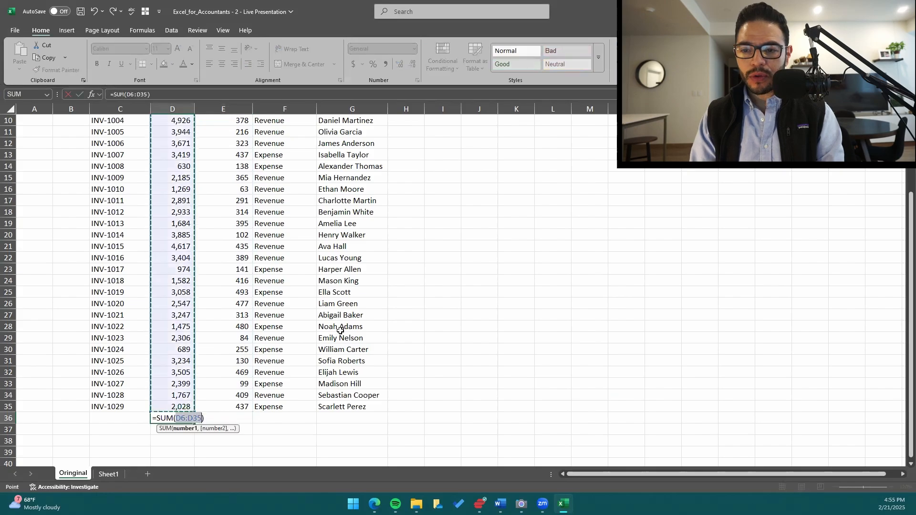
pyautogui.scroll(3, 340, 331)
pyautogui.scroll(-2, 341, 331)
pyautogui.press('Return')
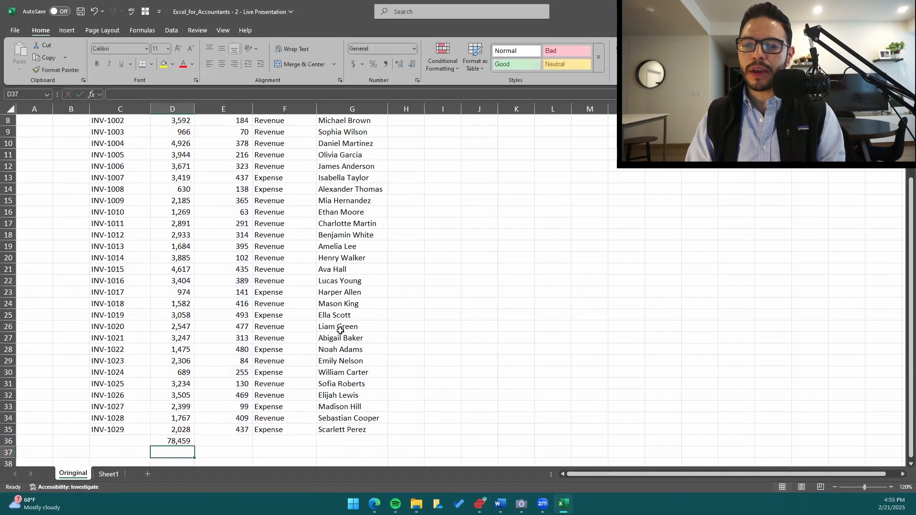
# Total the Tax Amount ($) column in E36 with an AutoSum over E6:E35.
pyautogui.press('Up')
pyautogui.press('Right')
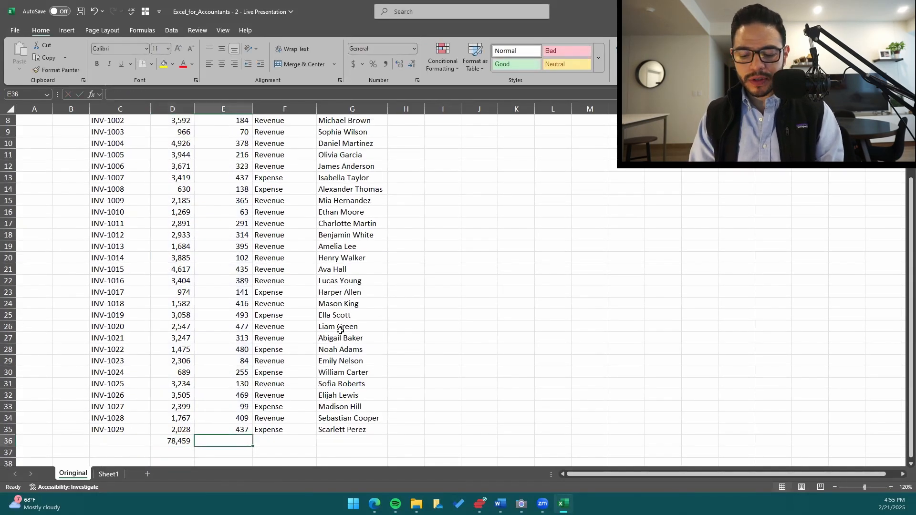
pyautogui.hotkey('alt', '=')
pyautogui.scroll(3, 340, 331)
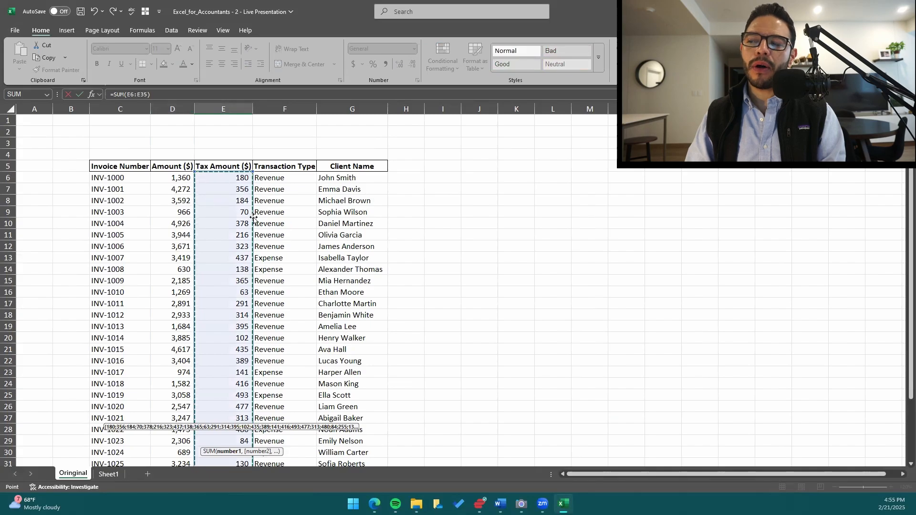
pyautogui.scroll(-4, 277, 231)
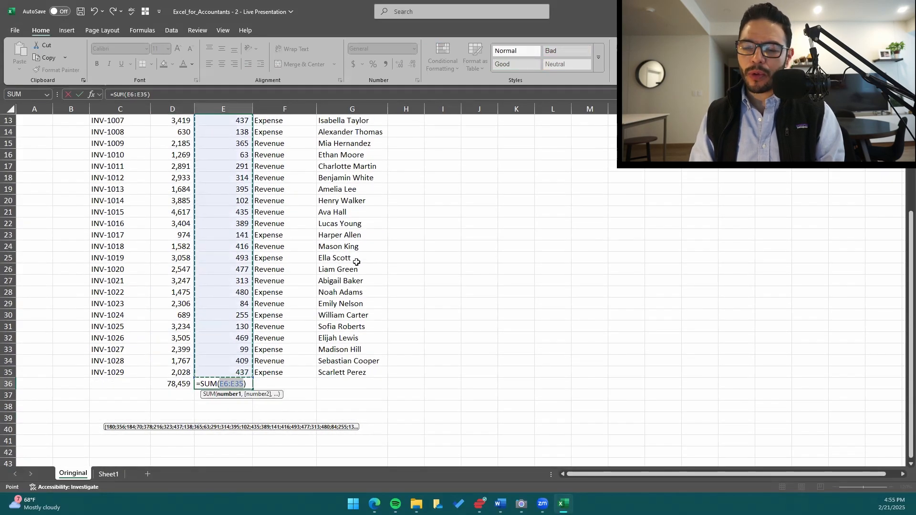
pyautogui.press('Return')
# Examine which cells the SUM formula in D36 covers, leaving the formula as it is.
pyautogui.press('Left')
pyautogui.press('Up')
pyautogui.press('F2')
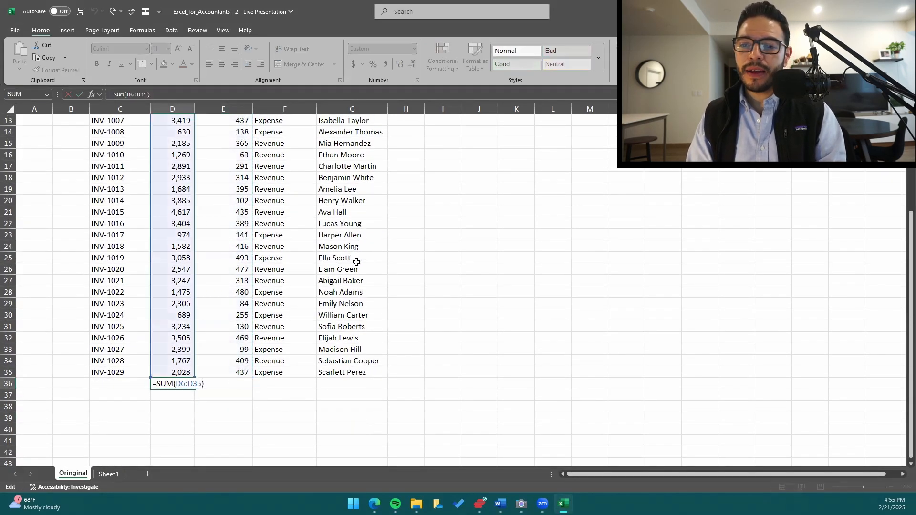
pyautogui.hotkey('ctrl', 'Return')
# Set the worksheet zoom to 150%.
pyautogui.hotkey('alt', 'w')
pyautogui.write('q1')
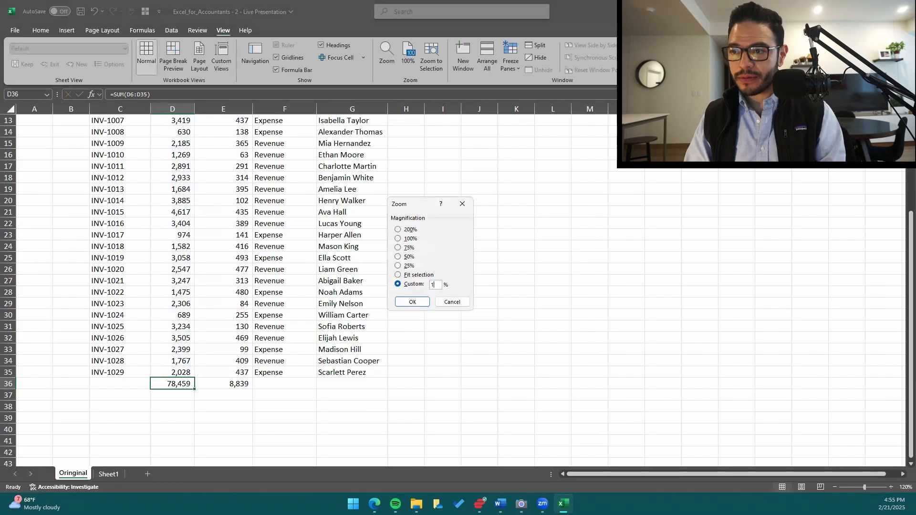
pyautogui.write('50')
pyautogui.press('Return')
# Look at the SUM formula in D36 again and clear the totals in D36 and E36.
pyautogui.scroll(-2, 294, 343)
pyautogui.doubleClick(222, 367)
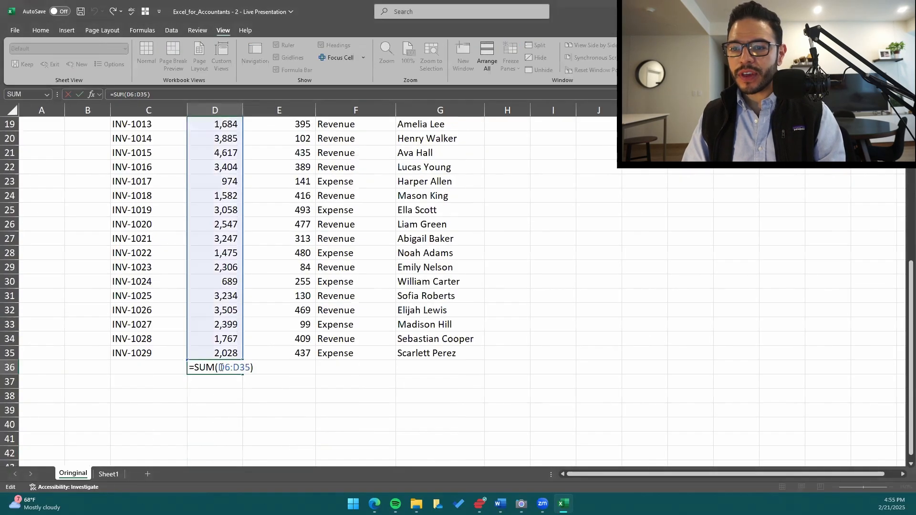
pyautogui.press('Escape')
pyautogui.press('Delete')
pyautogui.press('Right')
pyautogui.press('Delete')
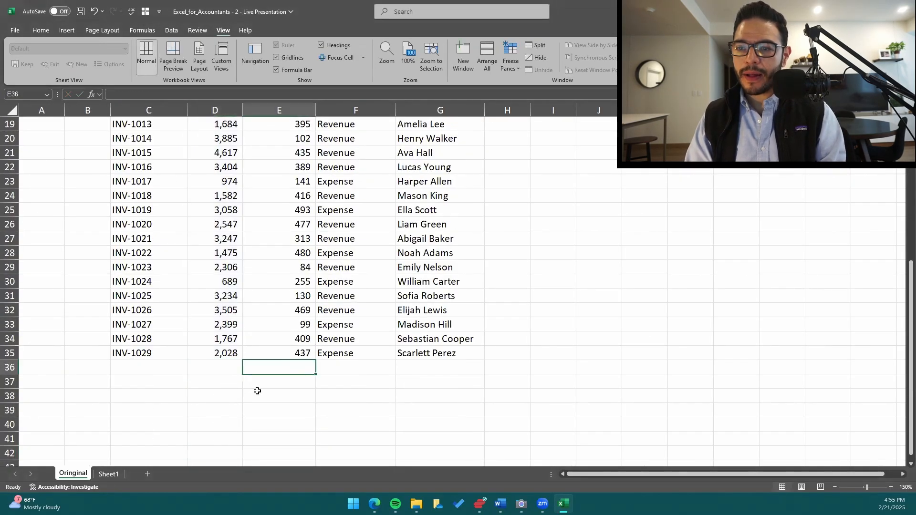
pyautogui.press('Left')
pyautogui.press('Down')
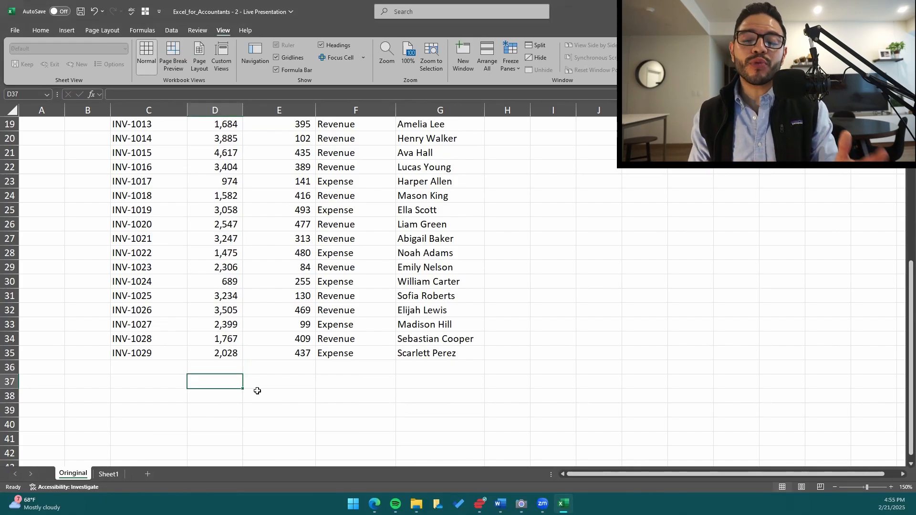
pyautogui.press('Up')
pyautogui.press('Left')
pyautogui.press('Up')
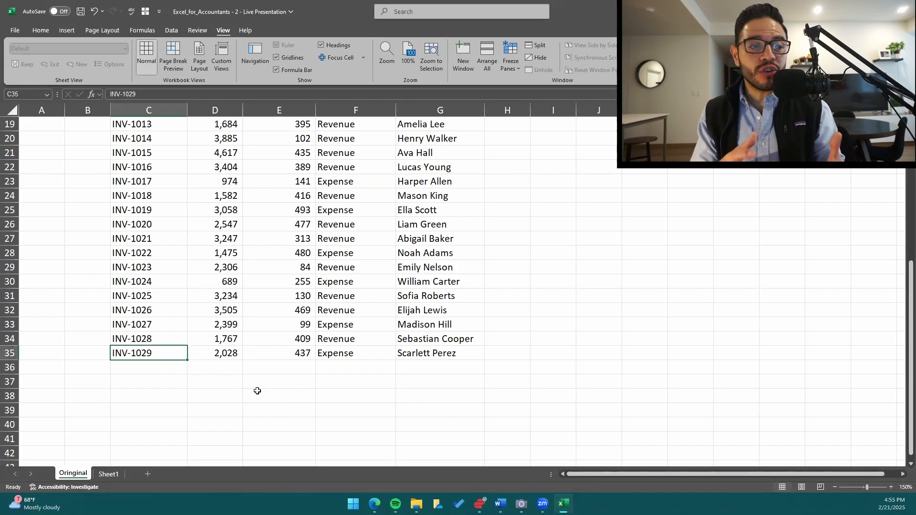
pyautogui.press('Down')
pyautogui.hotkey('shift', 'space')
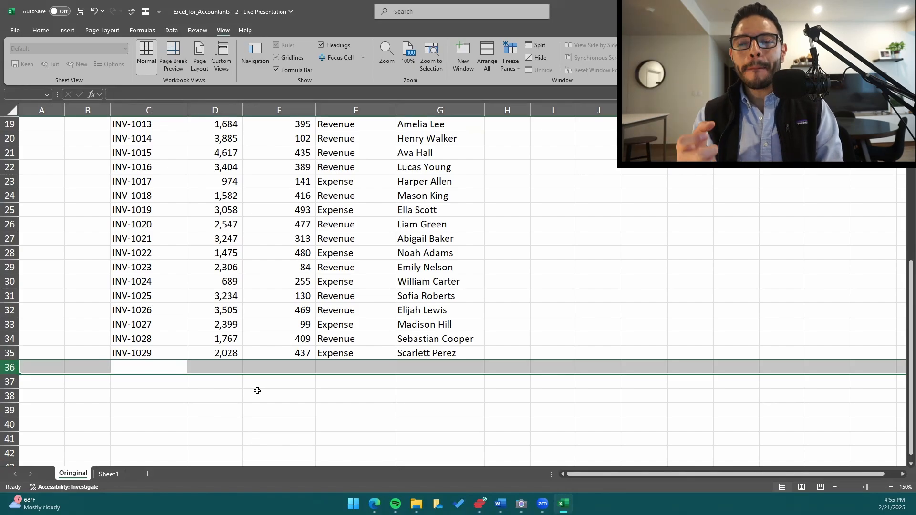
pyautogui.hotkey('ctrl', 'Up')
pyautogui.hotkey('ctrl', 'Up')
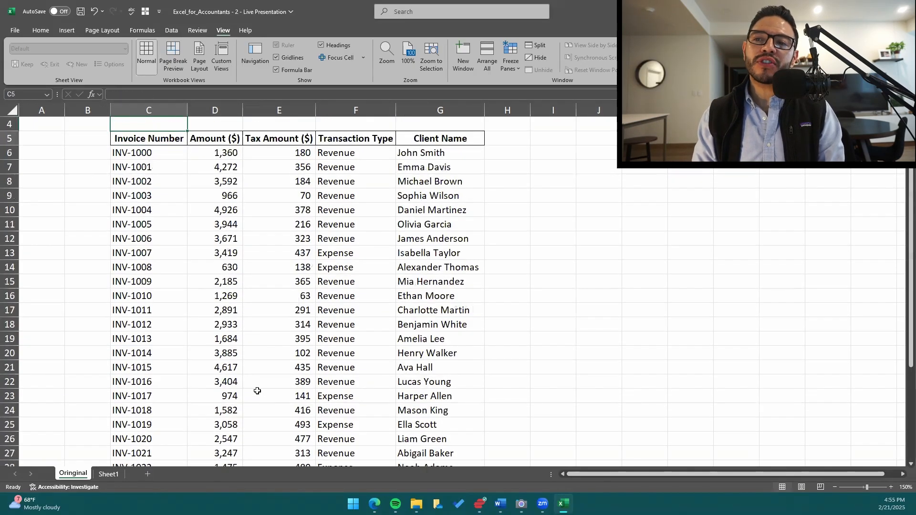
# Enter an AutoSum of D6:D35 in D36, directly below the last Amount ($) value.
pyautogui.press('Right')
pyautogui.press('Down')
pyautogui.hotkey('ctrl', 'Down')
pyautogui.press('Down')
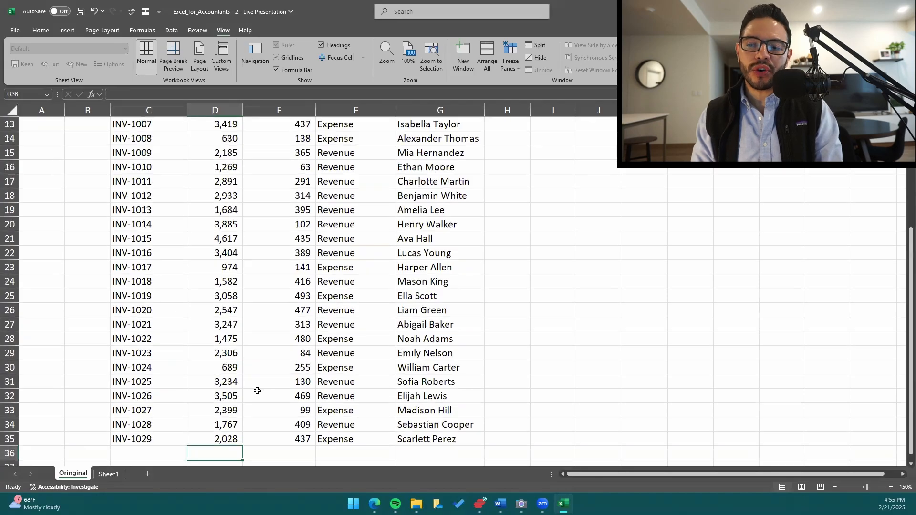
pyautogui.hotkey('alt', '=')
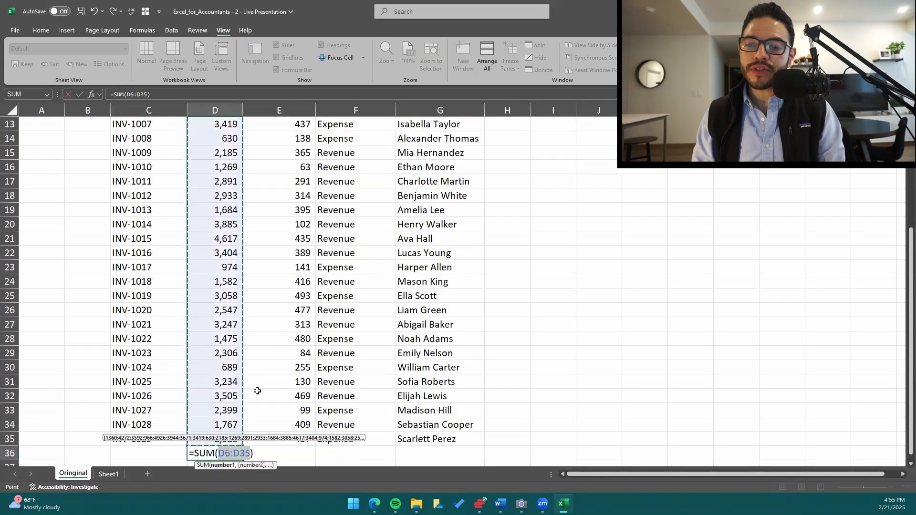
pyautogui.hotkey('ctrl', 'Return')
# Copy the Amount ($) total formula from D36 into E36 to total the Tax Amount ($) column.
pyautogui.hotkey('ctrl', 'c')
pyautogui.press('Right')
pyautogui.hotkey('ctrl', 'v')
# Add a top border to the two totals in D36:E36.
pyautogui.press('Left')
pyautogui.hotkey('shift', 'Right')
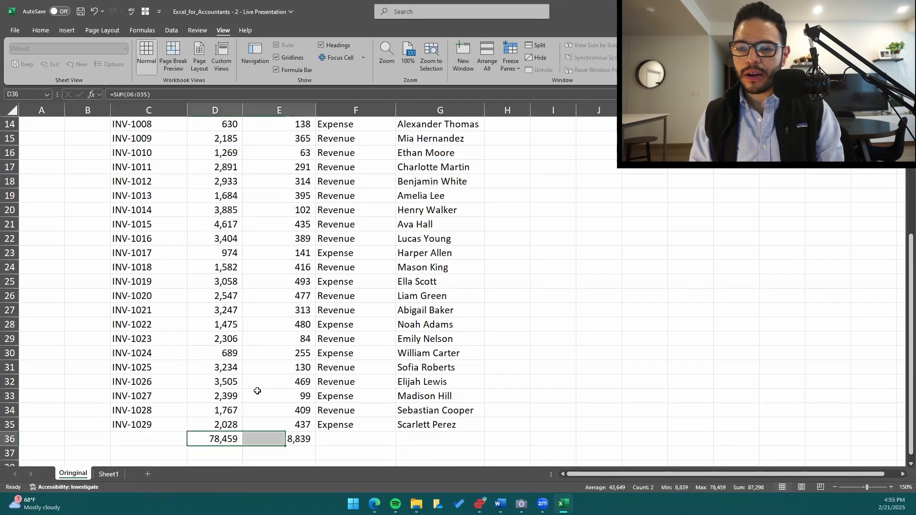
pyautogui.hotkey('alt', 'h')
pyautogui.press('b')
pyautogui.press('p')
pyautogui.press('Down')
pyautogui.press('Up')
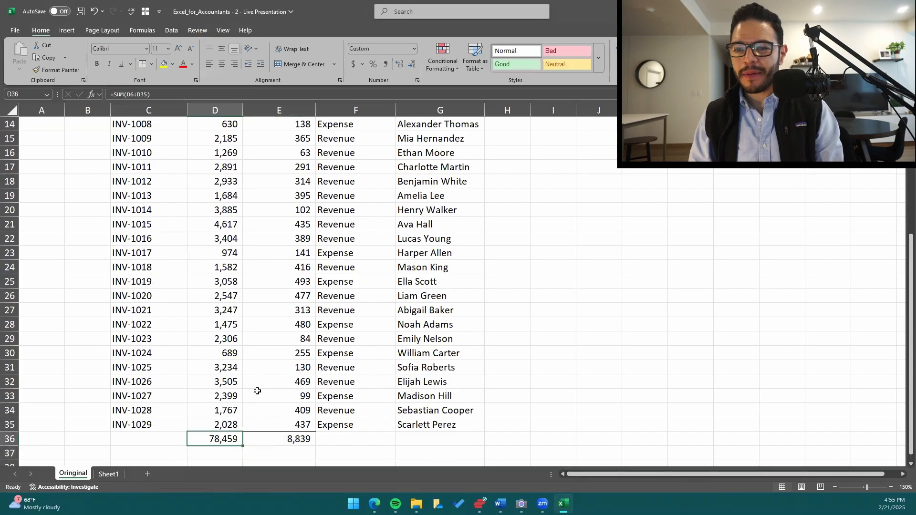
# Check the total formula in D36 and go back to the Invoice Number header in C5.
pyautogui.press('Left')
pyautogui.press('Right')
pyautogui.press('F2')
pyautogui.press('Escape')
pyautogui.press('Left')
pyautogui.hotkey('ctrl', 'Up')
pyautogui.hotkey('ctrl', 'Up')
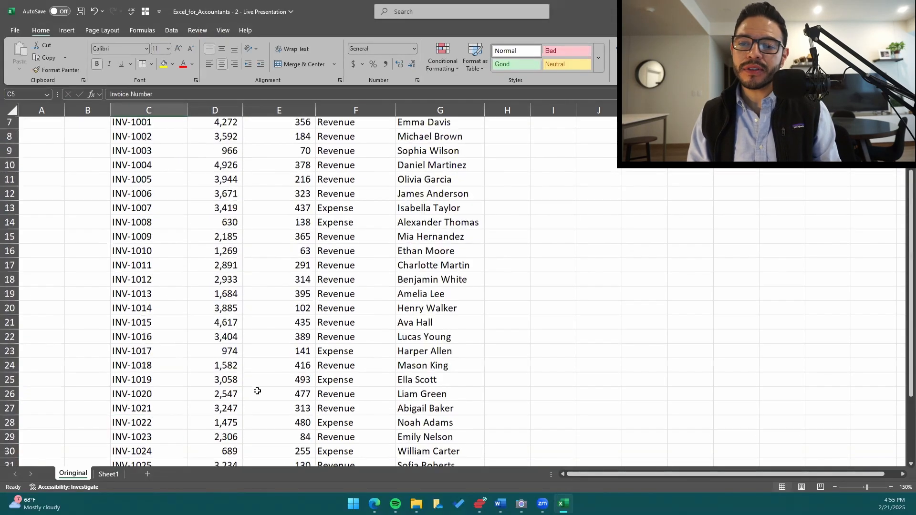
pyautogui.press('Up')
pyautogui.press('Up')
pyautogui.press('Down')
pyautogui.press('Down')
pyautogui.hotkey('ctrl', 'a')
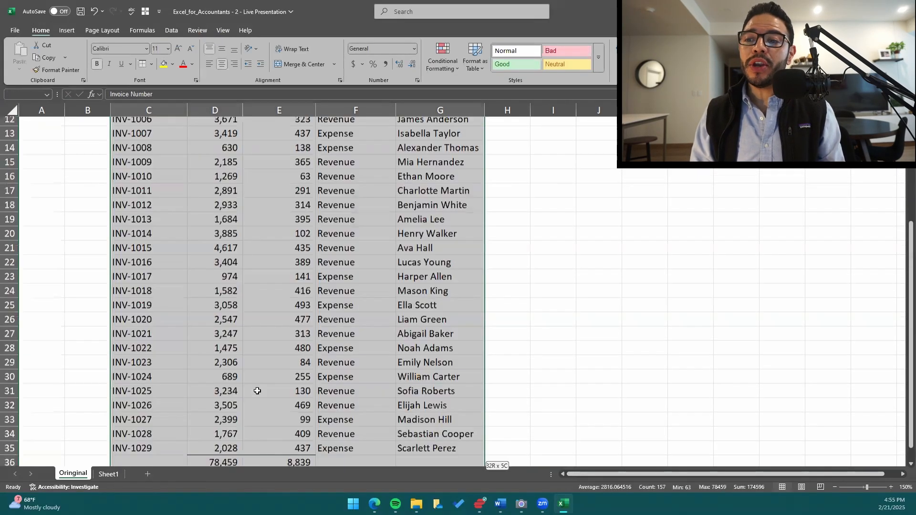
pyautogui.press('Up')
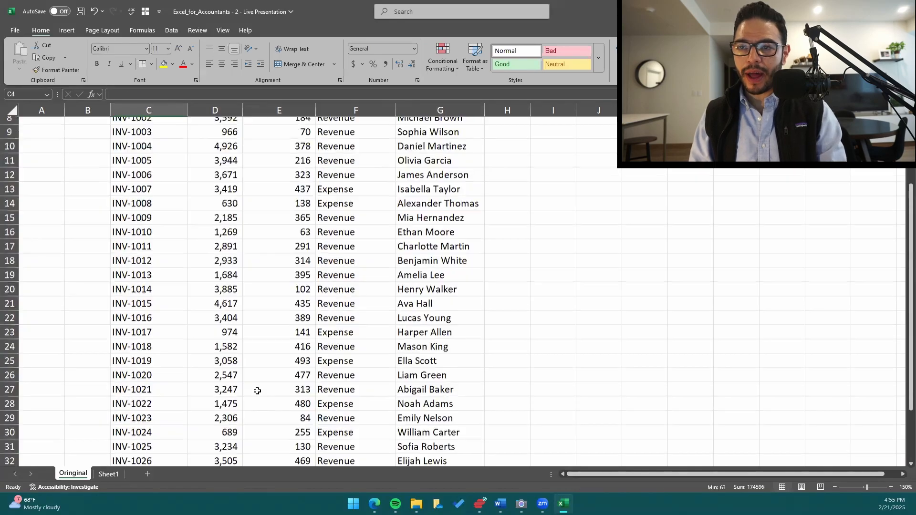
# Select the invoice table C5:G35 including its headers but without the totals row.
pyautogui.press('Down')
pyautogui.hotkey('ctrl', 'shift', 'Down')
pyautogui.hotkey('ctrl', 'shift', 'Right')
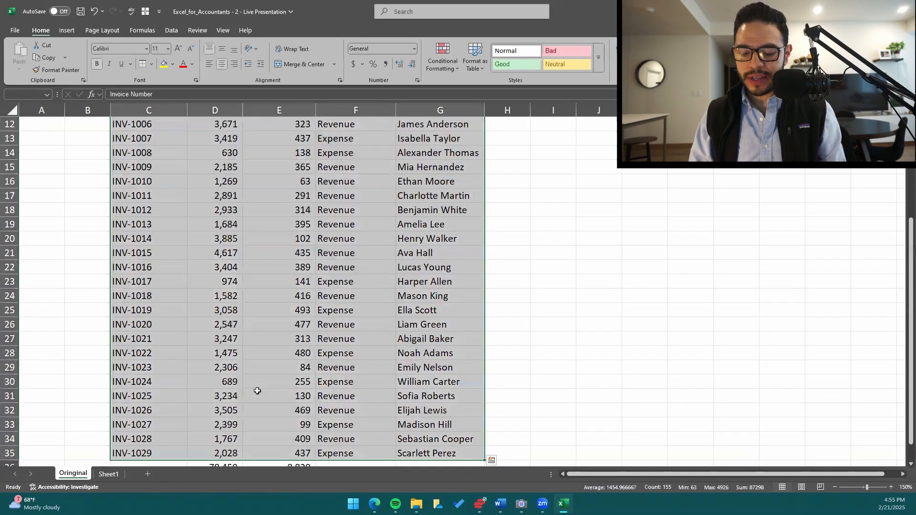
pyautogui.hotkey('ctrl', 't')
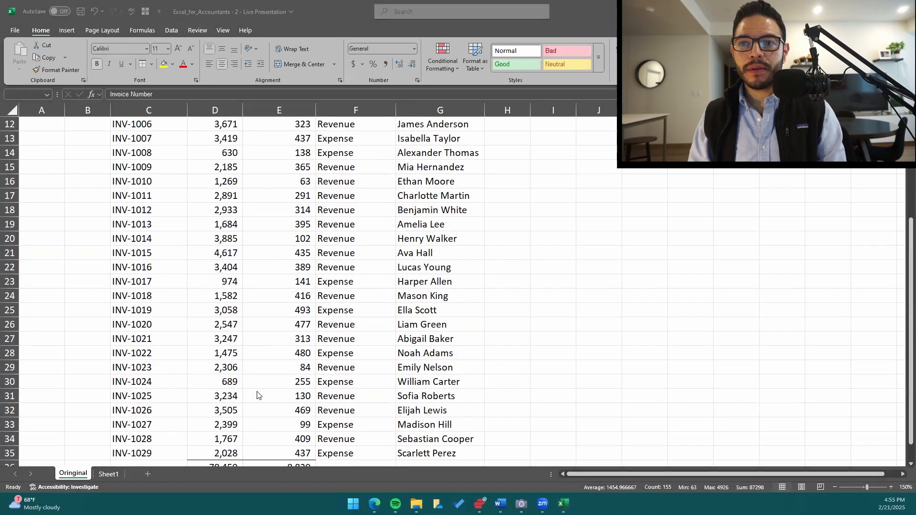
pyautogui.click(59, 245)
pyautogui.scroll(4, 214, 292)
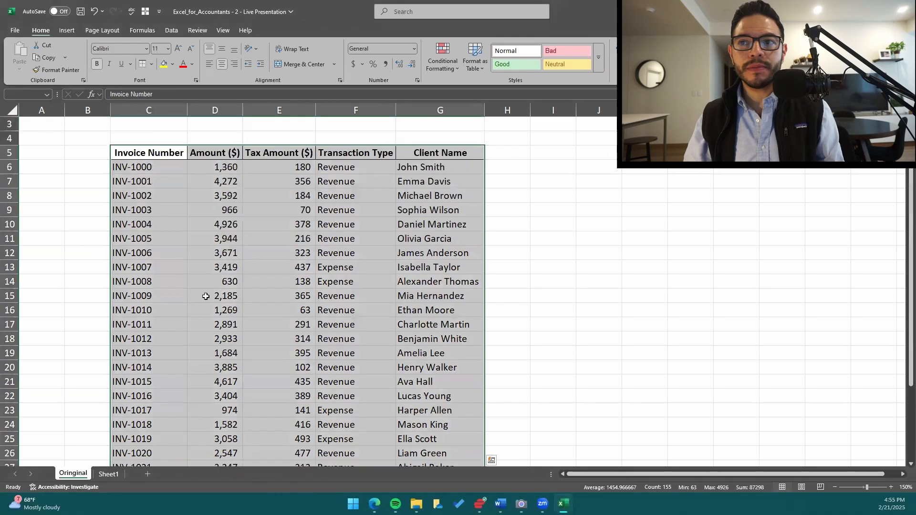
# Turn on filtering for the header row of the selected invoice table.
pyautogui.click(171, 30)
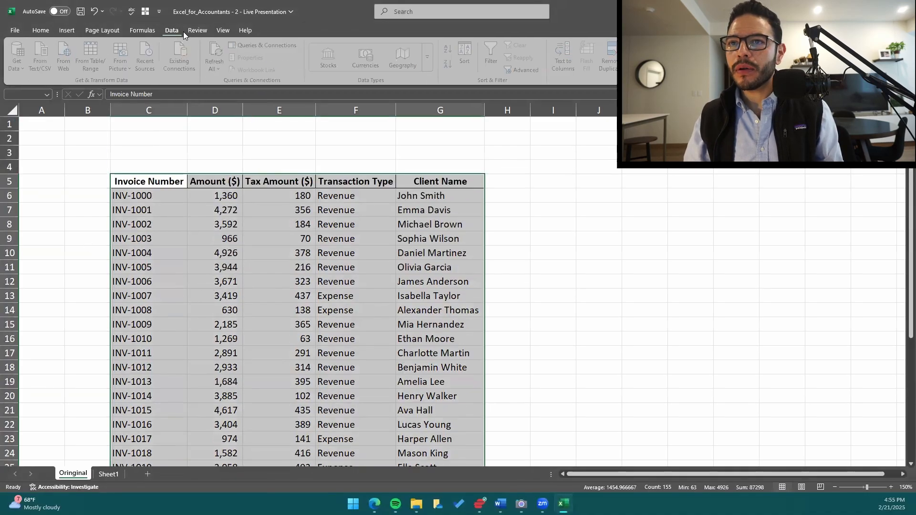
pyautogui.click(494, 56)
pyautogui.click(313, 211)
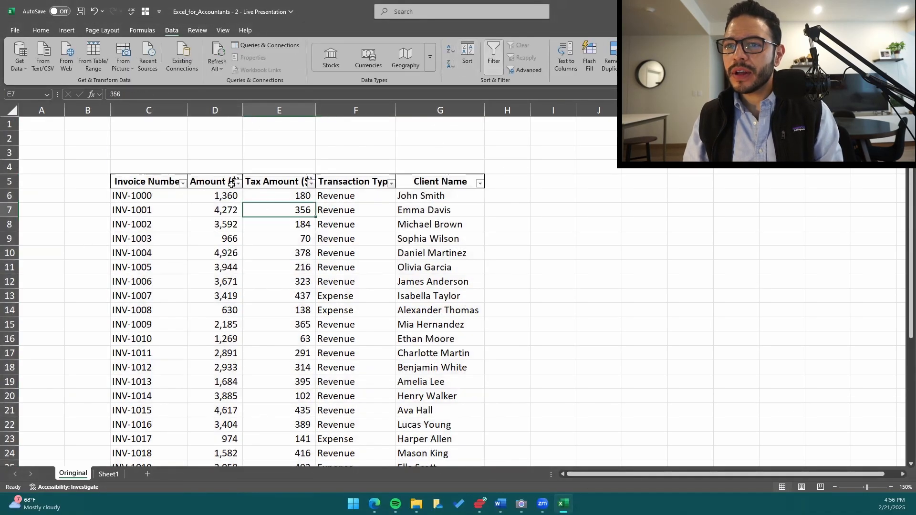
# Try sorting the table by Amount ($) from largest to smallest, review the rows, and undo the sort.
pyautogui.click(238, 182)
pyautogui.click(225, 209)
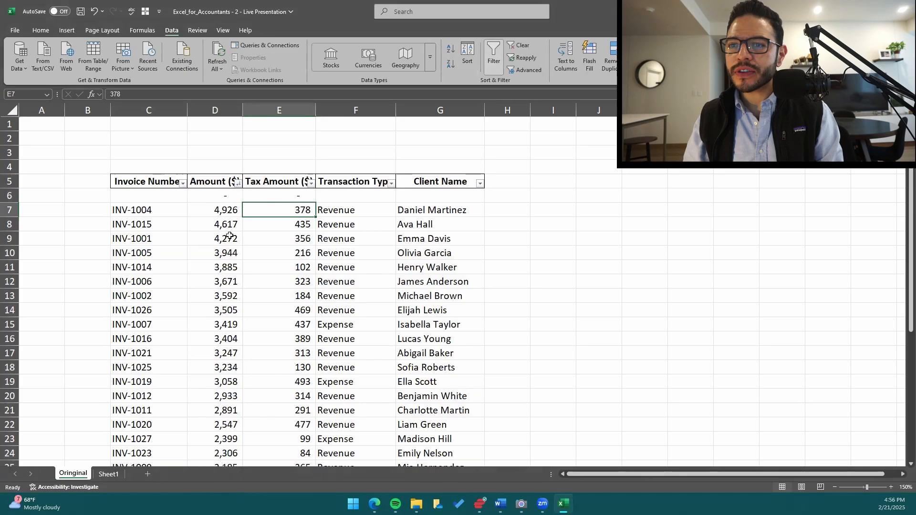
pyautogui.scroll(-3, 227, 238)
pyautogui.scroll(-6, 227, 276)
pyautogui.scroll(8, 228, 276)
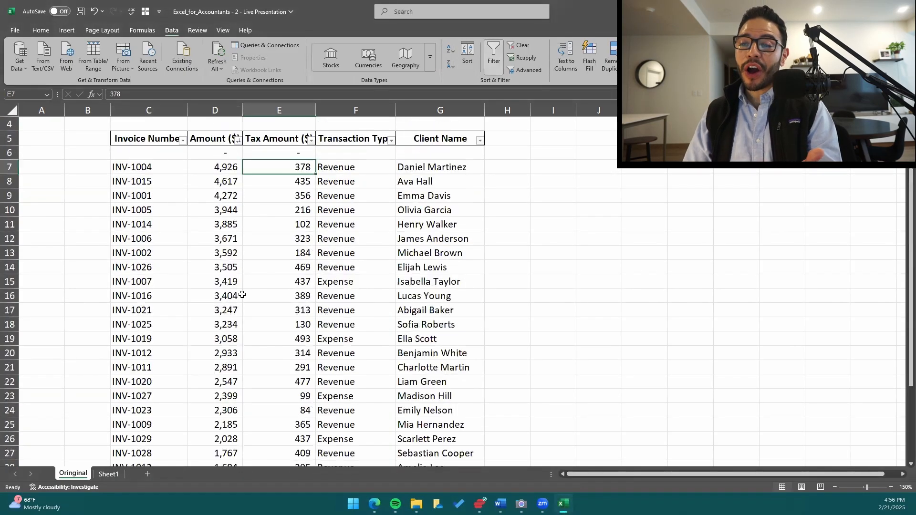
pyautogui.hotkey('ctrl', 'z')
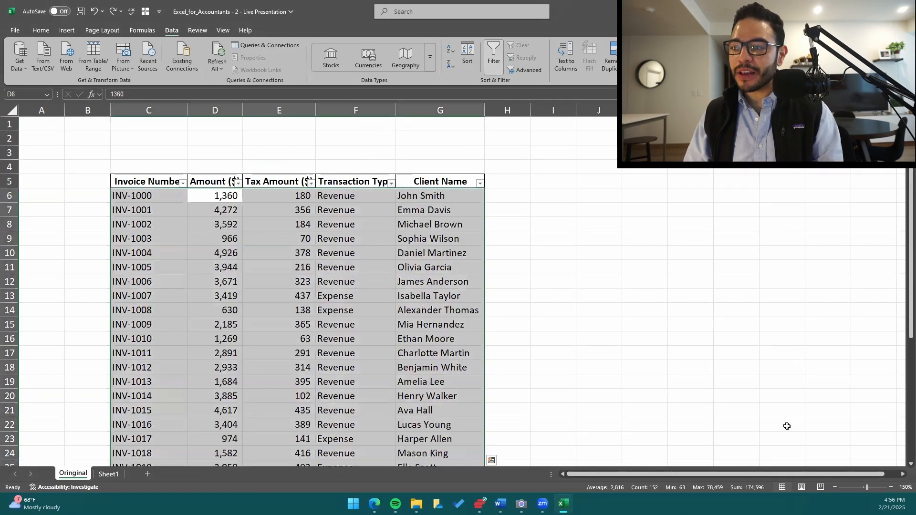
# Try worksheet zoom levels of 120% and 90% to fit the whole invoice table in view.
pyautogui.click(602, 310)
pyautogui.hotkey('alt', 'w')
pyautogui.write('q')
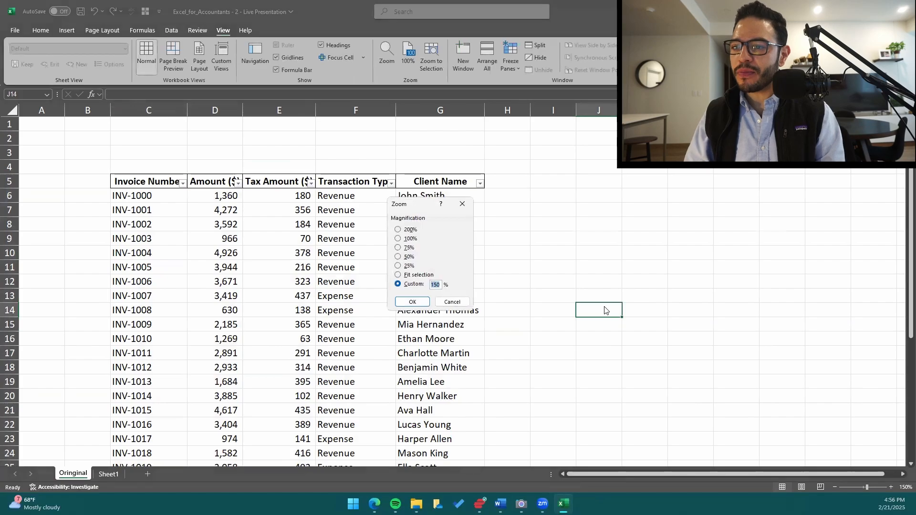
pyautogui.write('120')
pyautogui.press('Return')
pyautogui.scroll(-2, 522, 274)
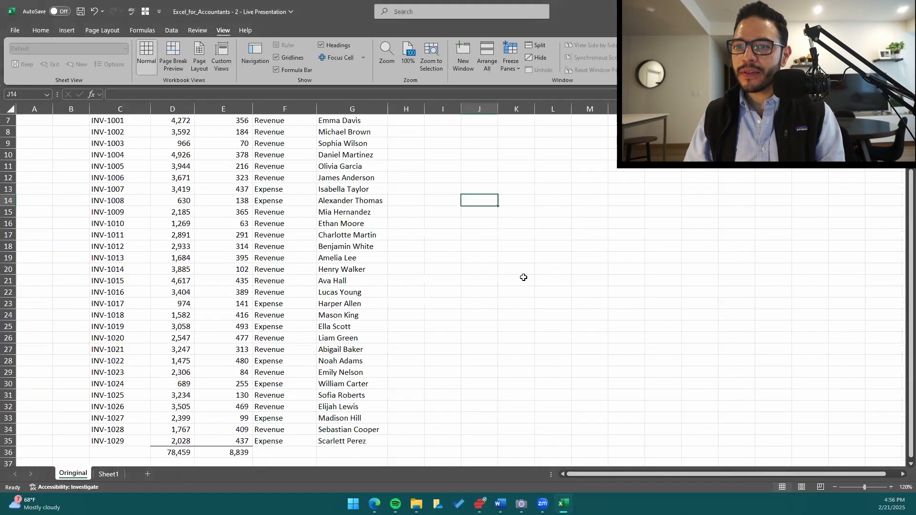
pyautogui.hotkey('alt', 'w')
pyautogui.write('q90')
pyautogui.press('Return')
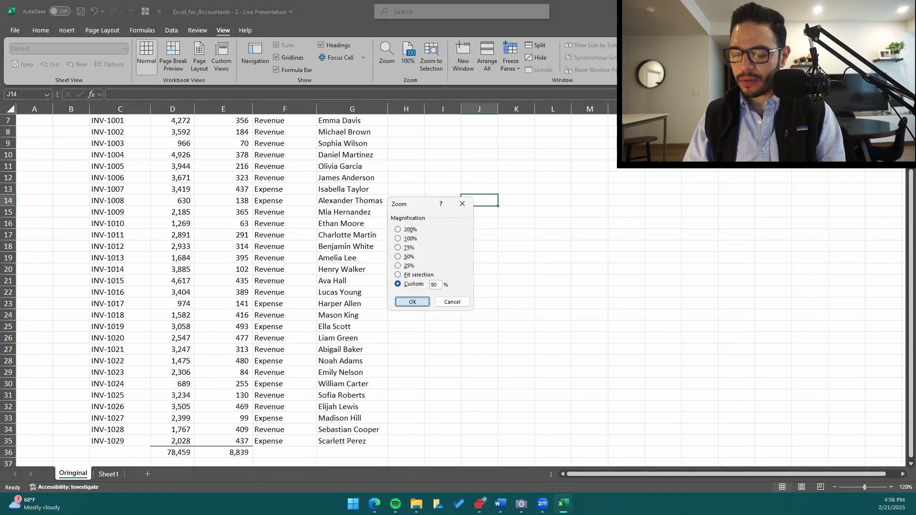
pyautogui.click(136, 169)
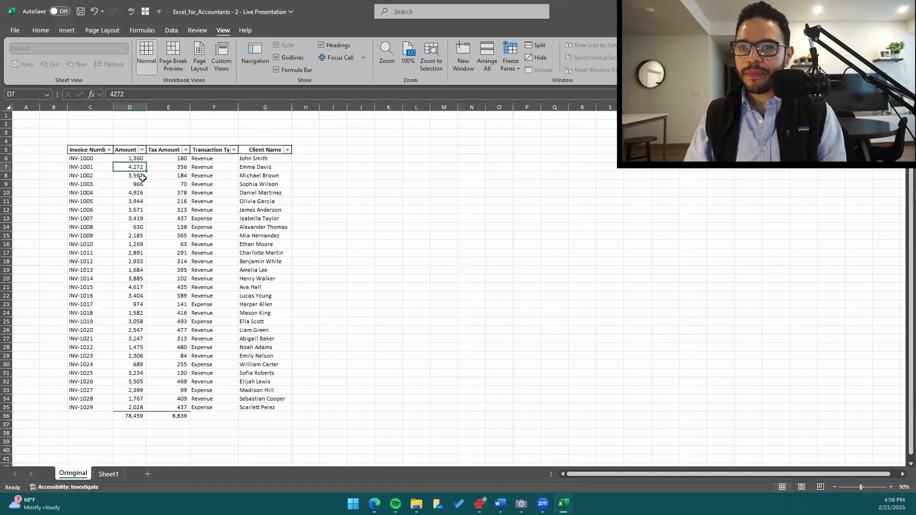
# Set the worksheet zoom to 110%.
pyautogui.hotkey('alt', 'w')
pyautogui.press('q')
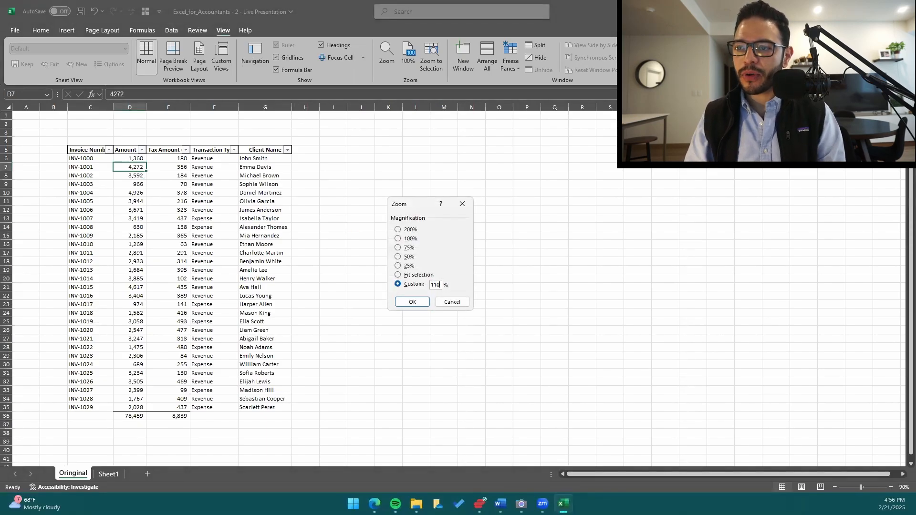
pyautogui.press('Return')
pyautogui.scroll(-2, 433, 248)
pyautogui.scroll(1, 310, 219)
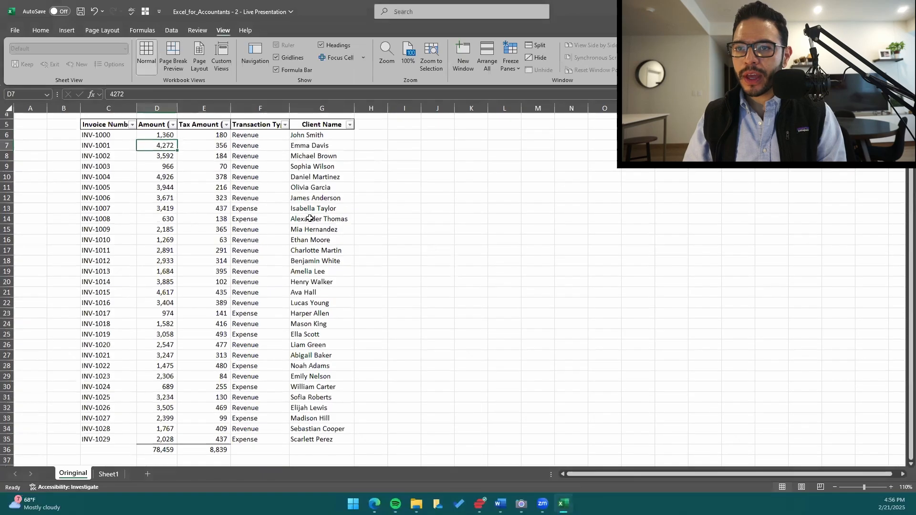
# Check which cells the Amount ($) total formula in D36 refers to, leaving the formula unedited.
pyautogui.scroll(1, 310, 218)
pyautogui.click(160, 454)
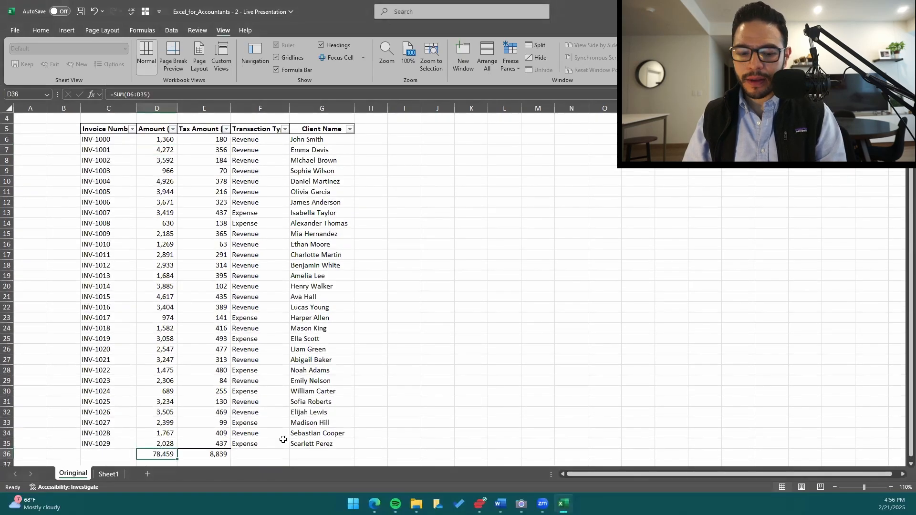
pyautogui.press('F2')
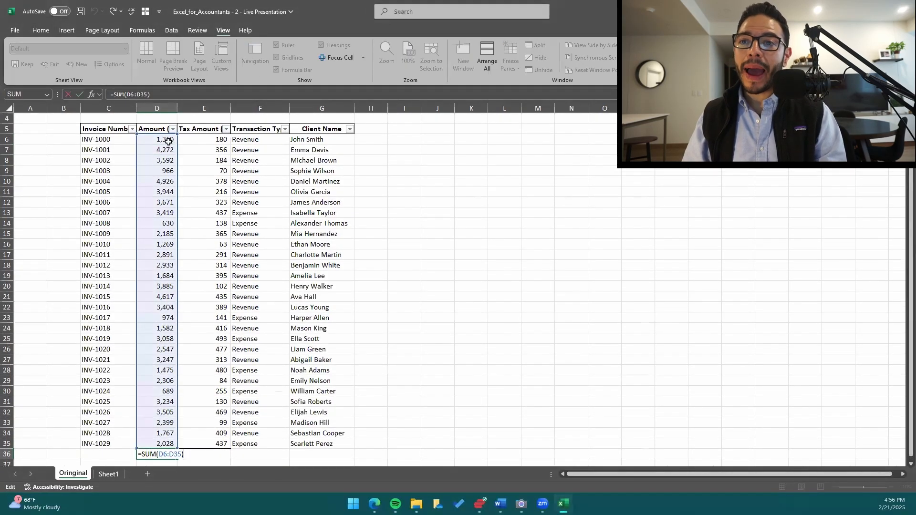
pyautogui.press('Escape')
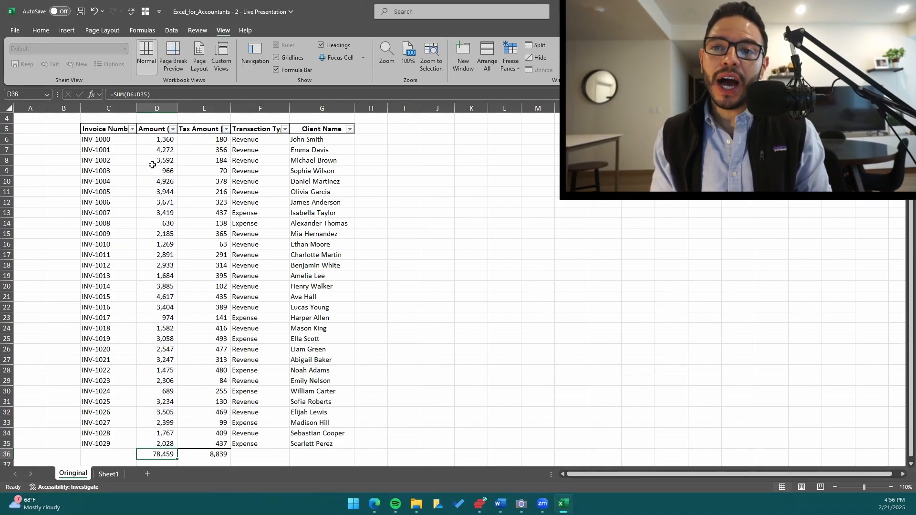
# Try sorting the table by Amount ($) from largest to smallest again, review where the totals row lands, and undo the sort.
pyautogui.click(163, 132)
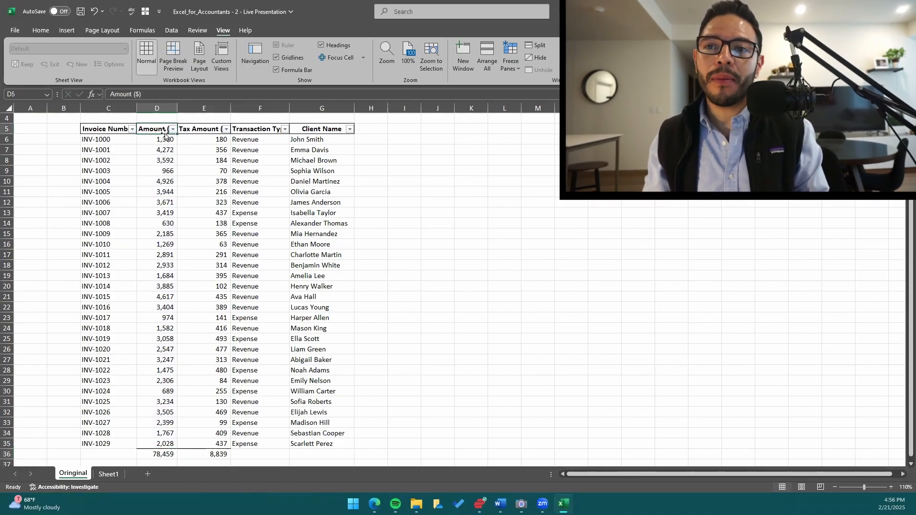
pyautogui.click(317, 139)
pyautogui.click(173, 130)
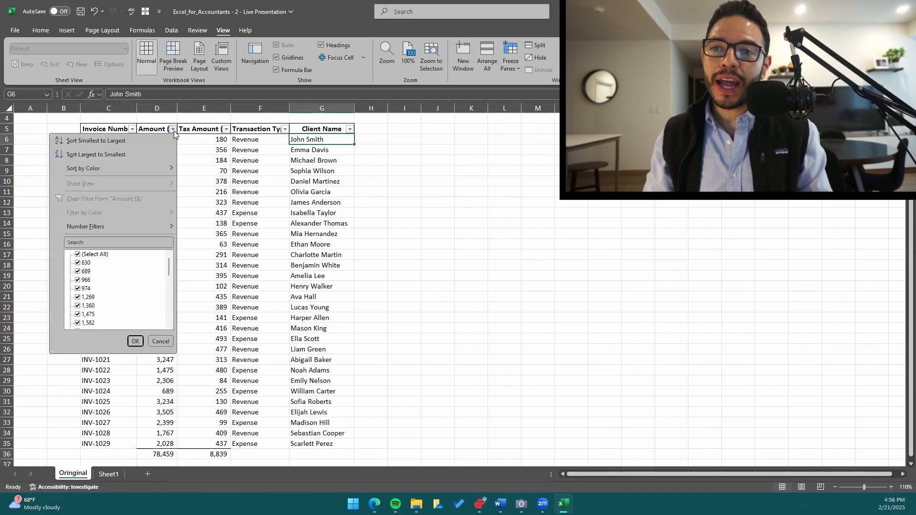
pyautogui.click(160, 154)
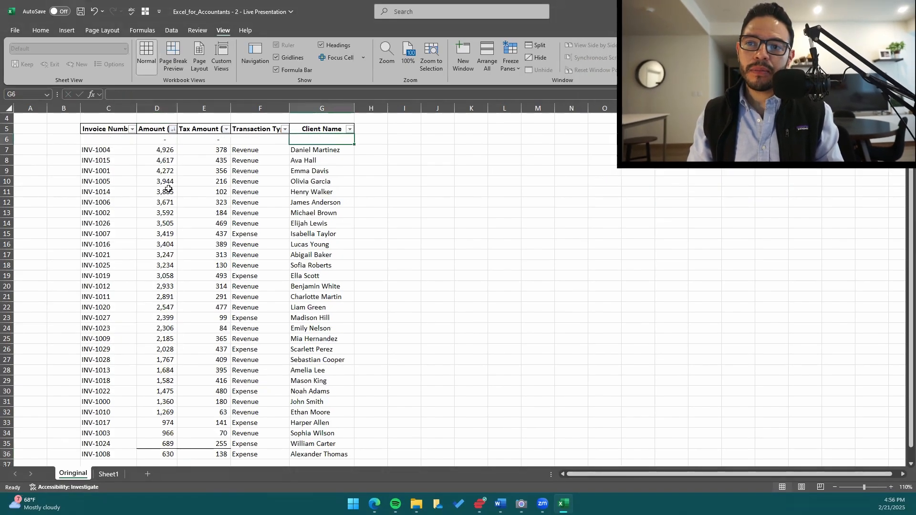
pyautogui.scroll(-3, 167, 353)
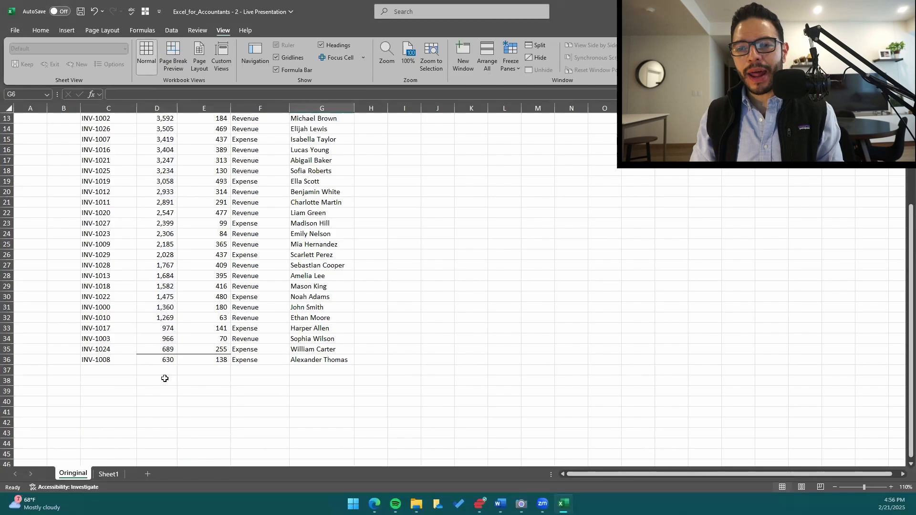
pyautogui.scroll(4, 165, 364)
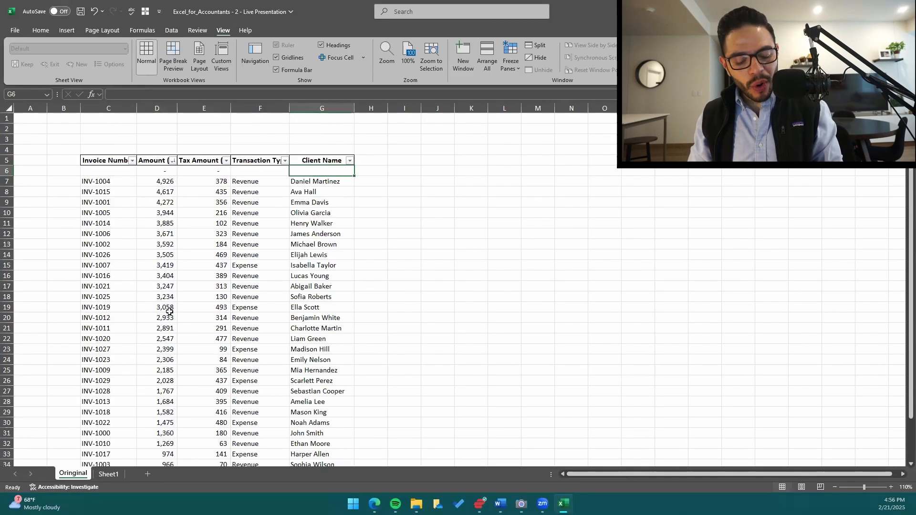
pyautogui.click(163, 294)
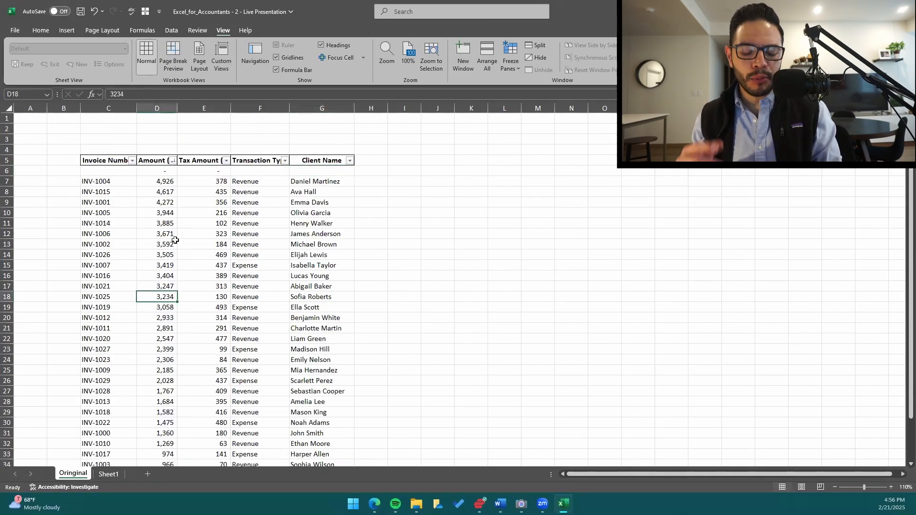
pyautogui.hotkey('ctrl', 'z')
pyautogui.hotkey('ctrl', 'z')
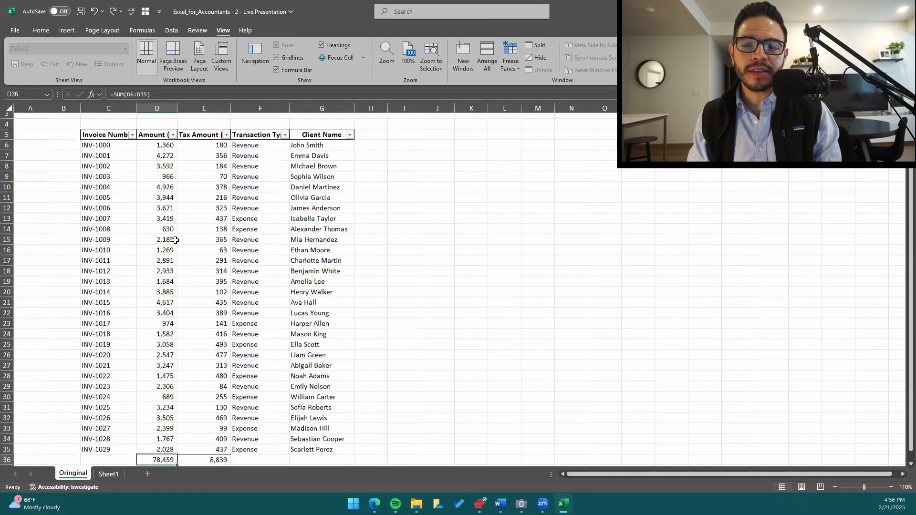
# Delete the totals row 36 directly below the invoices and go to cell D37.
pyautogui.hotkey('shift', 'space')
pyautogui.hotkey('ctrl', '-')
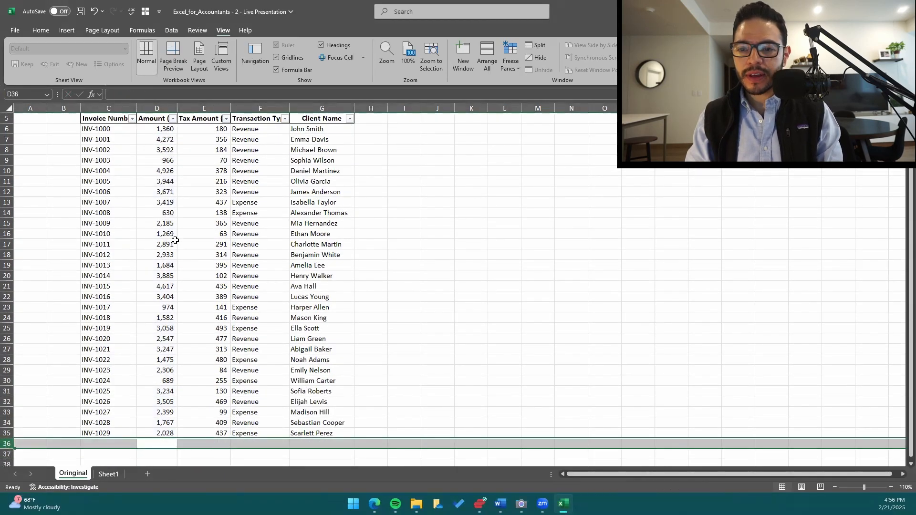
pyautogui.press('Down')
# Total the Amount ($) column in D37 with AutoSum over D6:D36, leaving row 36 as a blank spacer.
pyautogui.write('+')
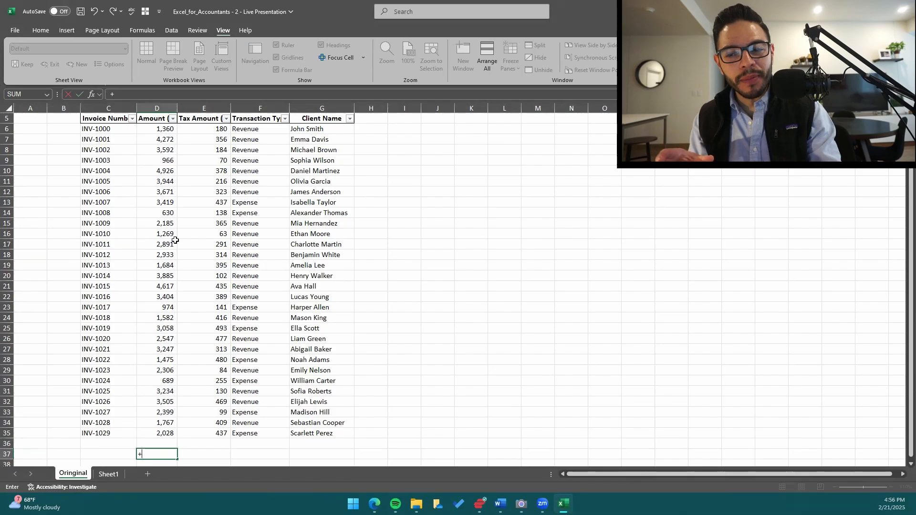
pyautogui.press('Escape')
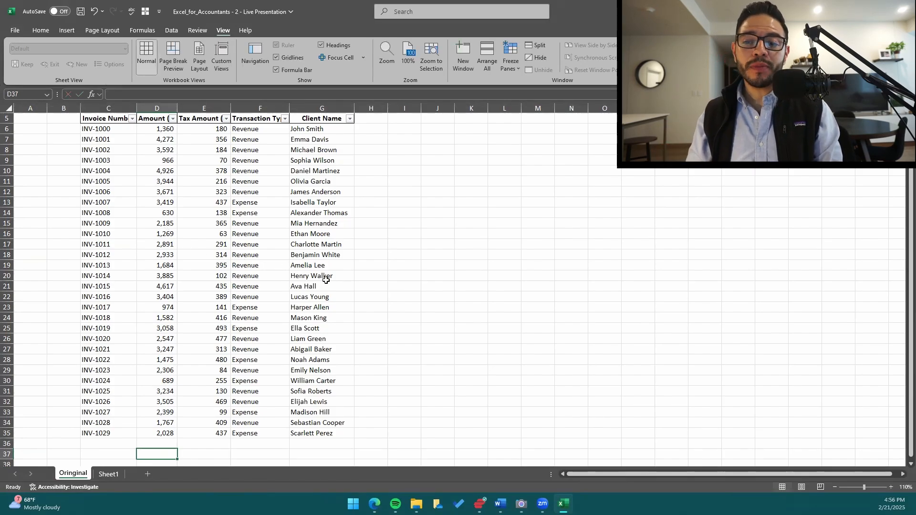
pyautogui.hotkey('alt', '=')
pyautogui.scroll(-2, 329, 310)
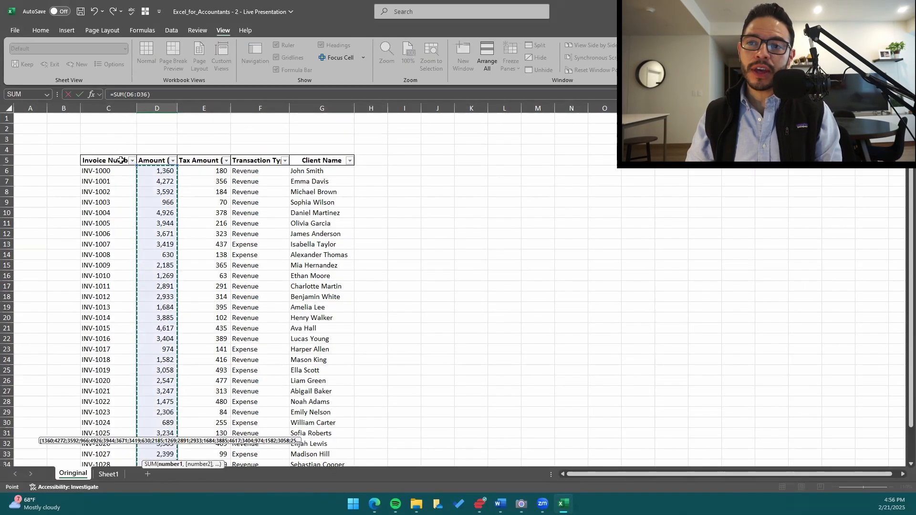
pyautogui.press('Escape')
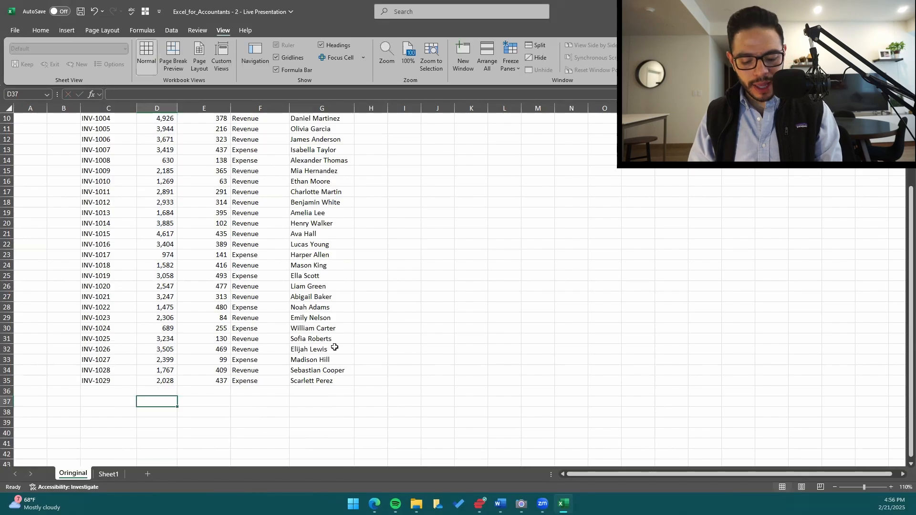
pyautogui.hotkey('alt', '=')
pyautogui.hotkey('alt', '=')
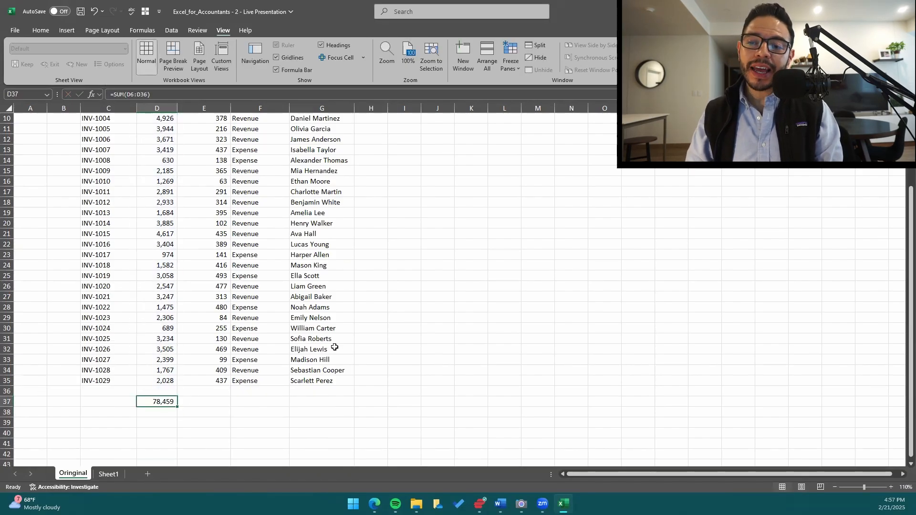
# Try building a +SUM formula in D37 by pointing at D35 and extending the range up to D5, and discard it.
pyautogui.write('+')
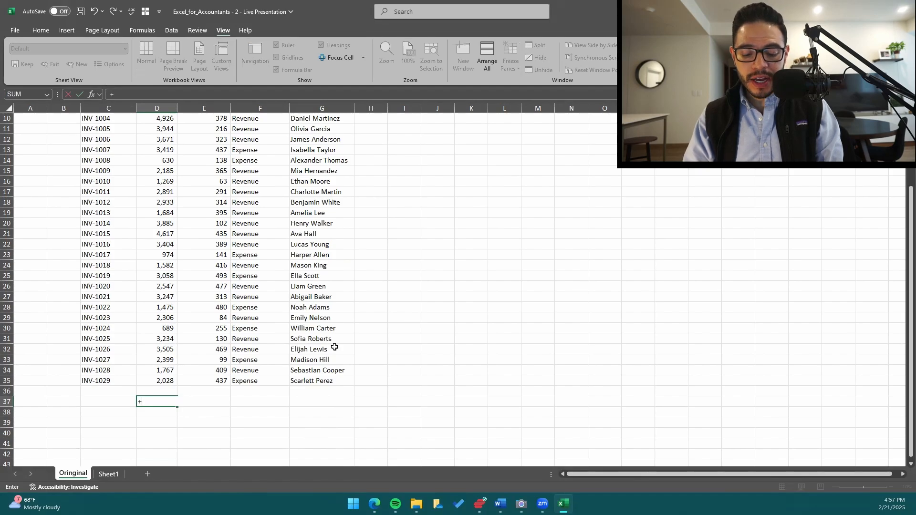
pyautogui.write('sum')
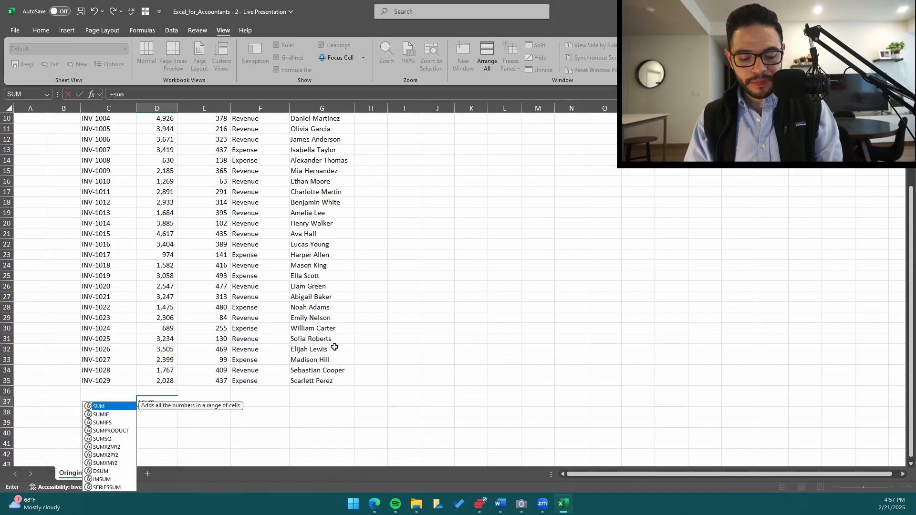
pyautogui.press('Tab')
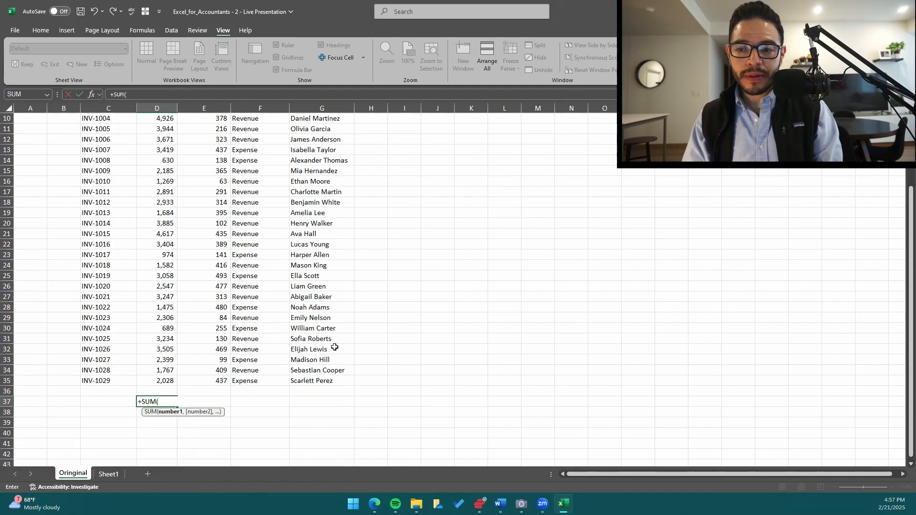
pyautogui.press('Up')
pyautogui.press('Up')
pyautogui.press('Right')
pyautogui.press('Right')
pyautogui.press('Right')
pyautogui.press('Right')
pyautogui.press('Left')
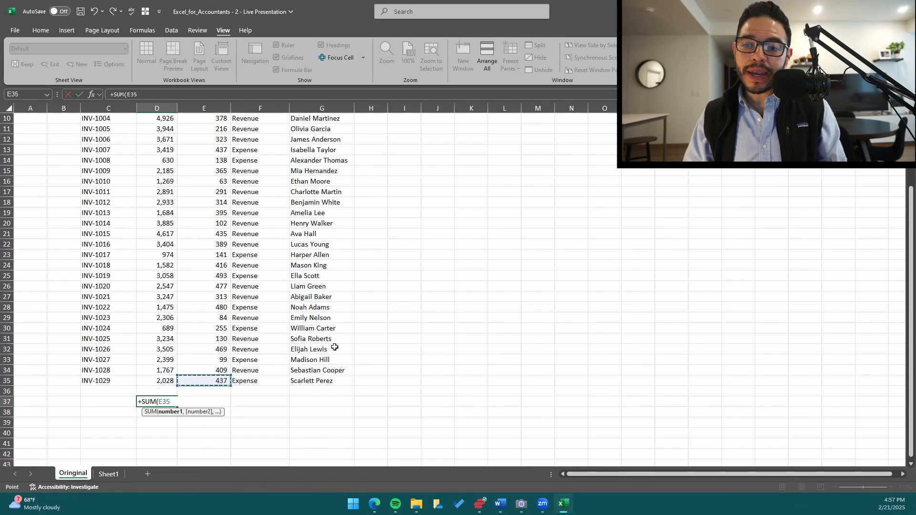
pyautogui.press('Left')
pyautogui.press('Left')
pyautogui.press('Left')
pyautogui.press('Left')
pyautogui.press('Right')
pyautogui.press('Right')
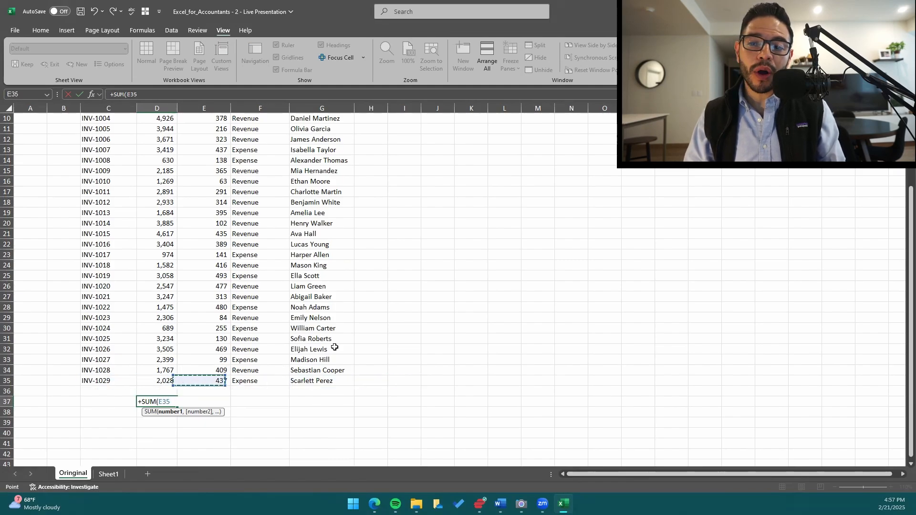
pyautogui.press('Right')
pyautogui.press('Right')
pyautogui.press('Right')
pyautogui.press('Left')
pyautogui.press('Left')
pyautogui.press('Left')
pyautogui.press('Left')
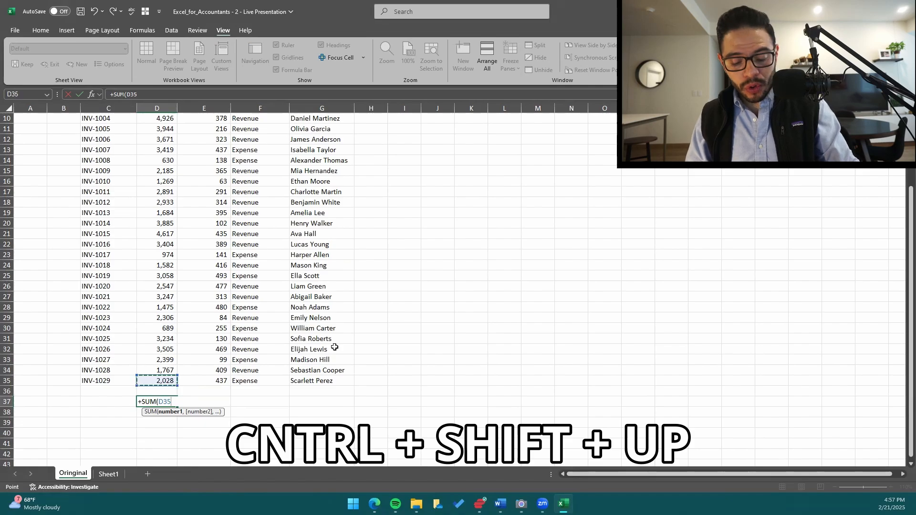
pyautogui.hotkey('ctrl', 'shift', 'Up')
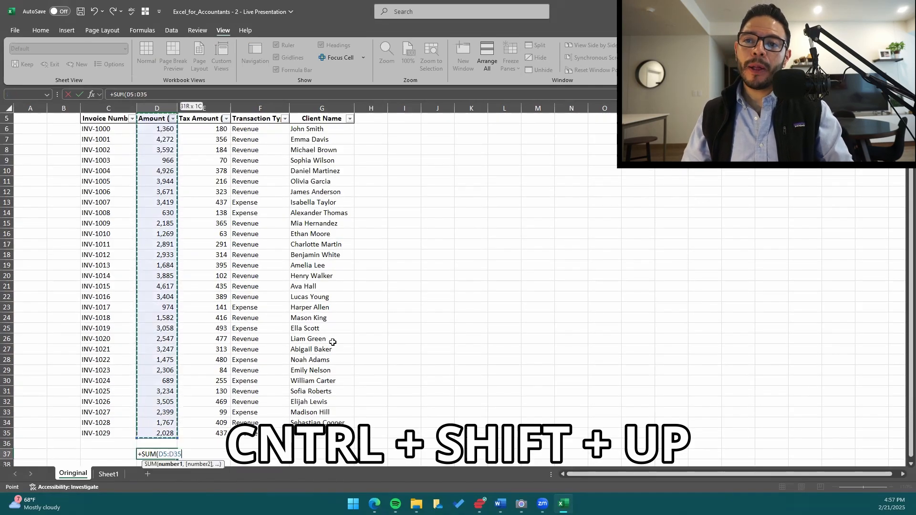
pyautogui.scroll(-1, 343, 340)
pyautogui.scroll(-4, 318, 340)
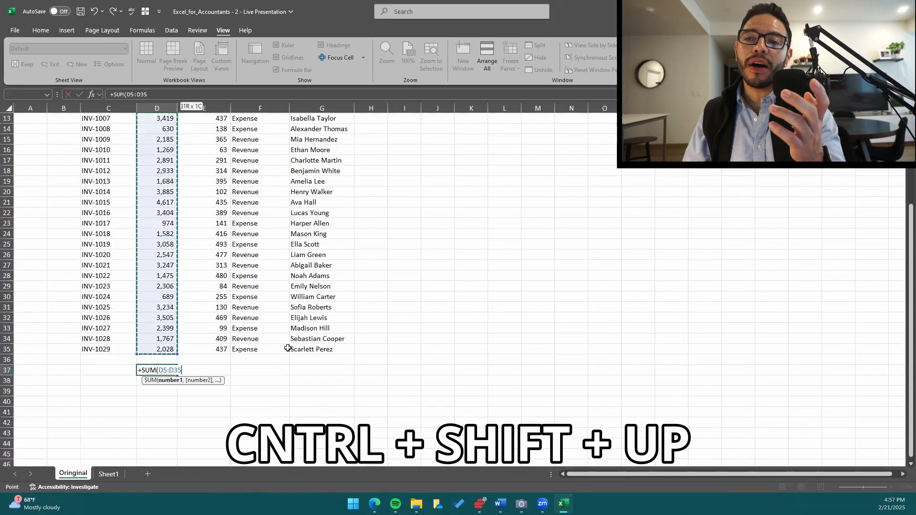
pyautogui.press('Return')
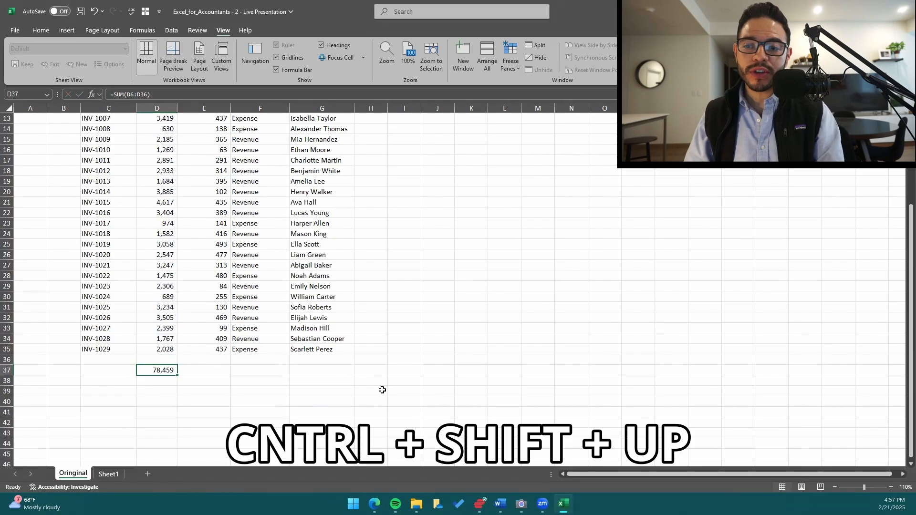
# Start a +SUM formula in D37 and try moving its reference through nearby cells, settling on D35.
pyautogui.write('+s')
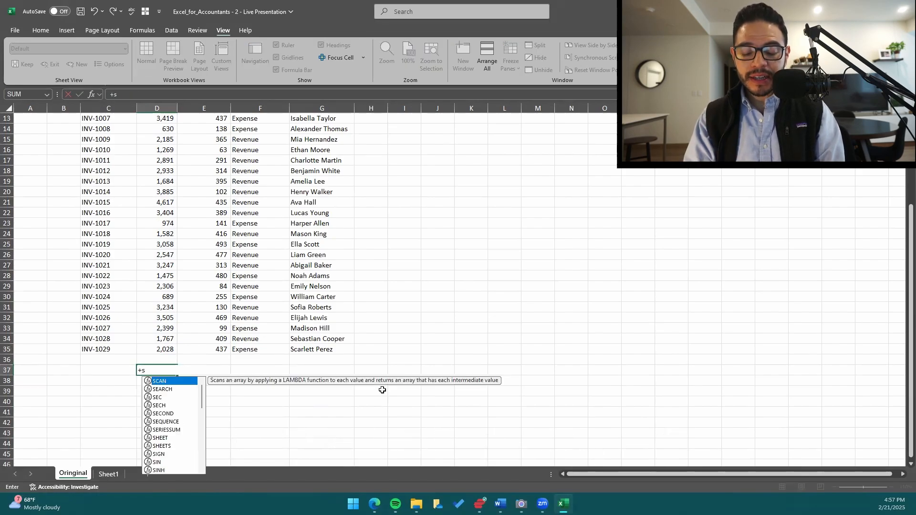
pyautogui.write('um')
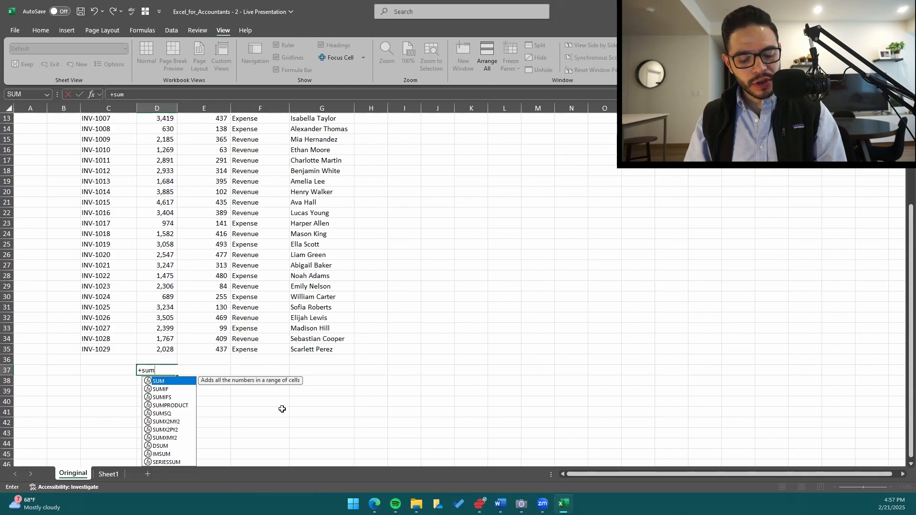
pyautogui.press('Tab')
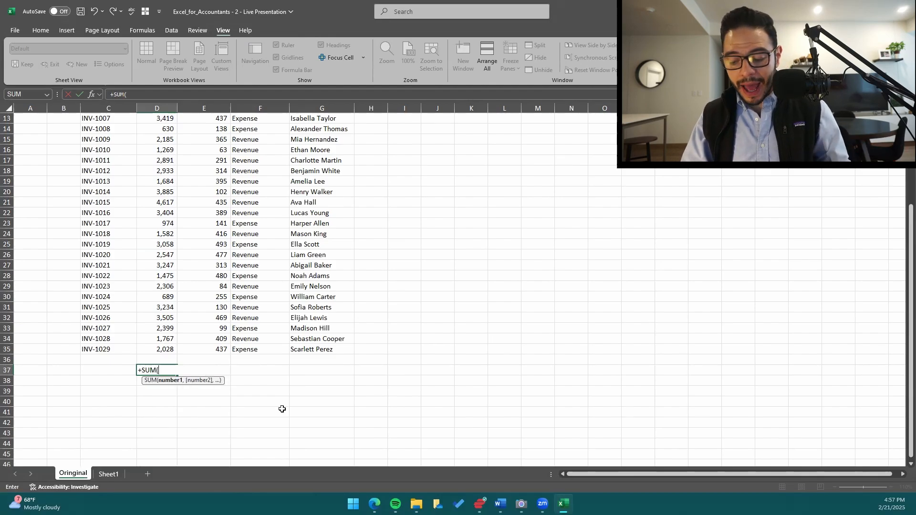
pyautogui.press('Right')
pyautogui.press('Right')
pyautogui.press('Right')
pyautogui.press('Down')
pyautogui.press('Left')
pyautogui.press('Left')
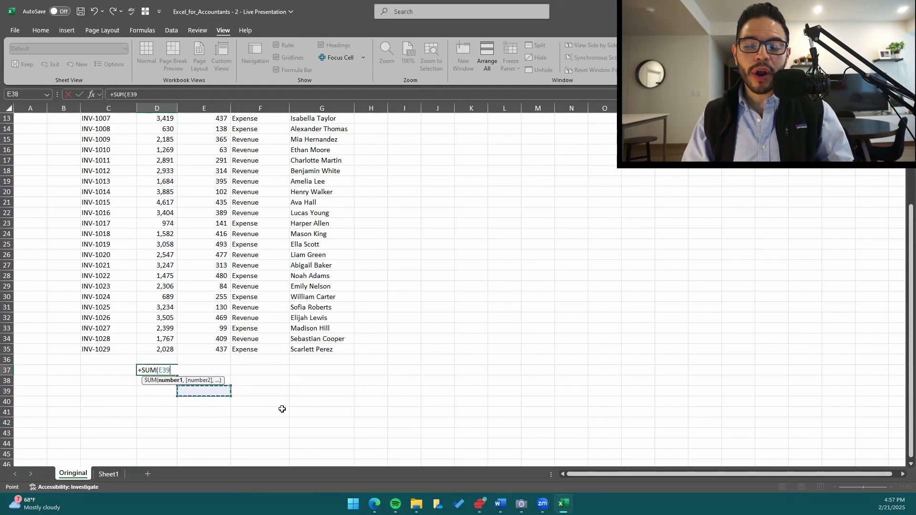
pyautogui.press('Up')
pyautogui.press('Left')
pyautogui.press('Up')
pyautogui.press('Left')
pyautogui.press('Up')
pyautogui.press('Right')
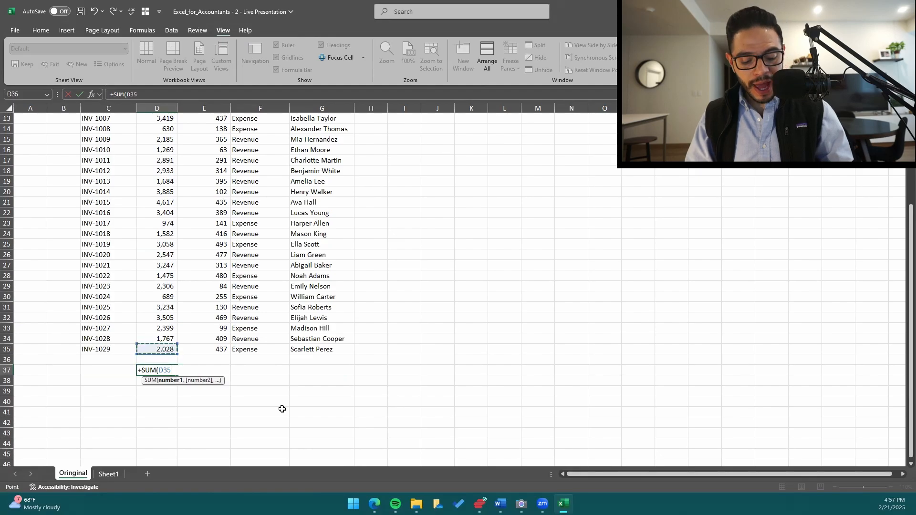
pyautogui.press('Down')
pyautogui.press('Up')
pyautogui.scroll(4, 265, 400)
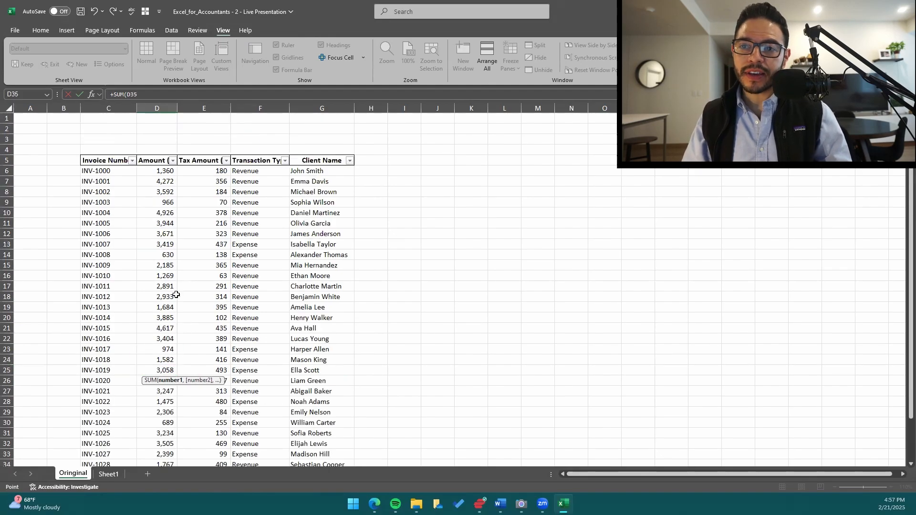
pyautogui.scroll(-1, 260, 368)
pyautogui.scroll(-2, 259, 368)
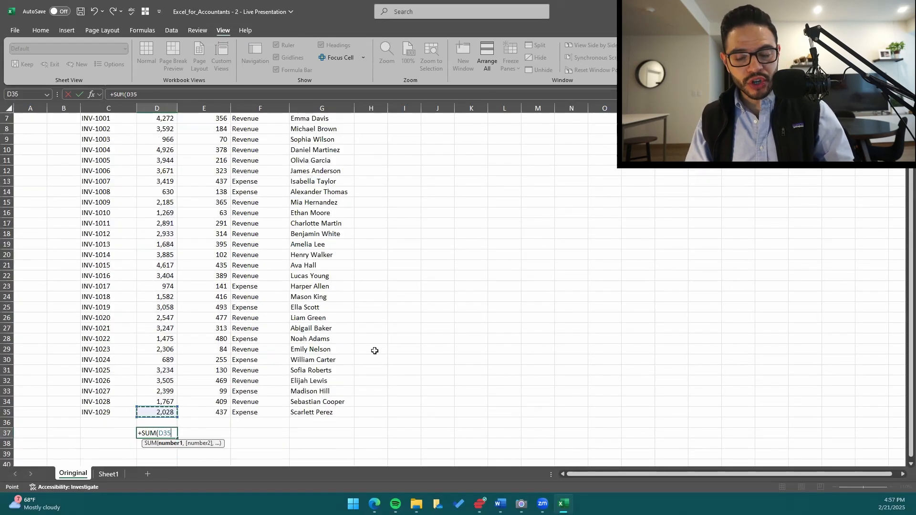
# Try extending the SUM range from D35 up to the header row and across adjacent columns, and discard the formula.
pyautogui.hotkey('ctrl', 'shift', 'Up')
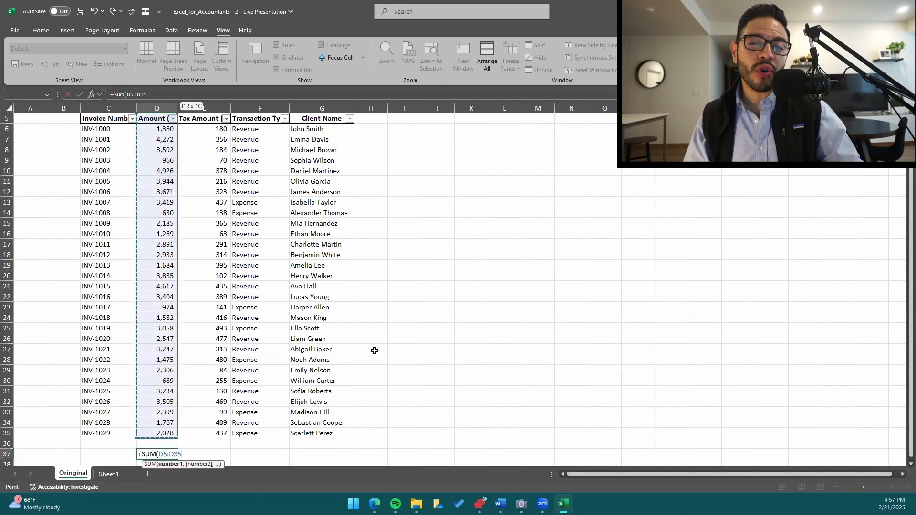
pyautogui.hotkey('shift', 'Right')
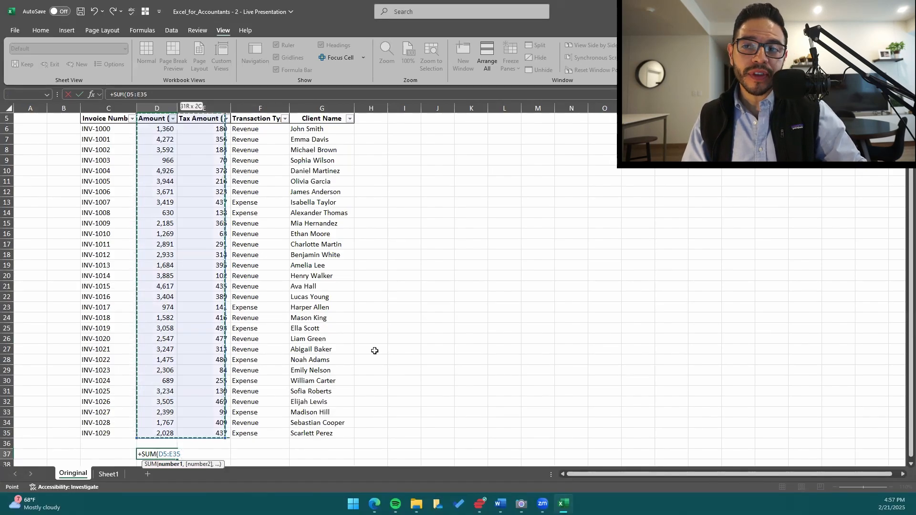
pyautogui.hotkey('ctrl', 'shift', 'Right')
pyautogui.hotkey('shift', 'Up')
pyautogui.hotkey('shift', 'Up')
pyautogui.hotkey('shift', 'Right')
pyautogui.hotkey('shift', 'Right')
pyautogui.hotkey('shift', 'Right')
pyautogui.hotkey('shift', 'Down')
pyautogui.hotkey('shift', 'Down')
pyautogui.hotkey('shift', 'Down')
pyautogui.hotkey('shift', 'Down')
pyautogui.hotkey('shift', 'Up')
pyautogui.hotkey('shift', 'Up')
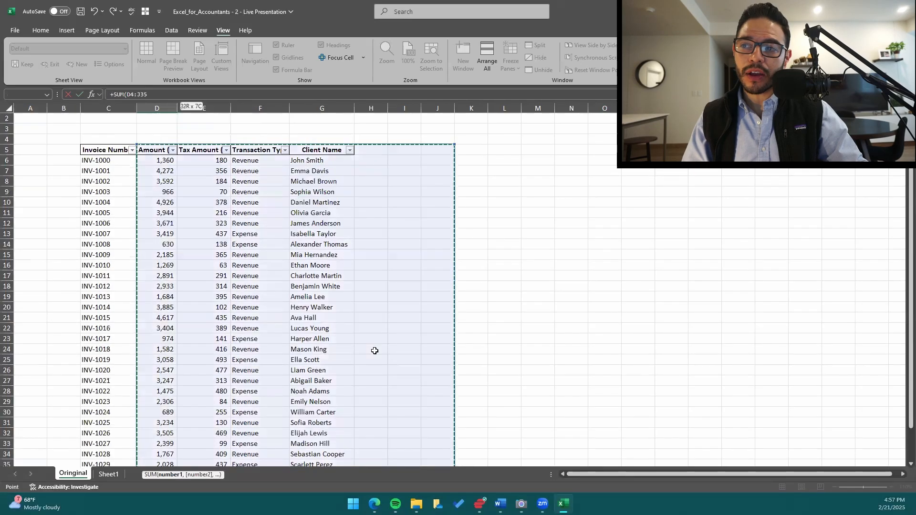
pyautogui.hotkey('shift', 'Left')
pyautogui.hotkey('shift', 'Left')
pyautogui.hotkey('shift', 'Up')
pyautogui.hotkey('shift', 'Right')
pyautogui.hotkey('shift', 'Right')
pyautogui.hotkey('shift', 'Down')
pyautogui.hotkey('shift', 'Left')
pyautogui.hotkey('shift', 'Left')
pyautogui.hotkey('shift', 'Left')
pyautogui.hotkey('shift', 'Left')
pyautogui.hotkey('shift', 'Left')
pyautogui.press('Escape')
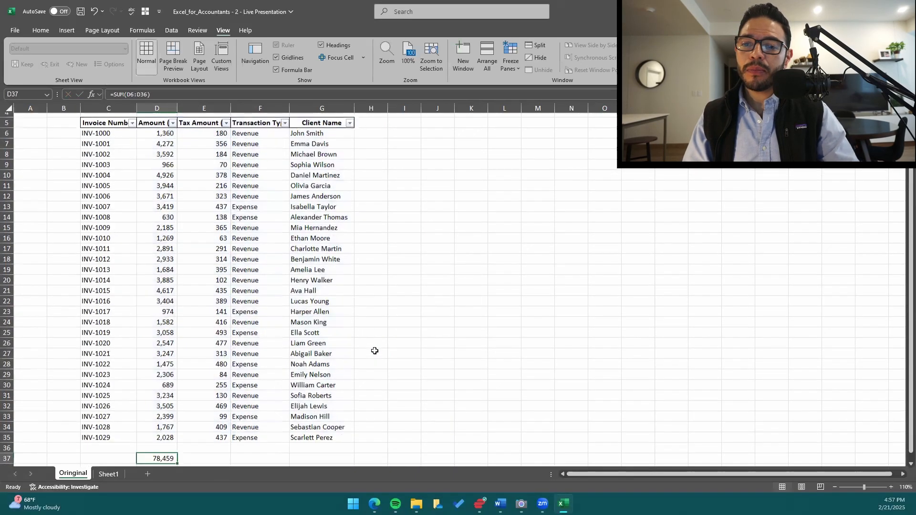
# Enter +SUM(D6:D35) in D37 to total the Amount ($) column without the header or the blank spacer row.
pyautogui.press('Down')
pyautogui.press('Up')
pyautogui.write('+sum')
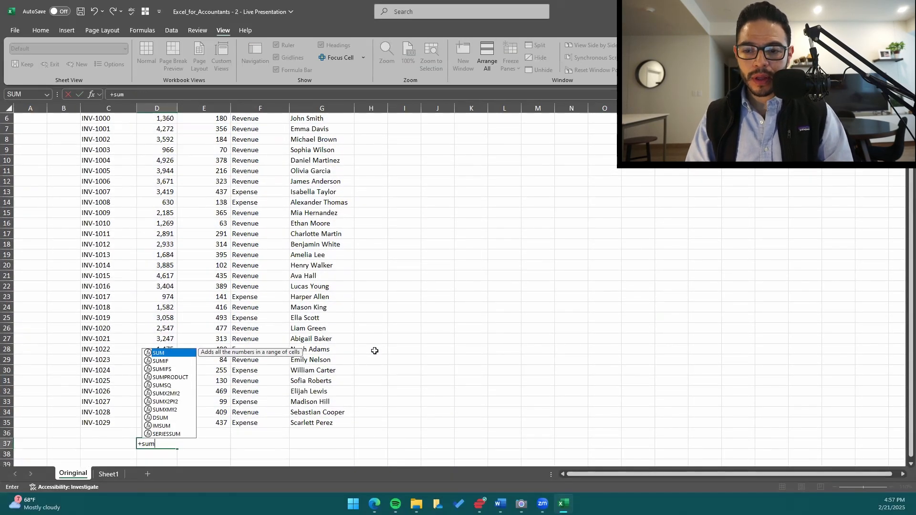
pyautogui.press('Tab')
pyautogui.press('Up')
pyautogui.press('Up')
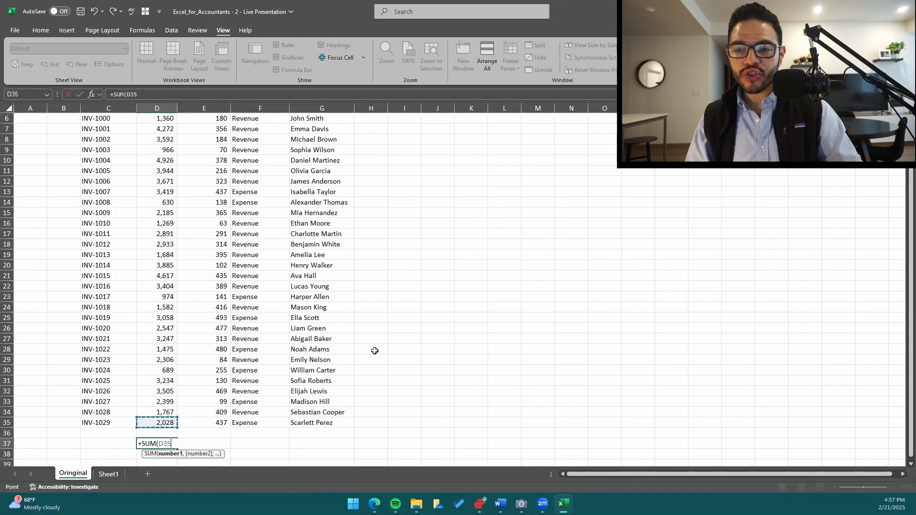
pyautogui.hotkey('ctrl', 'shift', 'Up')
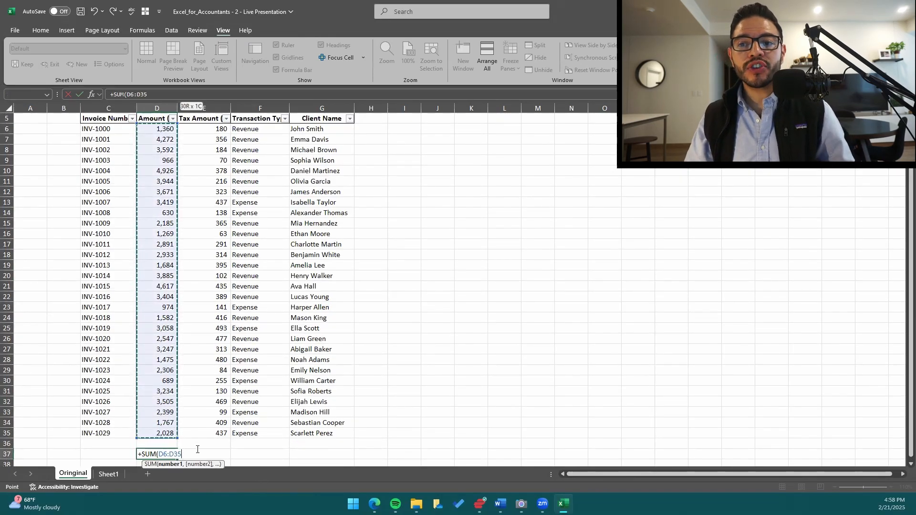
pyautogui.scroll(-2, 184, 262)
pyautogui.scroll(3, 181, 239)
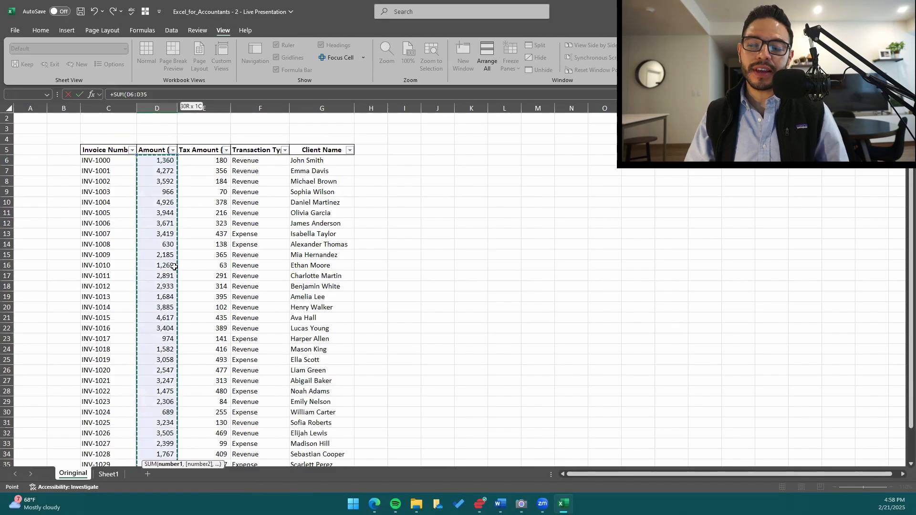
pyautogui.scroll(-2, 178, 267)
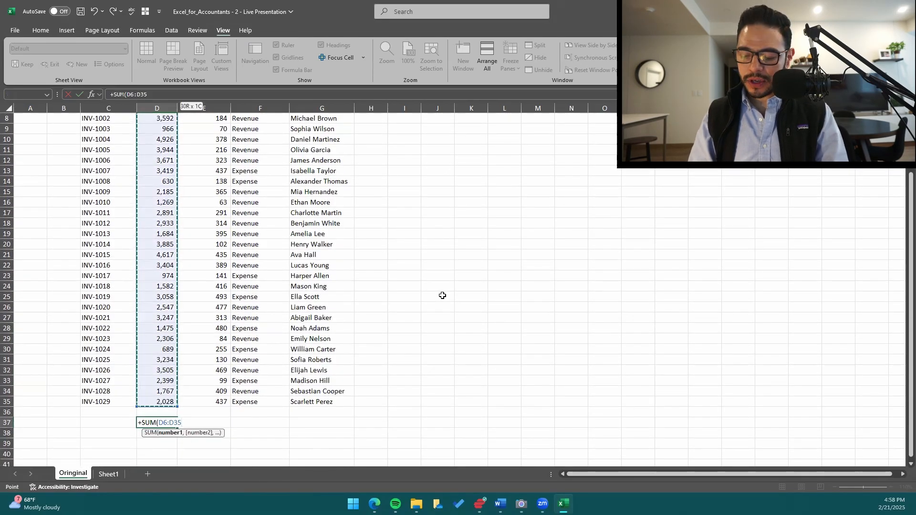
pyautogui.press('Return')
pyautogui.press('Up')
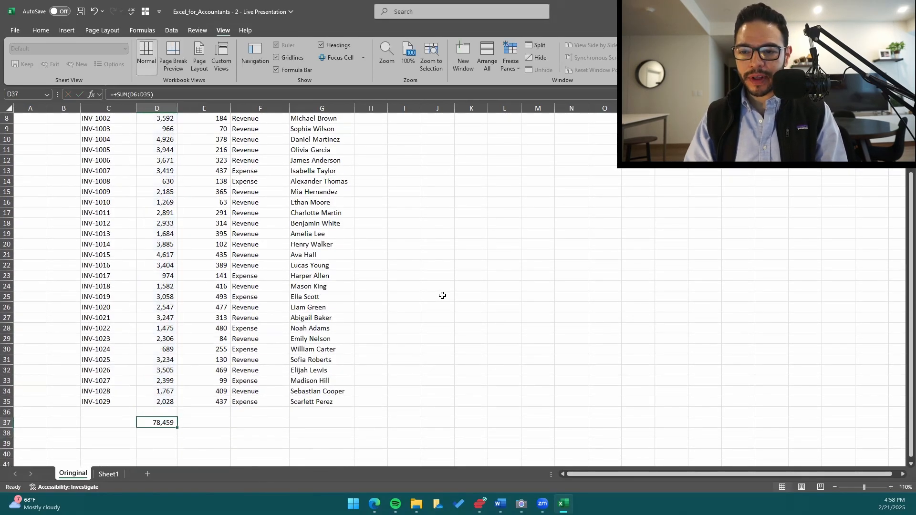
# Copy the Amount ($) total formula from D37 into E37 for the Tax Amount column.
pyautogui.hotkey('ctrl', 'c')
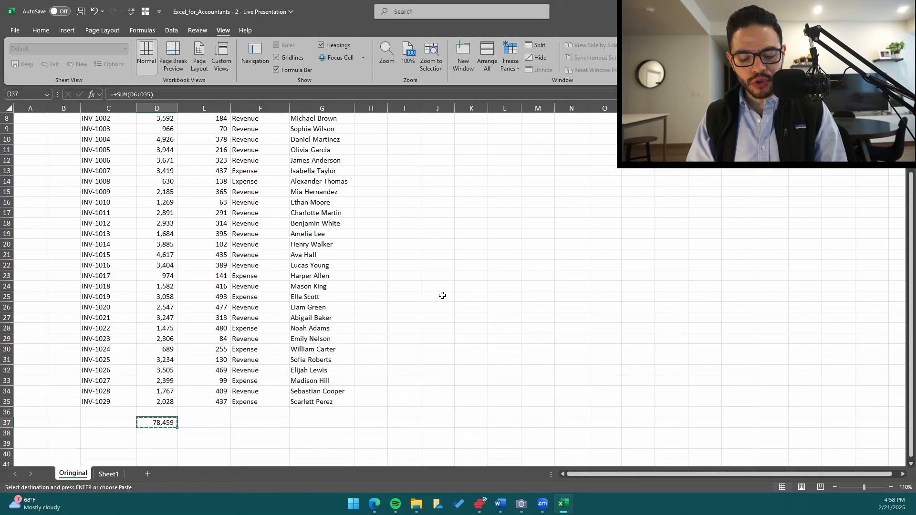
pyautogui.press('Right')
pyautogui.press('Return')
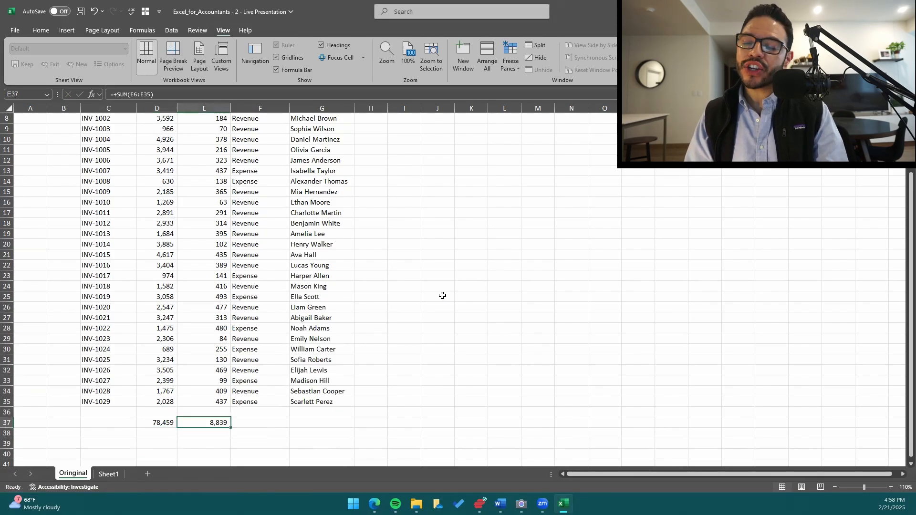
# Examine which ranges the total formulas in E37 and D37 reference, leaving both formulas unedited.
pyautogui.press('F2')
pyautogui.scroll(3, 253, 262)
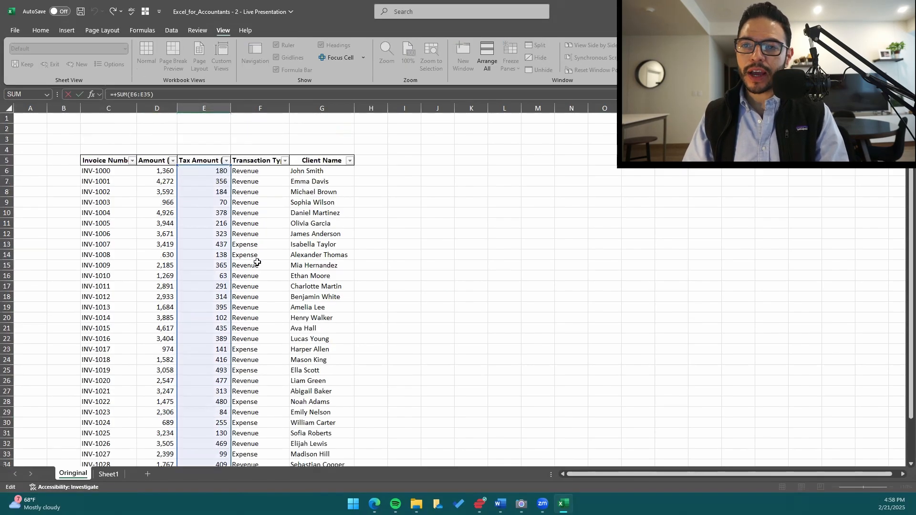
pyautogui.scroll(-5, 253, 267)
pyautogui.press('Escape')
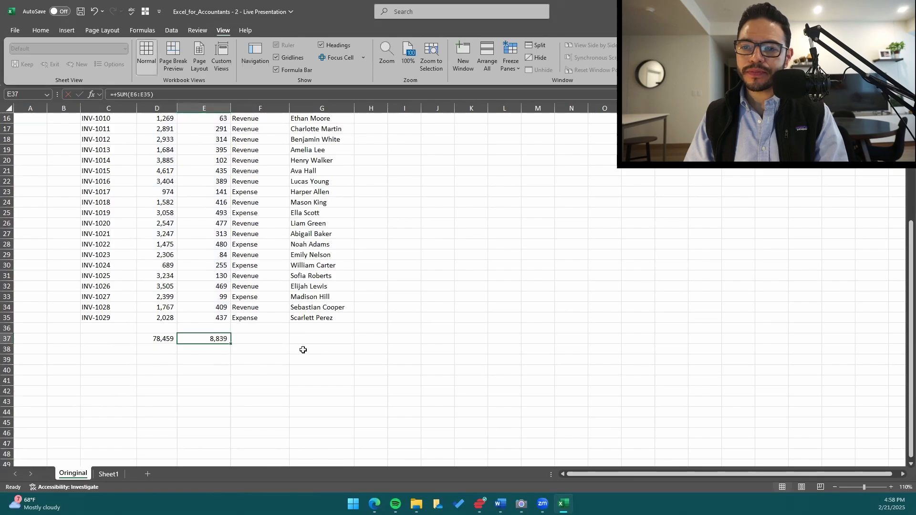
pyautogui.press('Left')
pyautogui.press('F2')
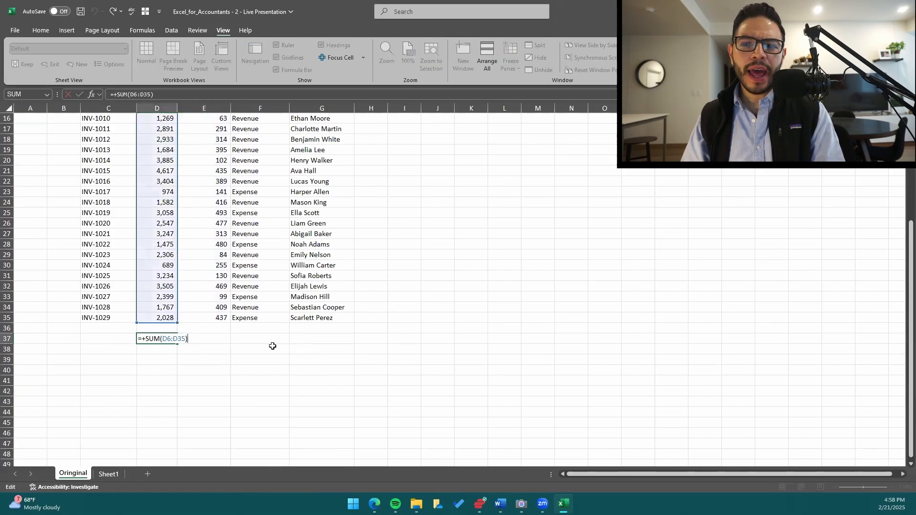
pyautogui.scroll(5, 272, 346)
pyautogui.scroll(-3, 176, 215)
pyautogui.press('Escape')
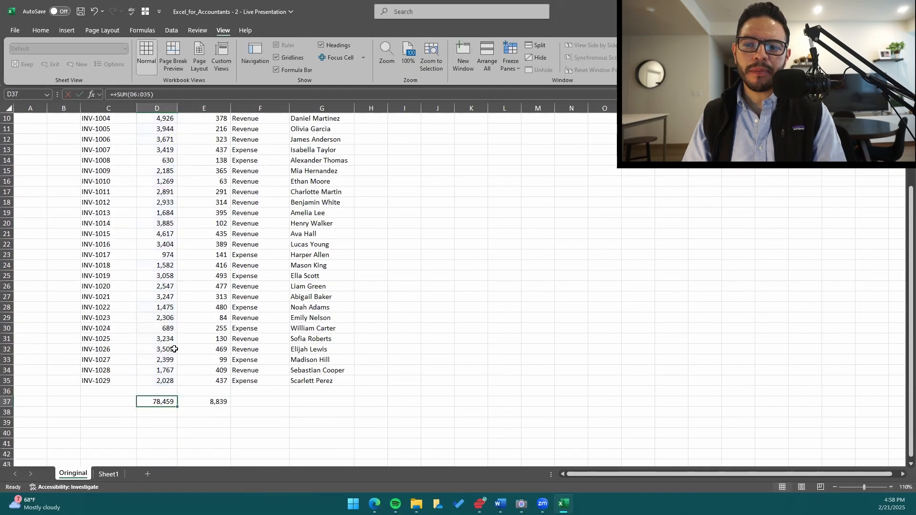
pyautogui.press('F2')
pyautogui.press('Escape')
pyautogui.press('F2')
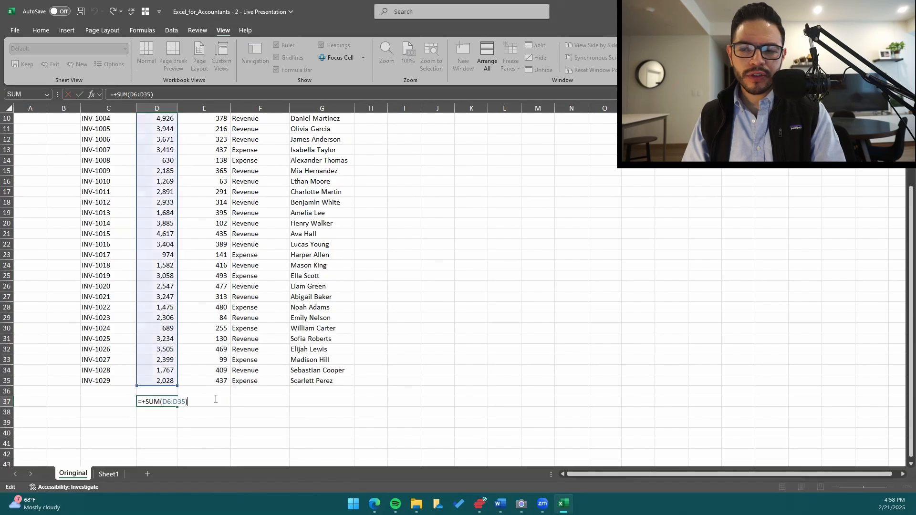
pyautogui.press('Escape')
pyautogui.press('Right')
pyautogui.press('F2')
pyautogui.press('Escape')
# Enter +SUM(E6:E35) in E37 to total the Tax Amount column without its header.
pyautogui.write('+')
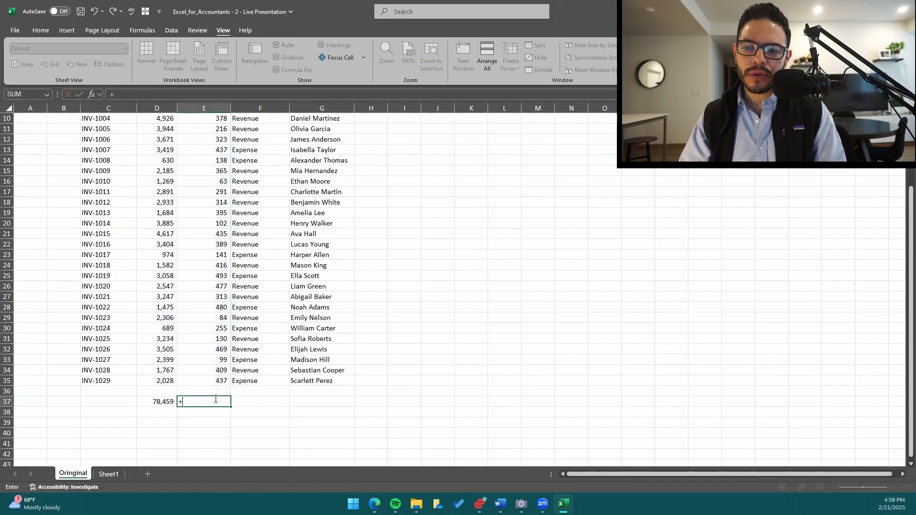
pyautogui.write('sum')
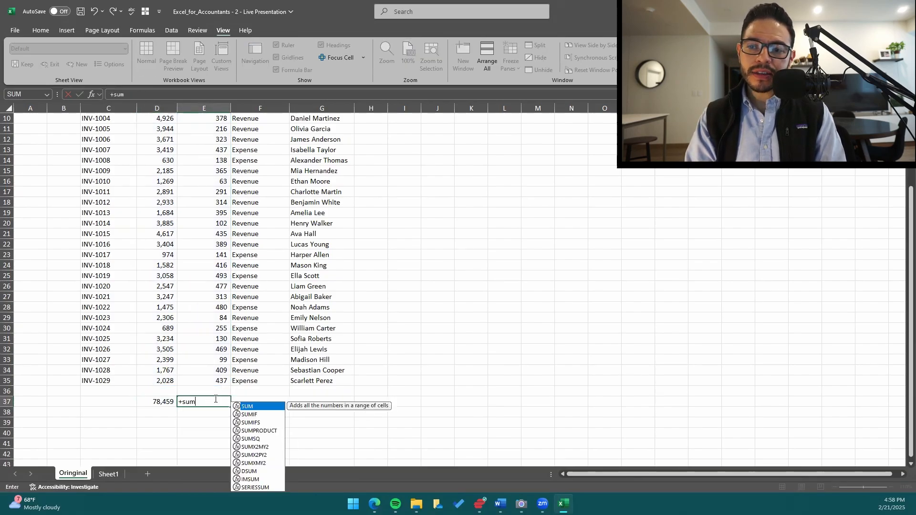
pyautogui.press('Tab')
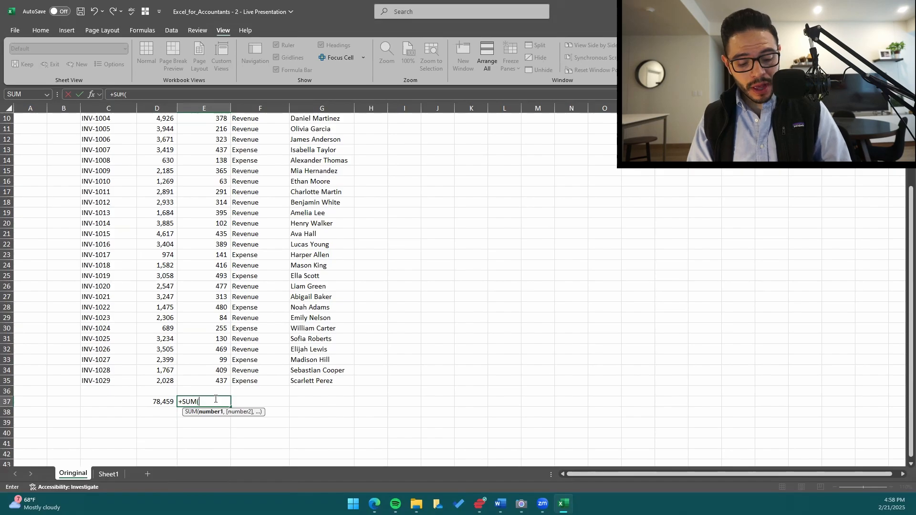
pyautogui.press('Up')
pyautogui.press('Up')
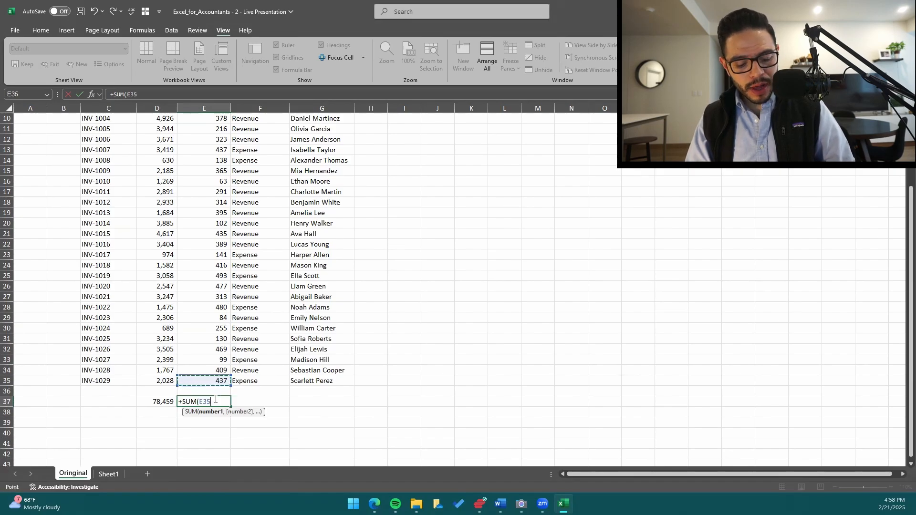
pyautogui.hotkey('ctrl', 'shift', 'Up')
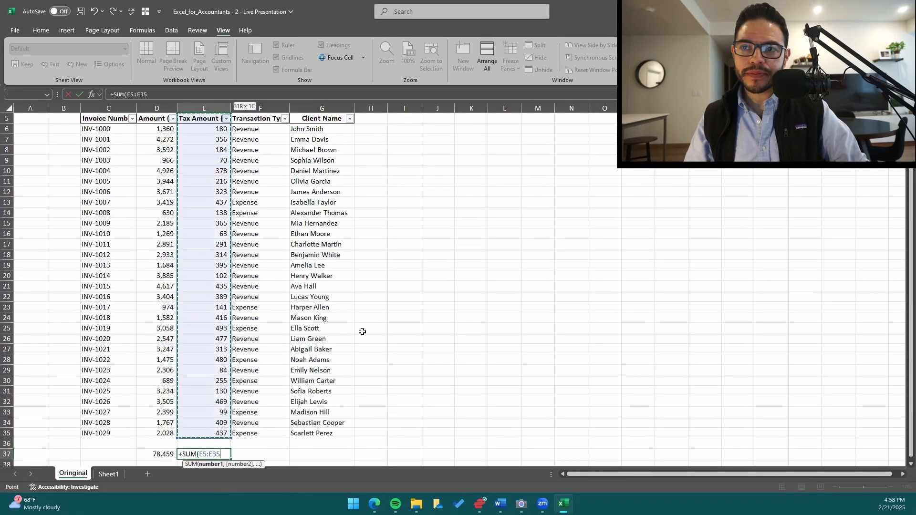
pyautogui.hotkey('shift', 'Down')
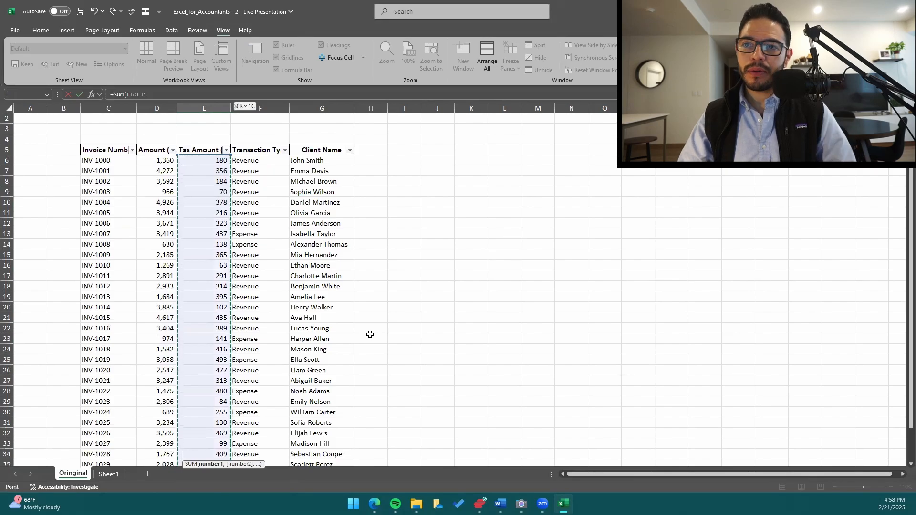
pyautogui.scroll(-4, 352, 348)
pyautogui.hotkey('ctrl', 'Return')
# Apply a top and double bottom border to the totals in D37:E37.
pyautogui.hotkey('shift', 'Left')
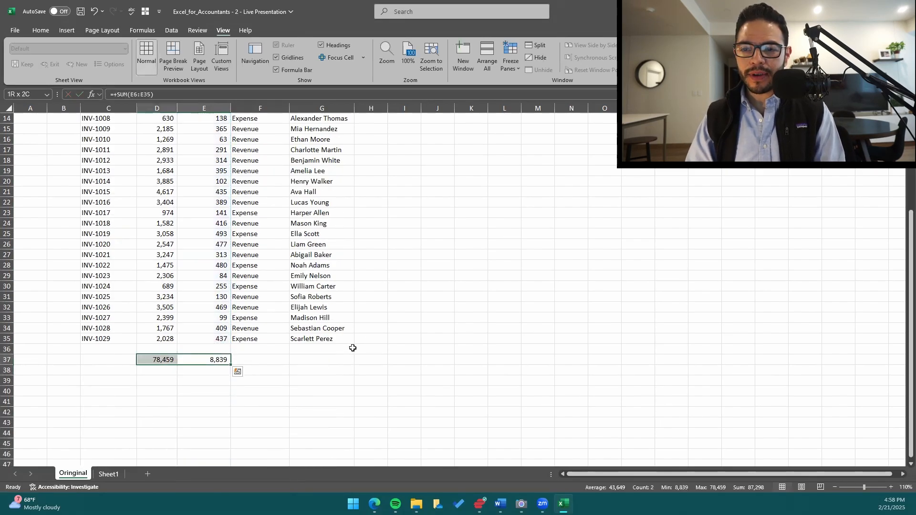
pyautogui.hotkey('alt', 'h')
pyautogui.press('b')
pyautogui.press('u')
pyautogui.press('Down')
pyautogui.press('Up')
pyautogui.press('Left')
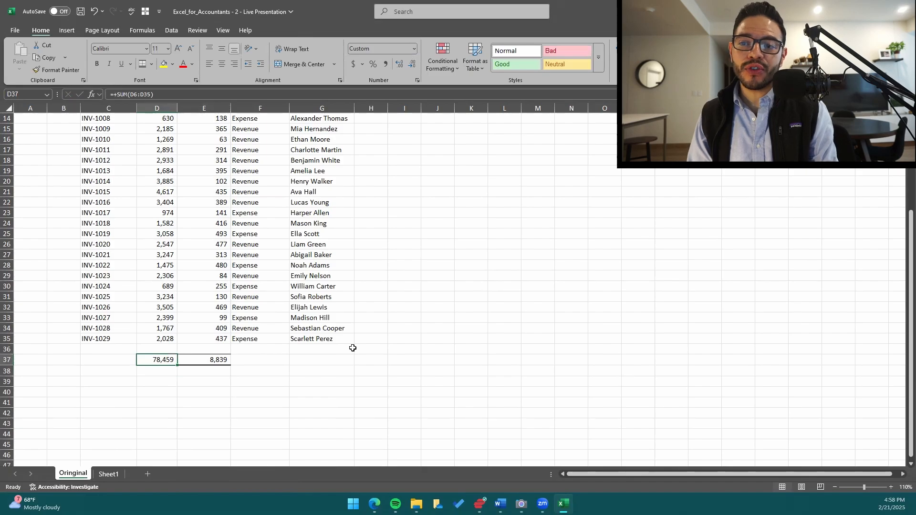
pyautogui.press('Down')
pyautogui.press('Up')
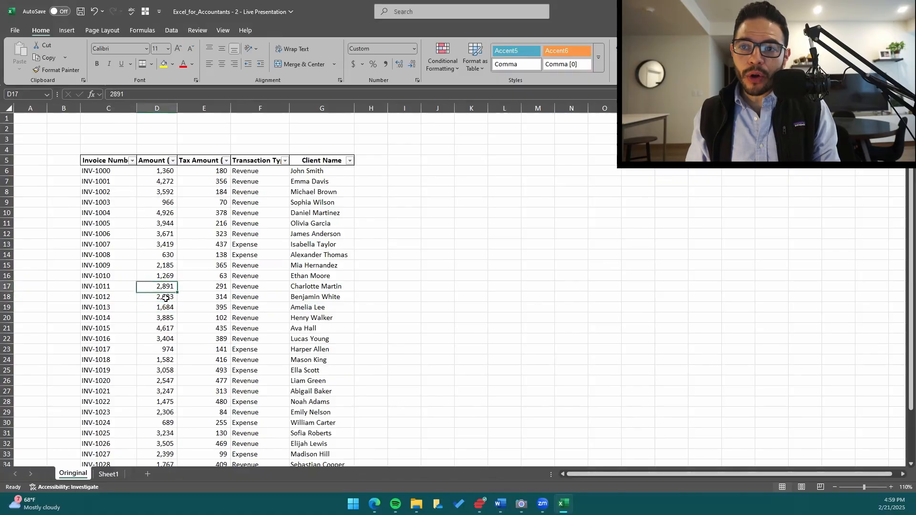
# Remove the filter buttons from the invoice table's header row.
pyautogui.click(166, 297)
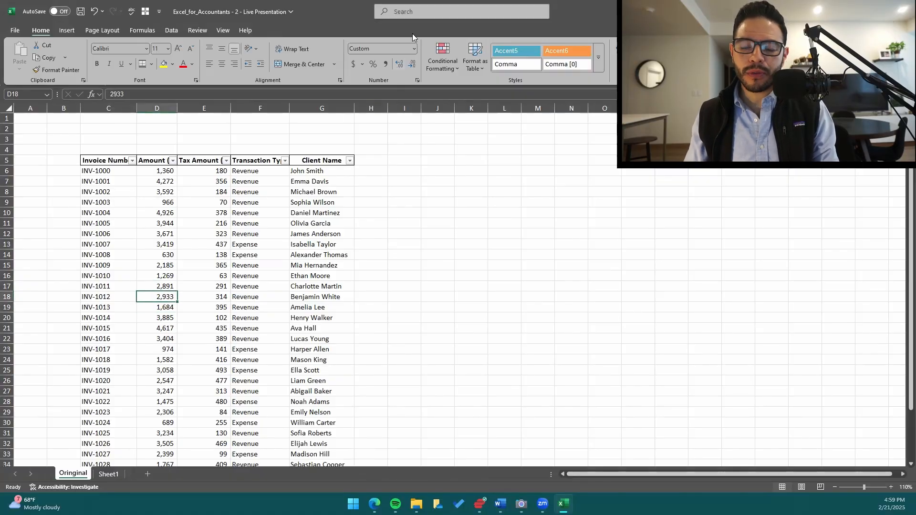
pyautogui.click(171, 30)
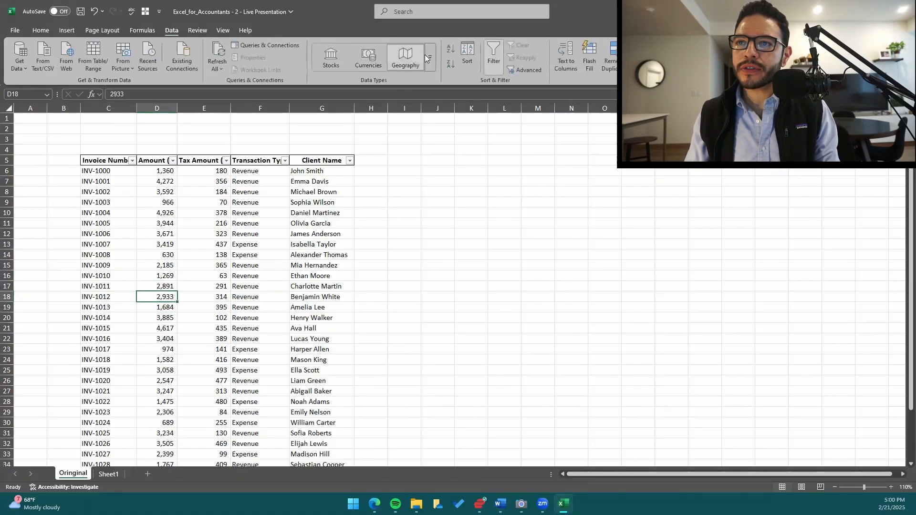
pyautogui.click(494, 56)
# Set the worksheet zoom to a custom 120%.
pyautogui.click(210, 201)
pyautogui.scroll(-2, 198, 217)
pyautogui.press('alt')
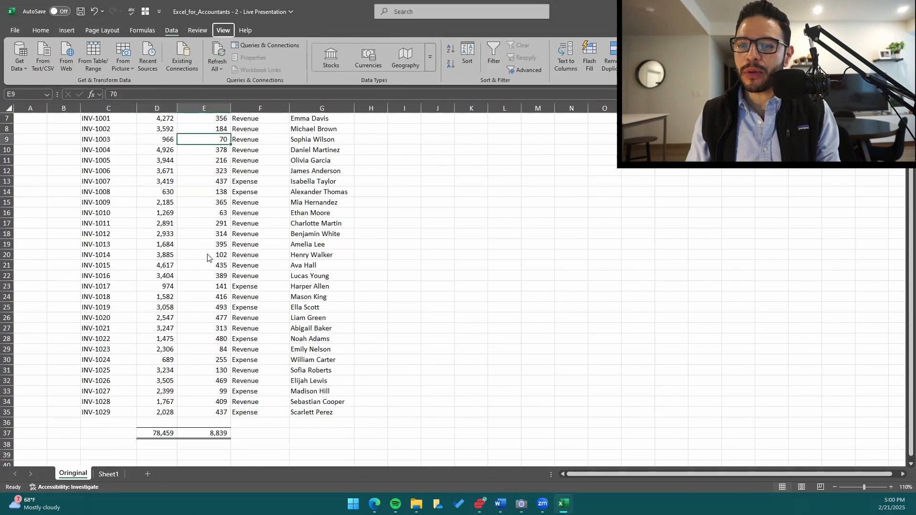
pyautogui.write('wq120')
pyautogui.press('Return')
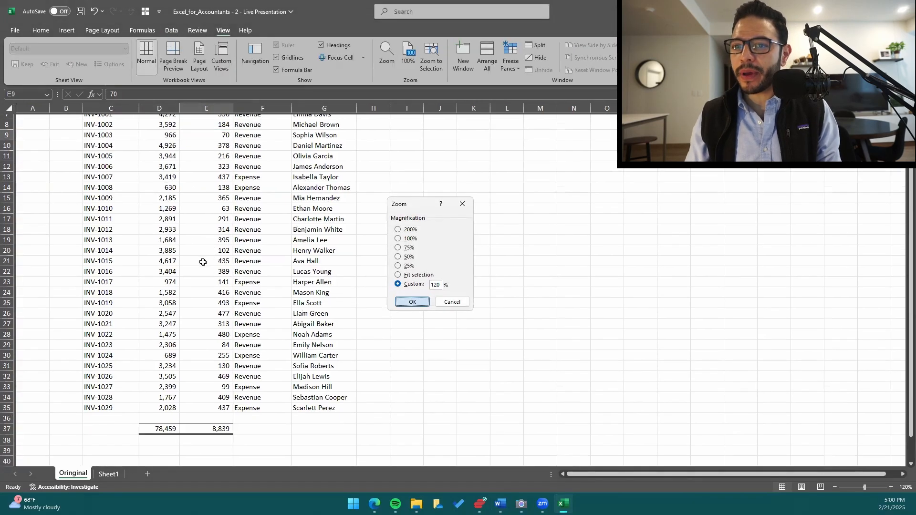
# Examine which cells the Amount ($) total formula in D37 references, leaving the formula unedited.
pyautogui.scroll(3, 204, 271)
pyautogui.scroll(-3, 166, 221)
pyautogui.scroll(-2, 166, 221)
pyautogui.click(181, 359)
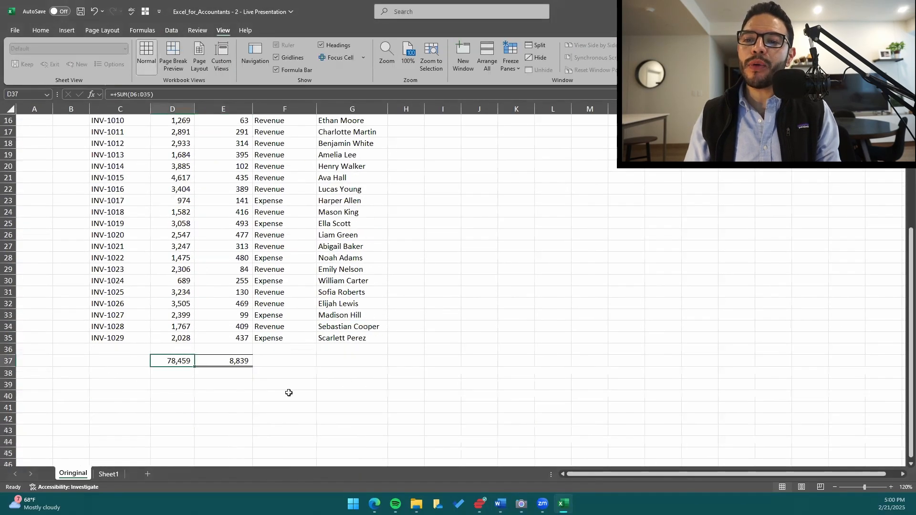
pyautogui.press('F2')
pyautogui.scroll(4, 379, 379)
pyautogui.scroll(2, 374, 375)
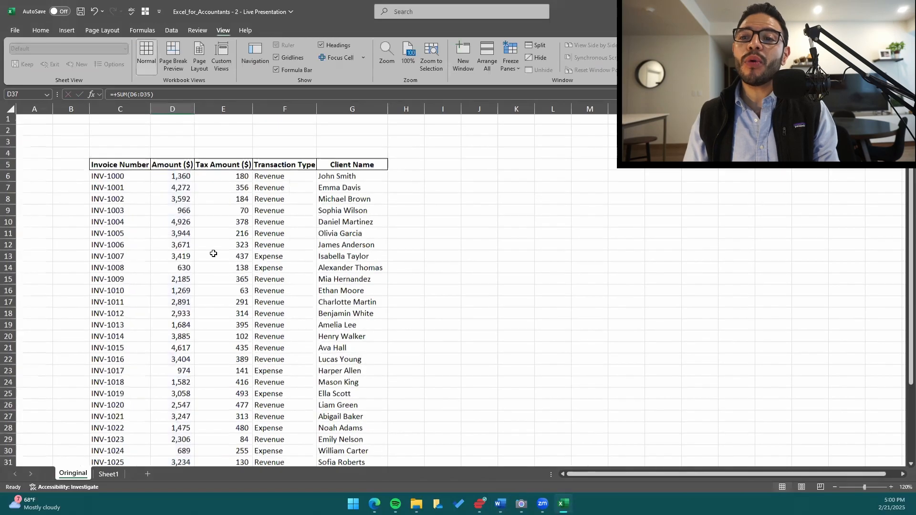
pyautogui.press('Escape')
# Autofit the widths of columns D through G so the Amount, Tax Amount, Transaction Type and Client Name contents fit.
pyautogui.doubleClick(195, 109)
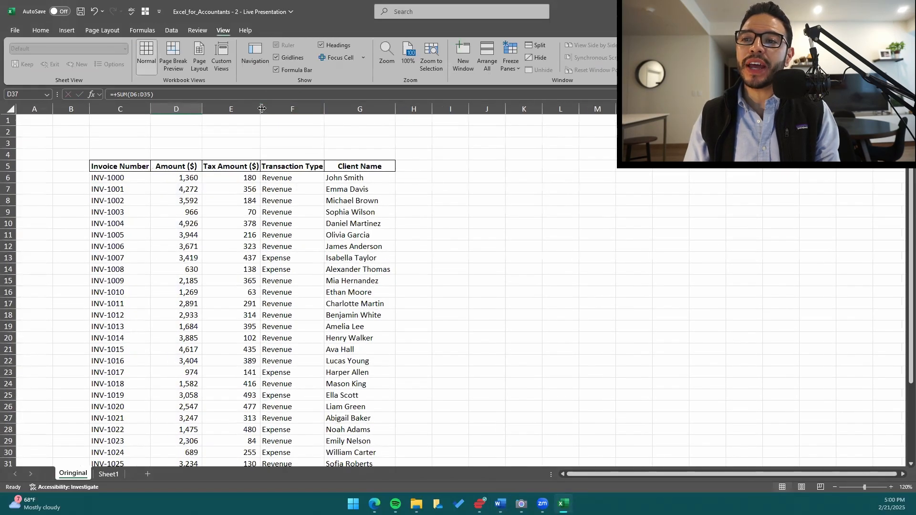
pyautogui.doubleClick(262, 108)
pyautogui.doubleClick(337, 110)
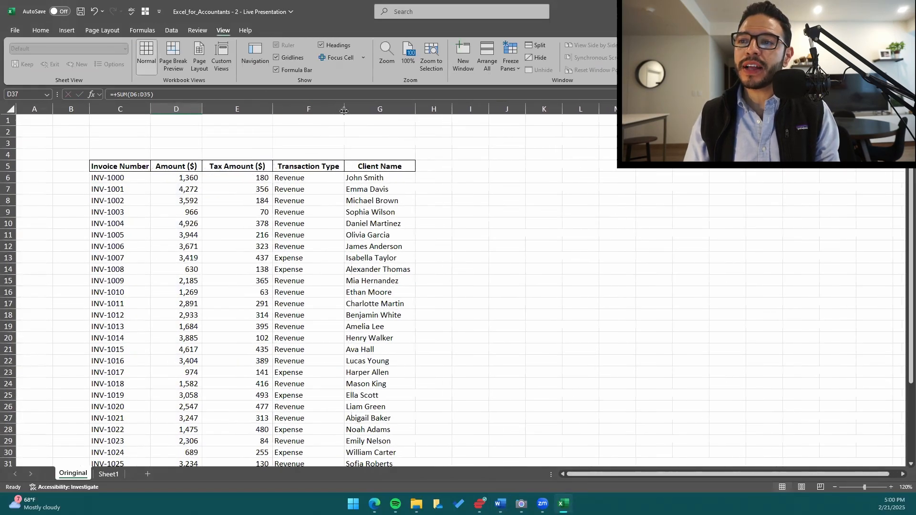
pyautogui.doubleClick(416, 109)
# Increase the worksheet zoom to 140%.
pyautogui.click(307, 179)
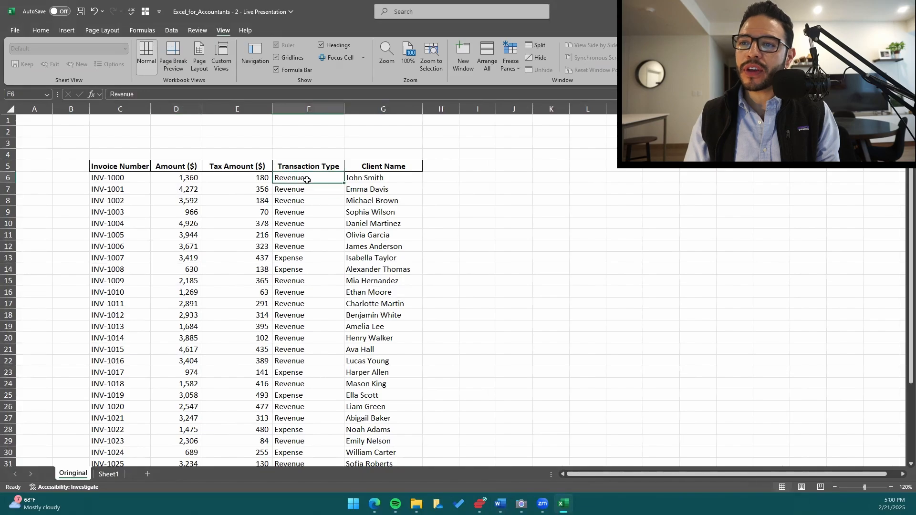
pyautogui.click(892, 487)
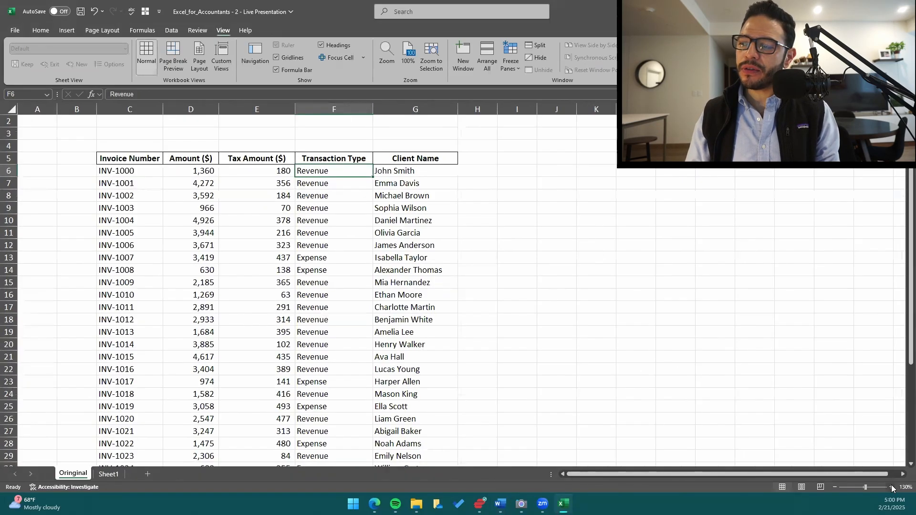
pyautogui.scroll(1, 201, 193)
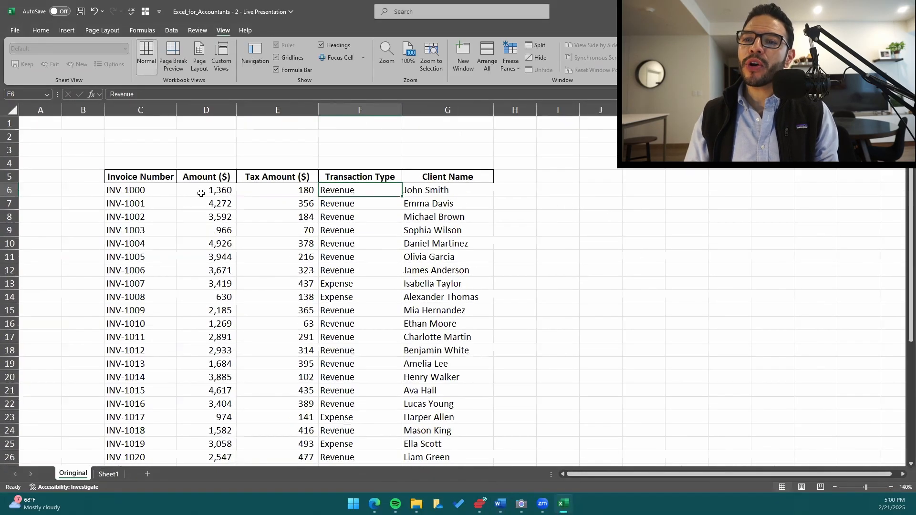
# Examine the Amount ($) and Tax Amount ($) columns down through the spacer row to the totals in D37:E37.
pyautogui.click(279, 193)
pyautogui.click(219, 244)
pyautogui.hotkey('ctrl', 'Down')
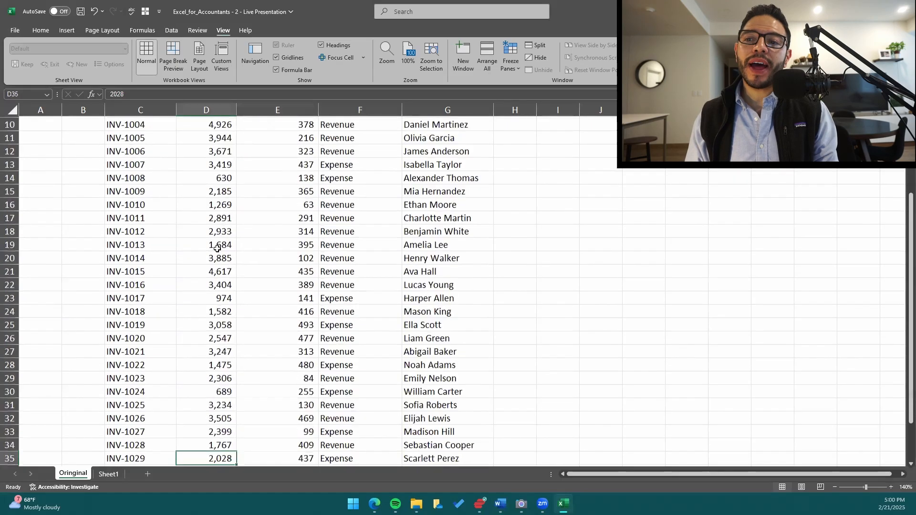
pyautogui.press('Down')
pyautogui.press('Down')
pyautogui.press('Right')
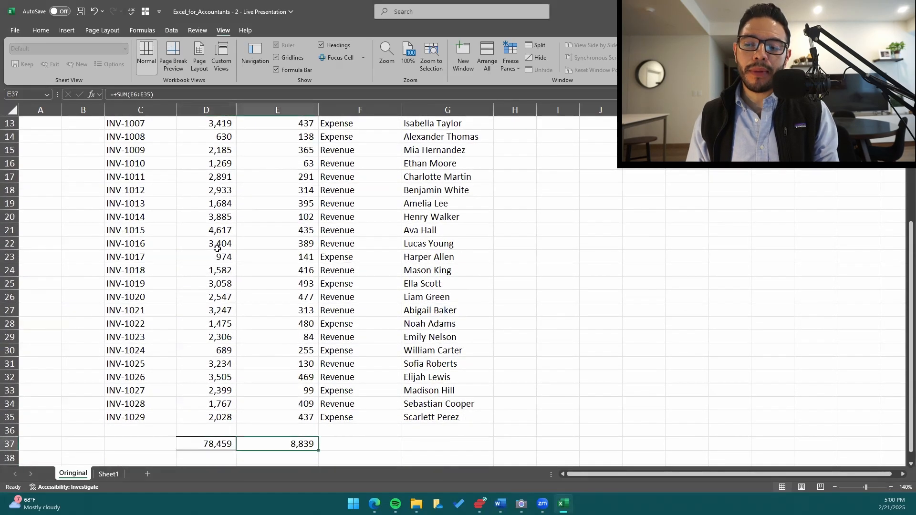
pyautogui.press('Up')
pyautogui.press('Up')
pyautogui.hotkey('ctrl', 'Up')
pyautogui.press('Down')
pyautogui.hotkey('ctrl', 'Down')
pyautogui.press('Down')
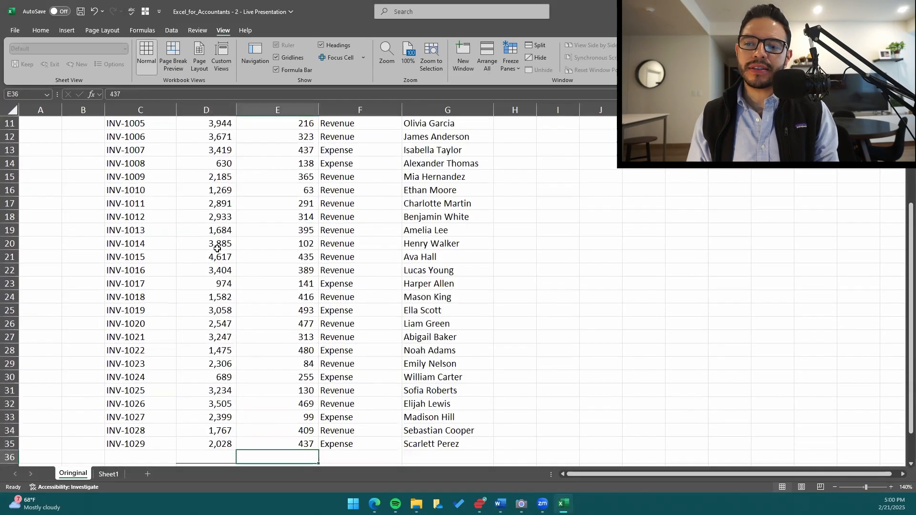
pyautogui.press('Down')
pyautogui.press('Left')
pyautogui.press('Down')
pyautogui.press('Down')
pyautogui.press('Up')
pyautogui.press('Up')
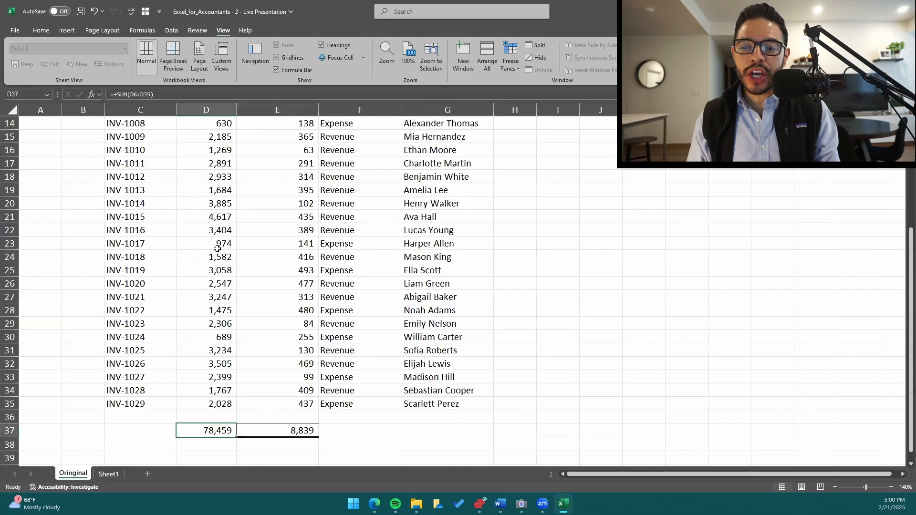
pyautogui.press('F2')
pyautogui.hotkey('shift', 'Home')
pyautogui.write('+a')
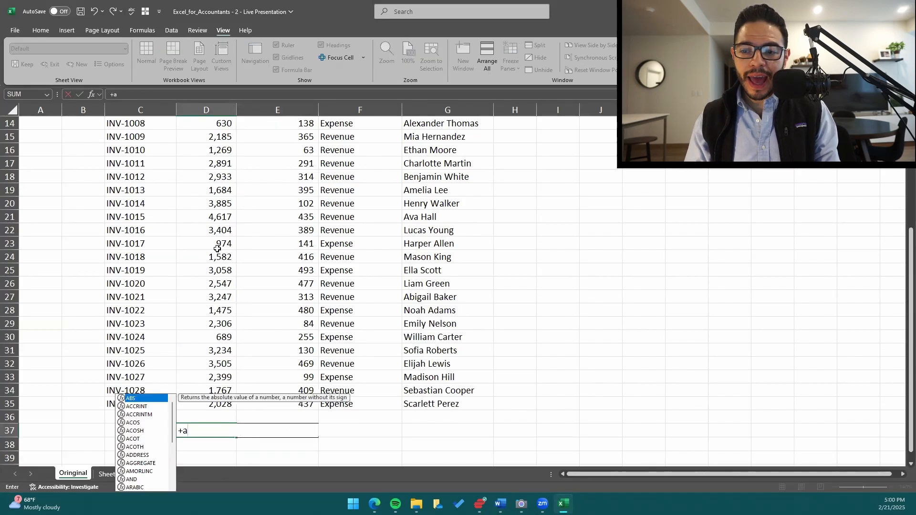
pyautogui.write('ver')
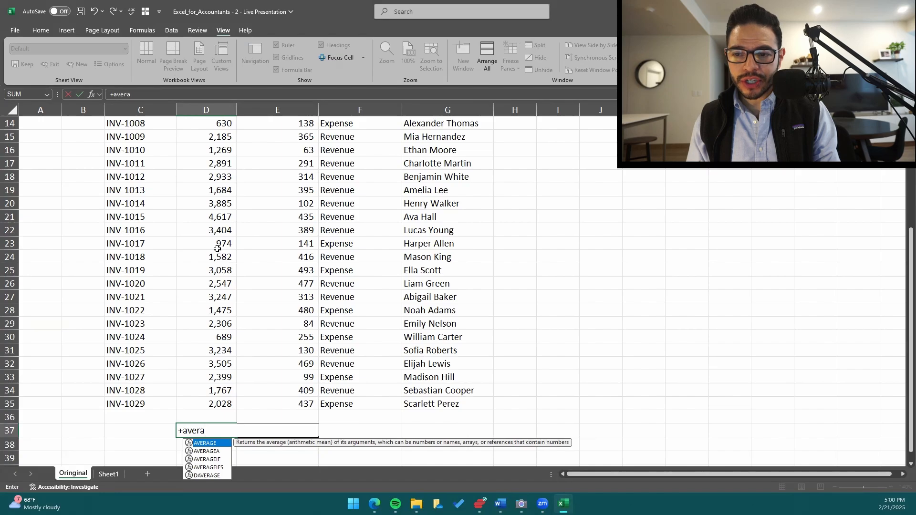
pyautogui.write('a')
pyautogui.press('Tab')
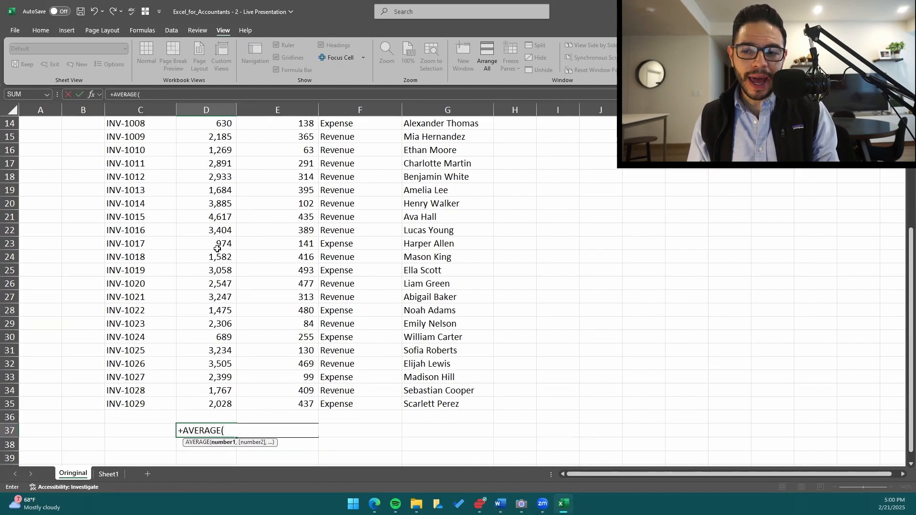
pyautogui.press('Escape')
# Start an AVERAGE formula in D37 in place of the Amount ($) total.
pyautogui.write('+')
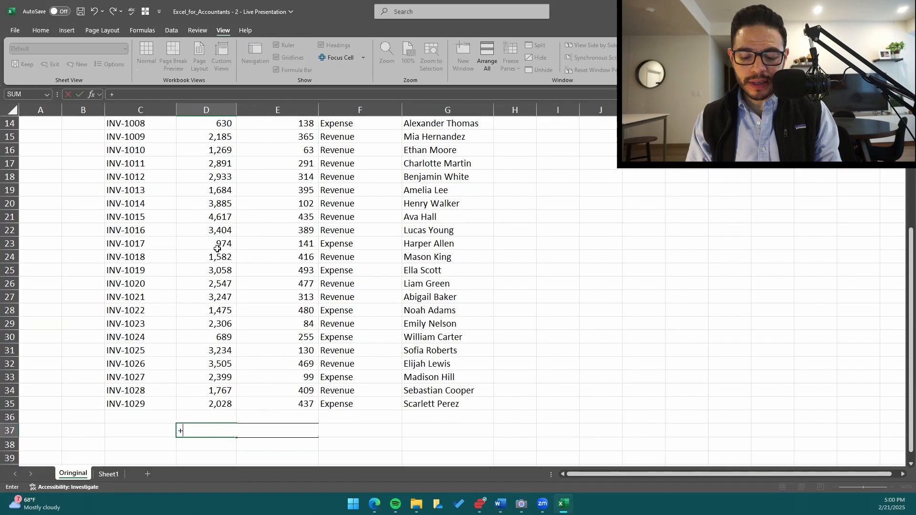
pyautogui.write('aver')
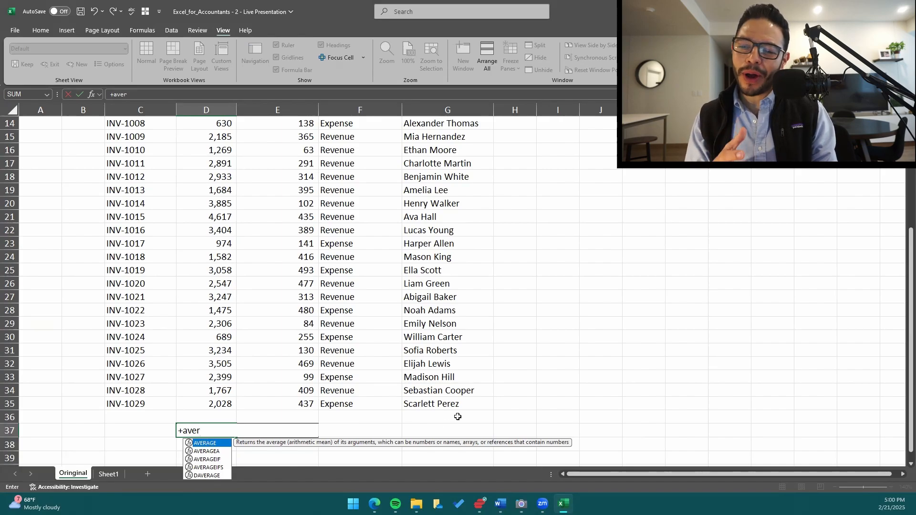
pyautogui.press('Tab')
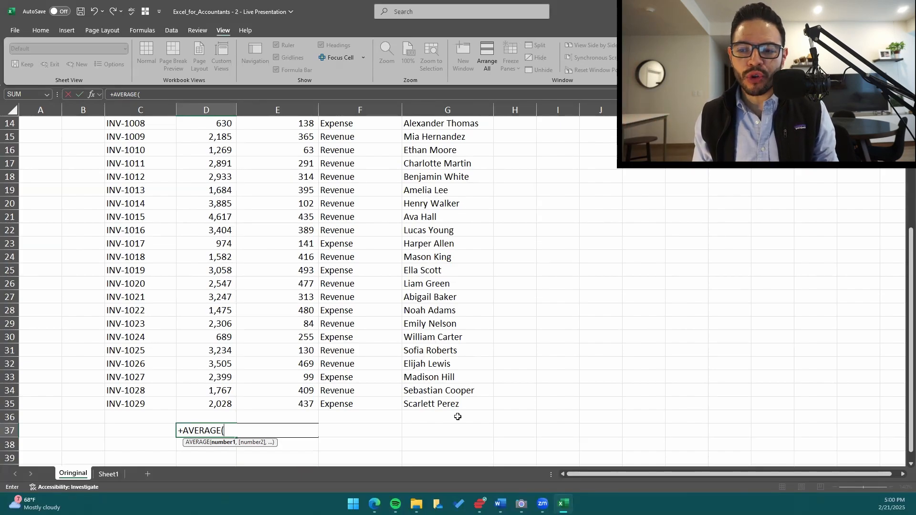
# Try moving the AVERAGE formula's cell reference around the table, up to A1 and back down to C35.
pyautogui.press('Up')
pyautogui.press('Right')
pyautogui.press('Right')
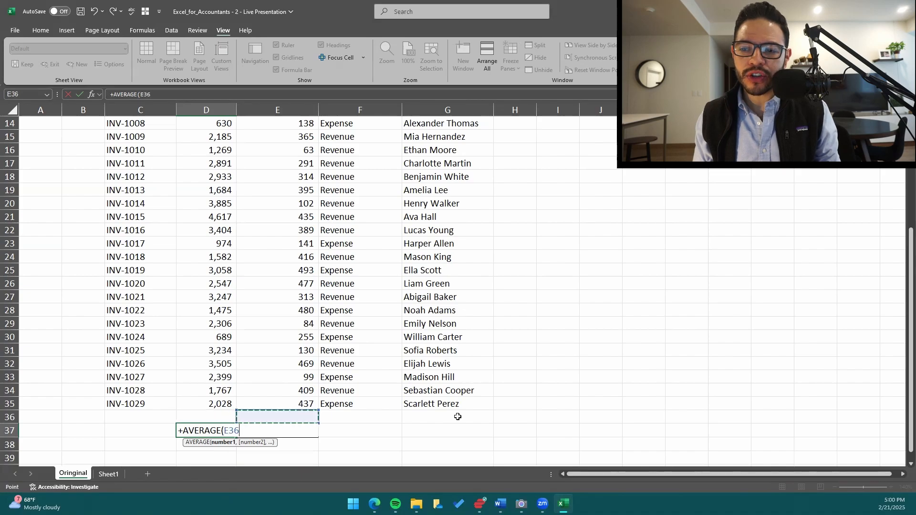
pyautogui.press('Up')
pyautogui.press('Up')
pyautogui.press('Left')
pyautogui.press('Left')
pyautogui.press('Left')
pyautogui.press('Left')
pyautogui.press('Up')
pyautogui.press('Up')
pyautogui.press('Up')
pyautogui.press('Up')
pyautogui.press('Right')
pyautogui.press('Right')
pyautogui.hotkey('ctrl', 'Up')
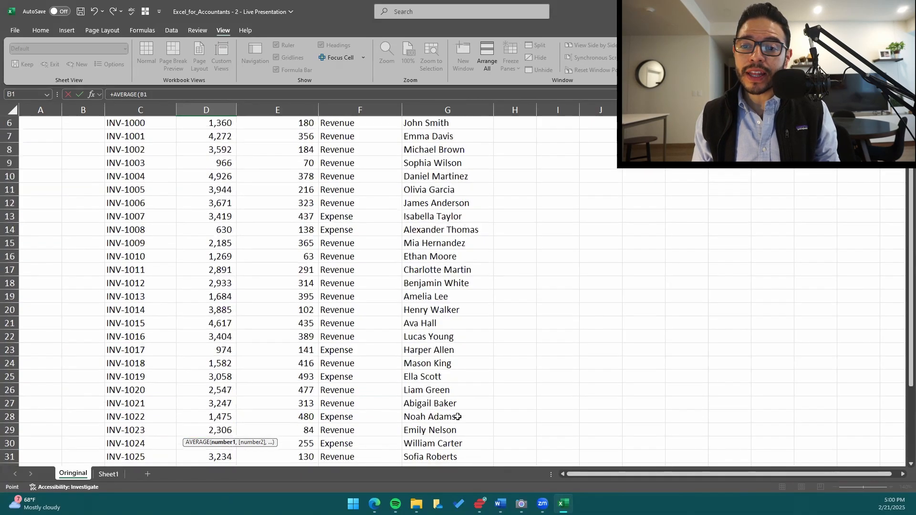
pyautogui.hotkey('ctrl', 'Up')
pyautogui.hotkey('ctrl', 'Left')
pyautogui.hotkey('ctrl', 'Right')
pyautogui.hotkey('ctrl', 'Left')
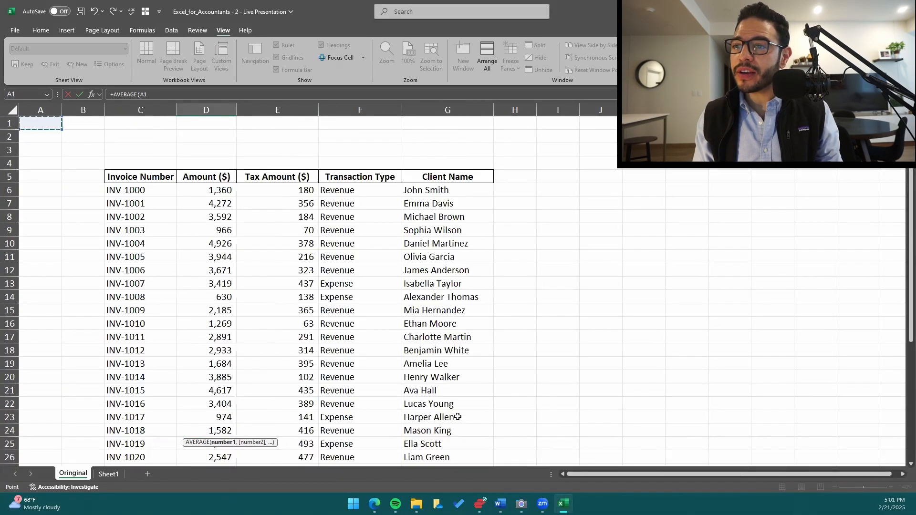
pyautogui.press('Down')
pyautogui.press('Right')
pyautogui.press('Right')
pyautogui.press('Down')
pyautogui.press('Down')
pyautogui.press('Down')
pyautogui.press('Down')
pyautogui.press('Right')
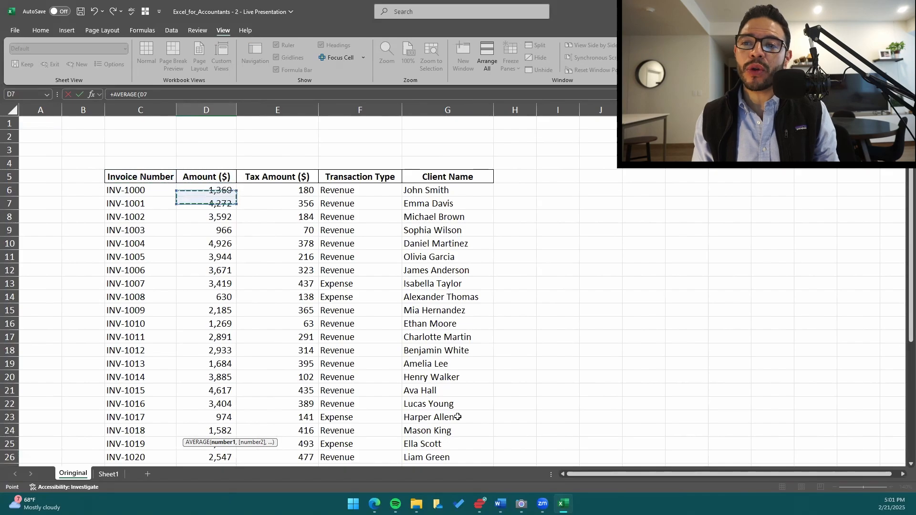
pyautogui.press('Down')
pyautogui.press('Left')
pyautogui.press('Down')
pyautogui.press('Down')
pyautogui.press('Down')
pyautogui.press('Down')
pyautogui.press('Down')
pyautogui.press('Down')
pyautogui.press('Down')
pyautogui.press('Down')
pyautogui.press('Down')
pyautogui.press('Down')
pyautogui.press('Down')
pyautogui.press('Down')
pyautogui.press('Down')
pyautogui.press('Down')
pyautogui.press('Down')
pyautogui.press('Down')
pyautogui.press('Down')
pyautogui.press('Down')
pyautogui.press('Down')
pyautogui.press('Down')
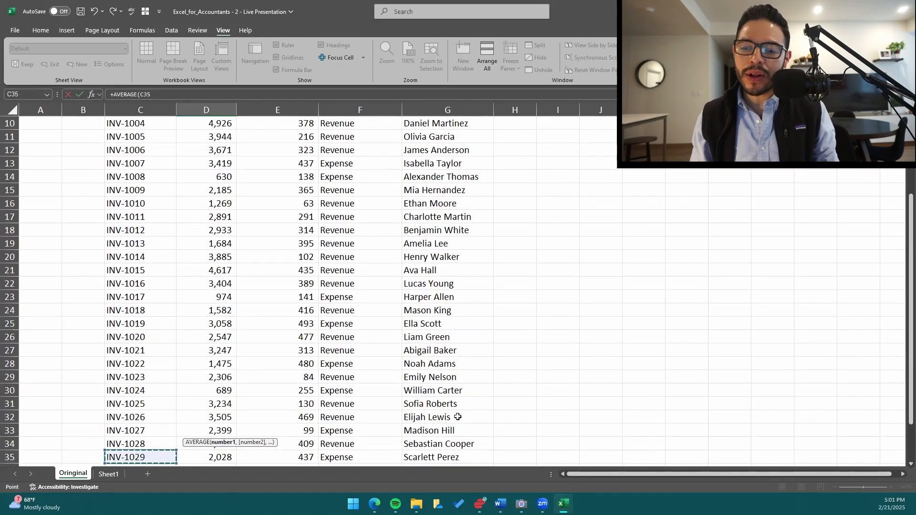
# Reference D35 in the AVERAGE formula and extend the range up through the Amount ($) header to D5:D35.
pyautogui.scroll(-2, 458, 417)
pyautogui.press('Right')
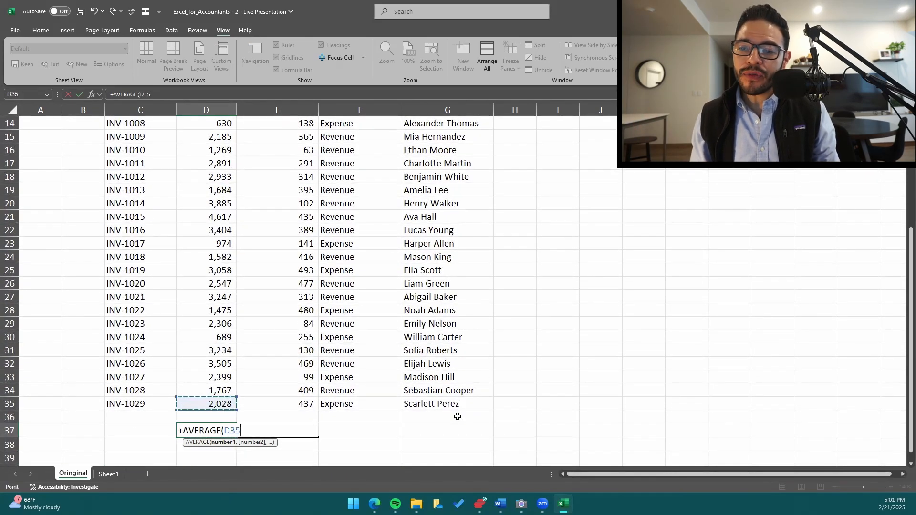
pyautogui.hotkey('ctrl', 'shift', 'Up')
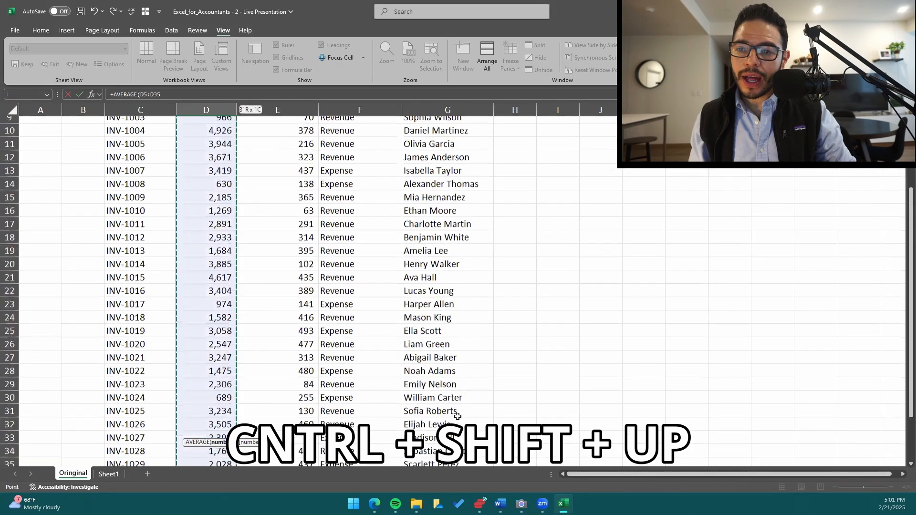
pyautogui.scroll(-2, 276, 329)
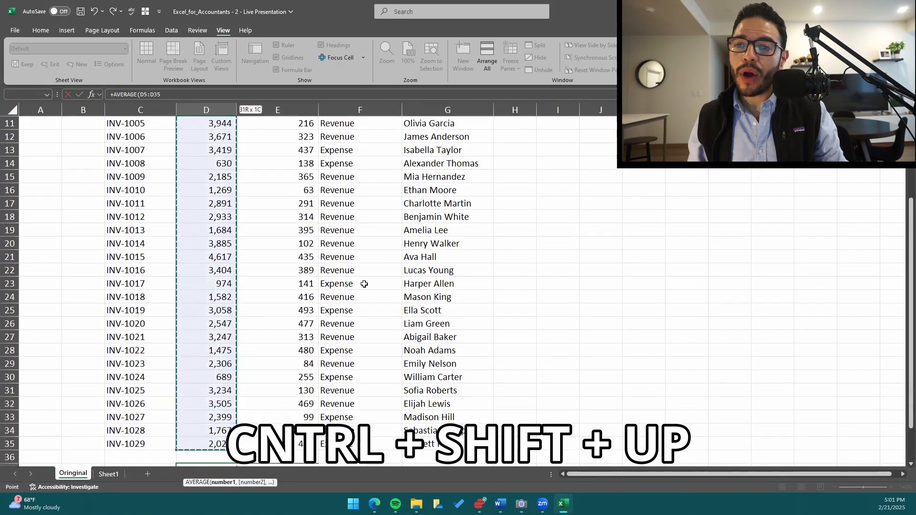
pyautogui.scroll(-1, 285, 347)
pyautogui.scroll(1, 285, 347)
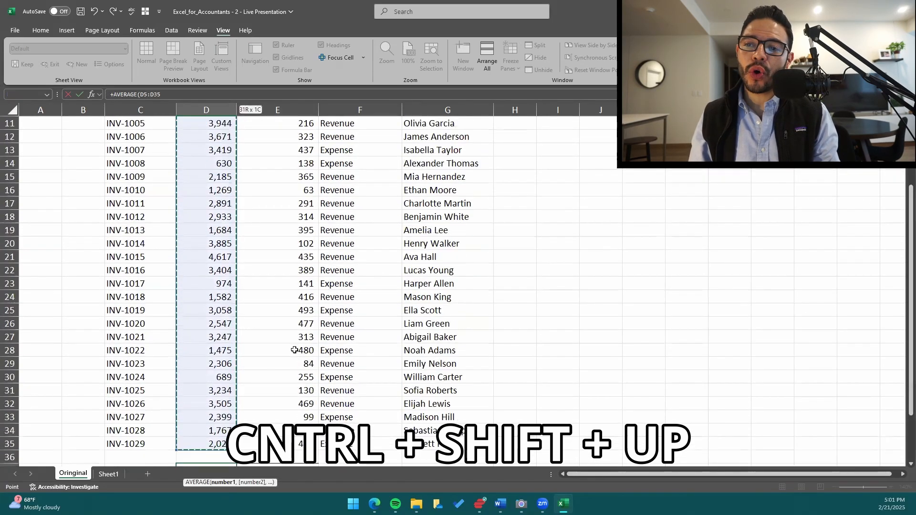
# Set the AVERAGE formula's range in D37 to D6:D35, leaving out the Amount ($) header.
pyautogui.click(220, 443)
pyautogui.scroll(-3, 358, 400)
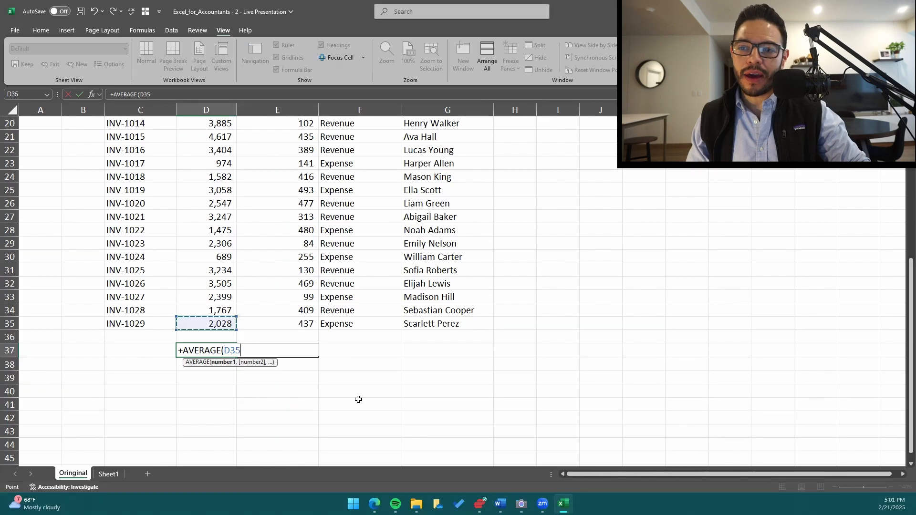
pyautogui.hotkey('ctrl', 'shift', 'Up')
pyautogui.scroll(1, 225, 194)
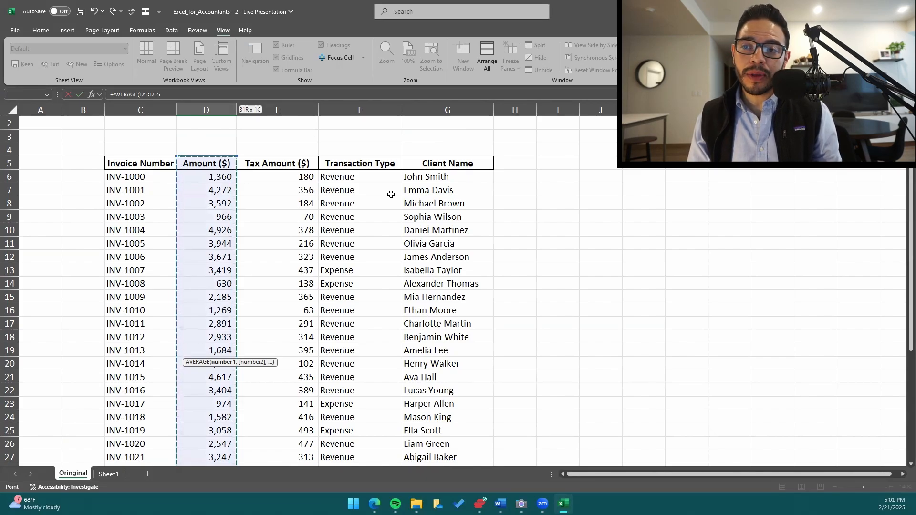
pyautogui.hotkey('shift', 'Down')
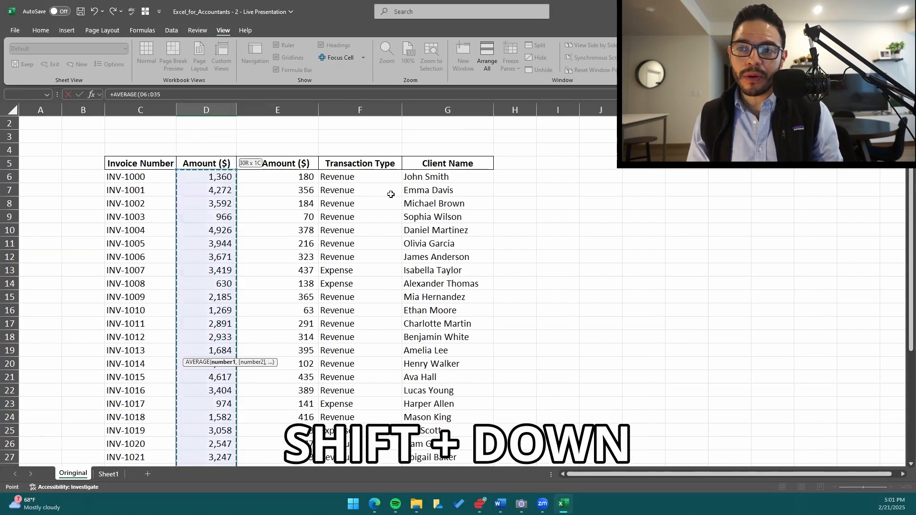
pyautogui.scroll(-5, 258, 286)
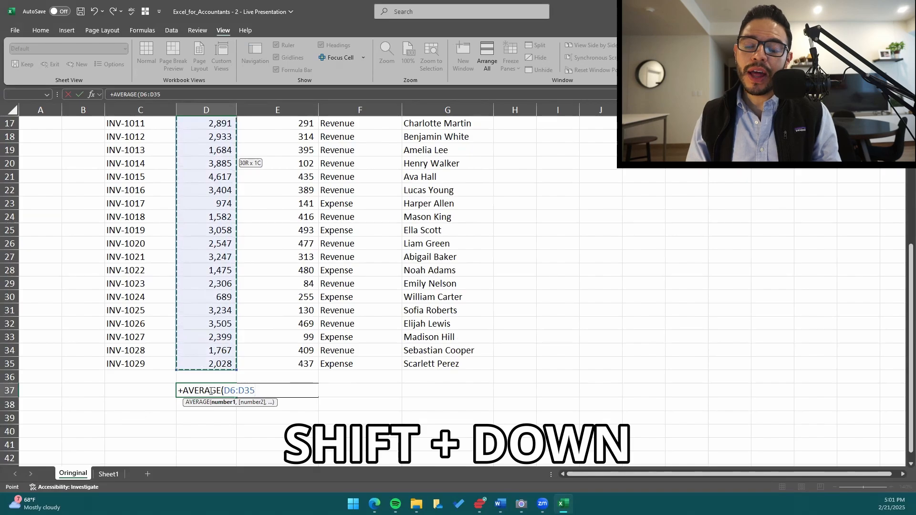
pyautogui.scroll(5, 232, 250)
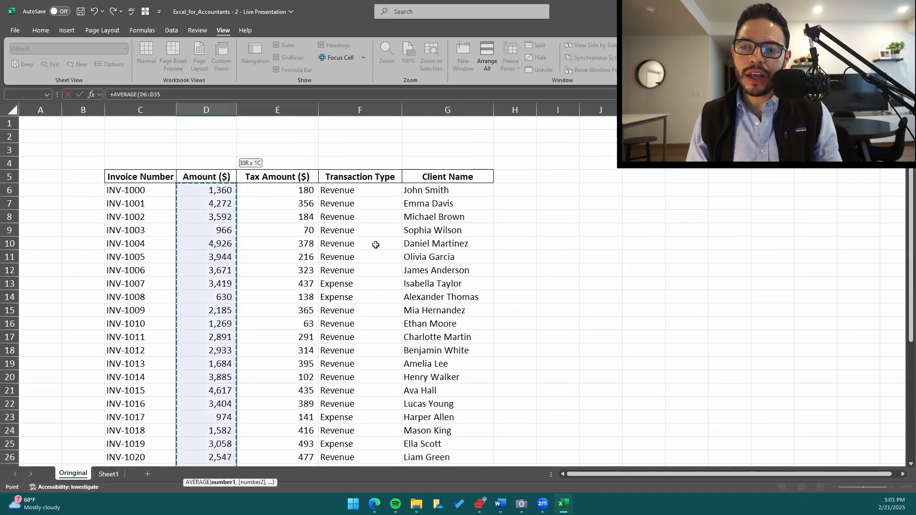
# Enter the AVERAGE formula over D6:D35 in D37 and inspect its referenced range against the Amount ($) column.
pyautogui.hotkey('ctrl', 'Return')
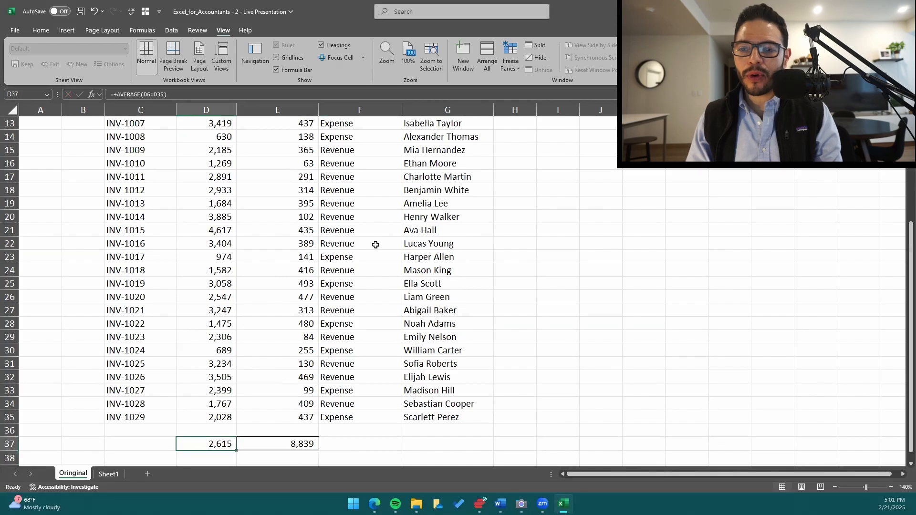
pyautogui.scroll(4, 307, 323)
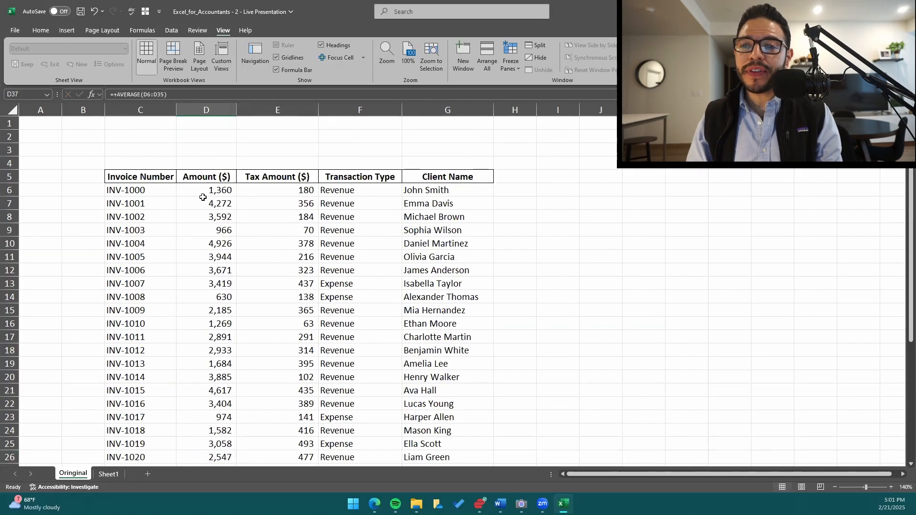
pyautogui.scroll(-6, 239, 391)
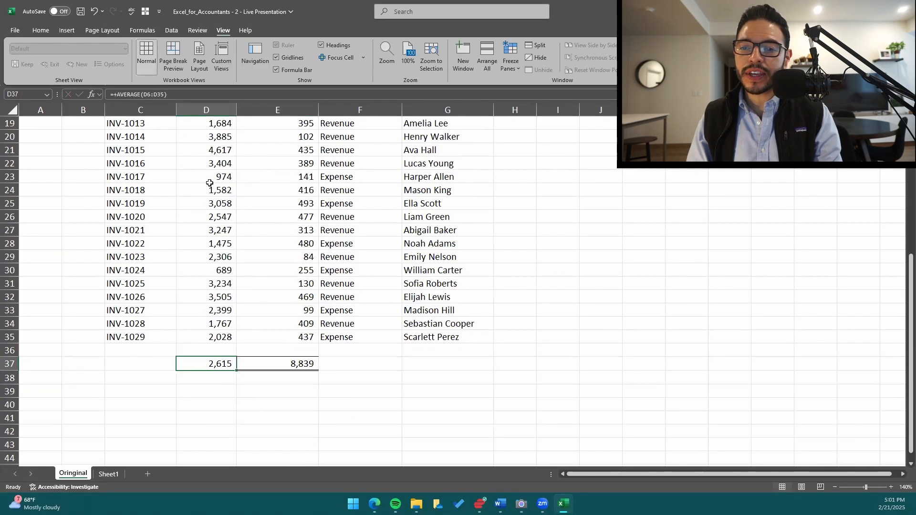
pyautogui.click(198, 95)
pyautogui.hotkey('ctrl', 'Return')
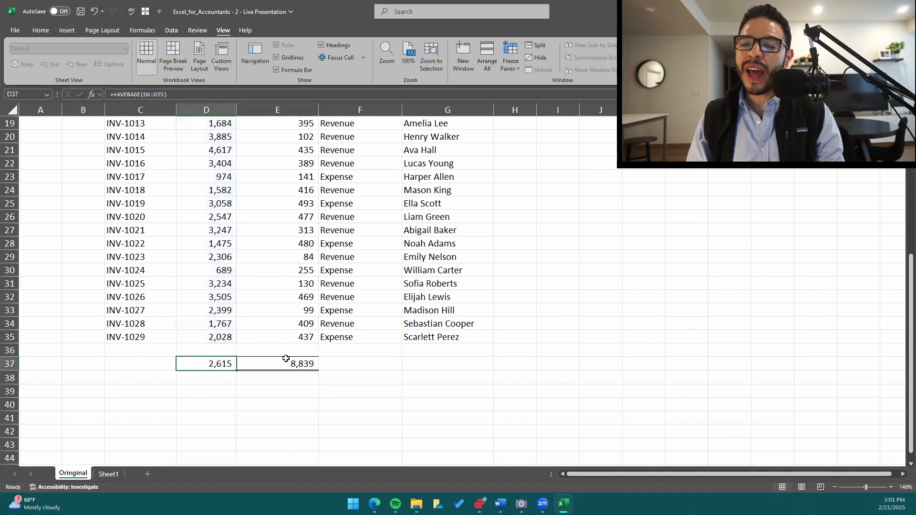
# Select the amounts in D6:D35 and compare their average in the selection summary with the formula result in D37.
pyautogui.scroll(6, 233, 344)
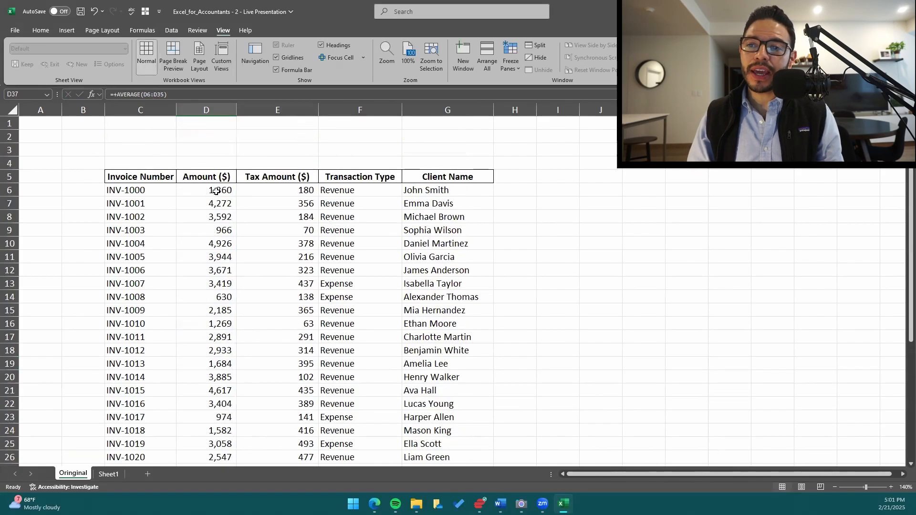
pyautogui.moveTo(212, 189); pyautogui.dragTo(237, 432)
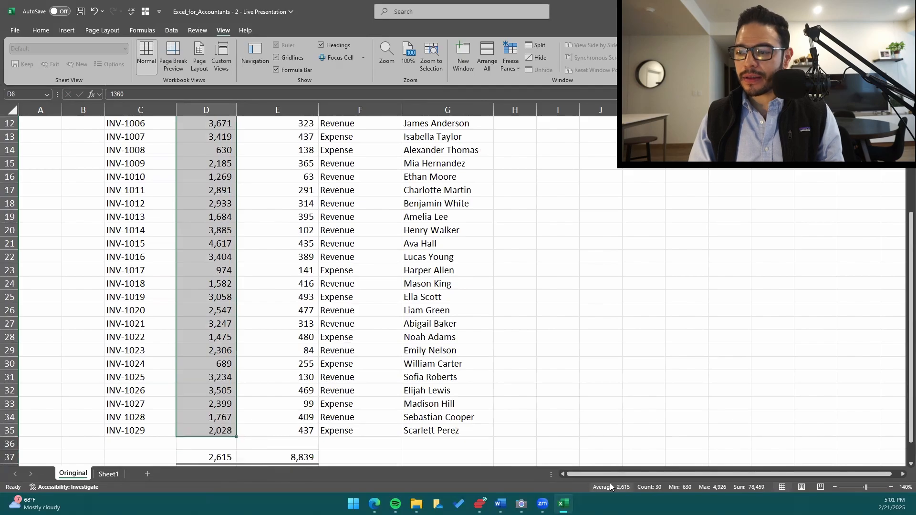
pyautogui.scroll(3, 270, 317)
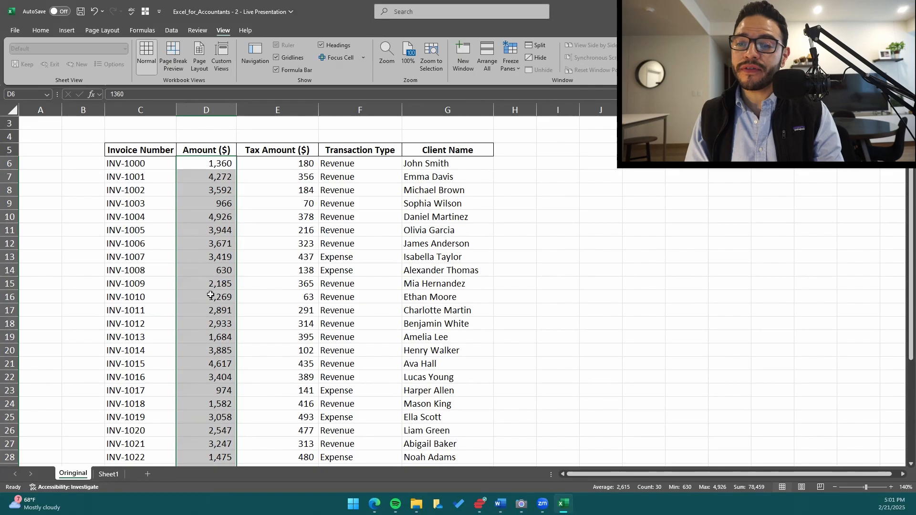
# Move the active cell from the Amount ($) column to the Tax Amount ($) total in E37.
pyautogui.press('Down')
pyautogui.hotkey('ctrl', 'Down')
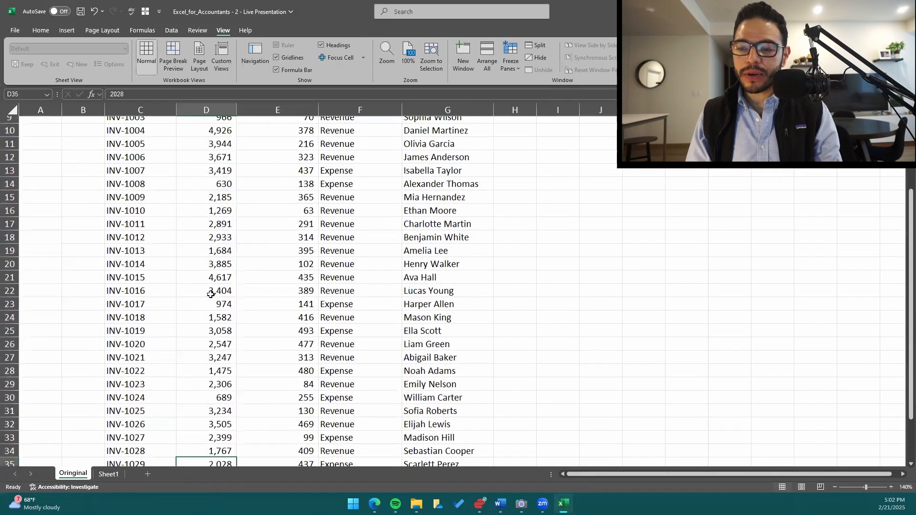
pyautogui.hotkey('ctrl', 'Down')
pyautogui.press('Right')
pyautogui.press('Up')
pyautogui.scroll(3, 211, 295)
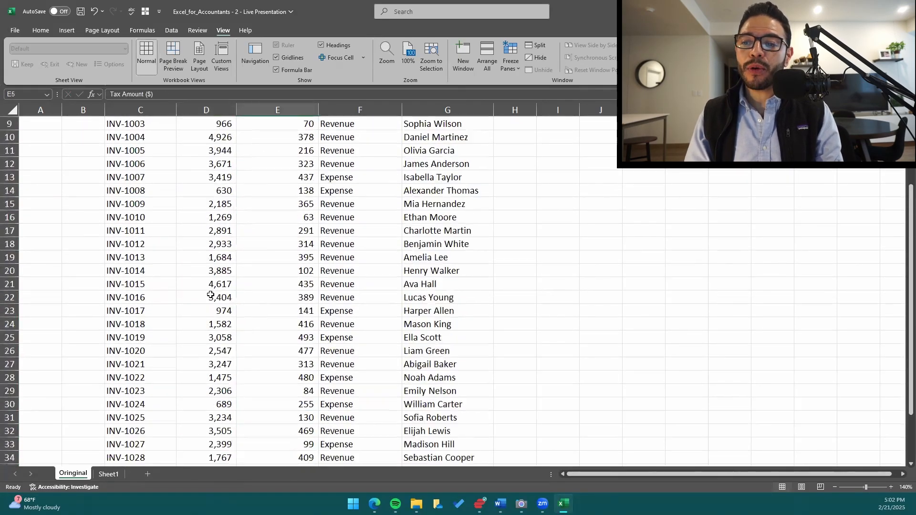
pyautogui.scroll(-2, 210, 296)
pyautogui.press('Down')
pyautogui.press('Down')
pyautogui.press('Down')
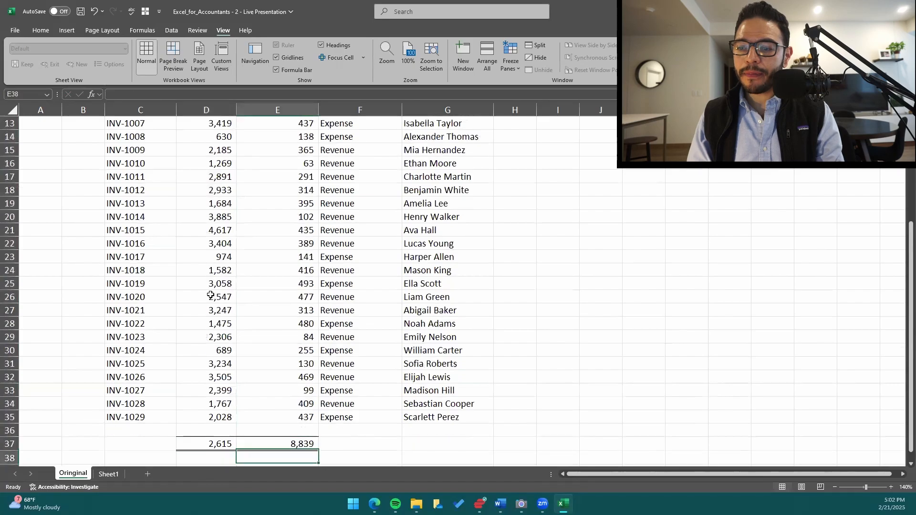
pyautogui.press('Up')
pyautogui.press('Up')
# Set the worksheet's zoom to 110% and bring the invoice table from header to totals into view.
pyautogui.press('alt')
pyautogui.write('wq')
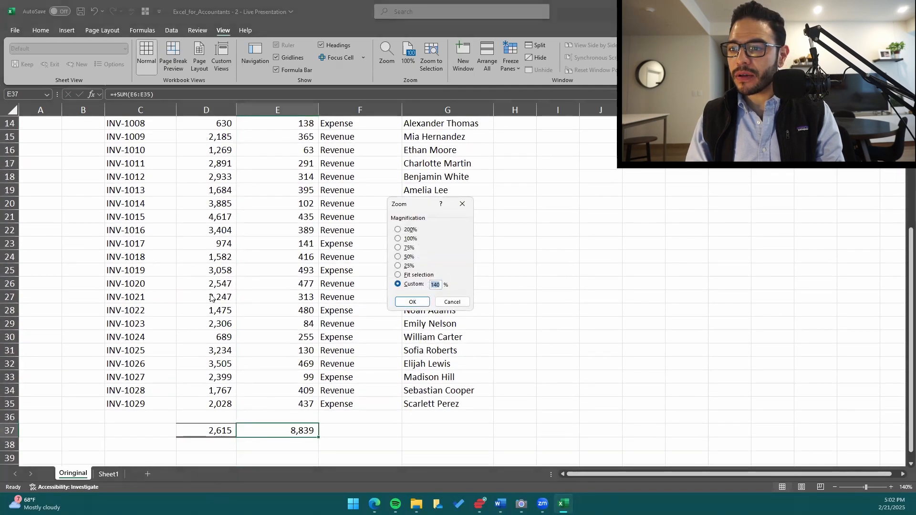
pyautogui.write('110')
pyautogui.press('Return')
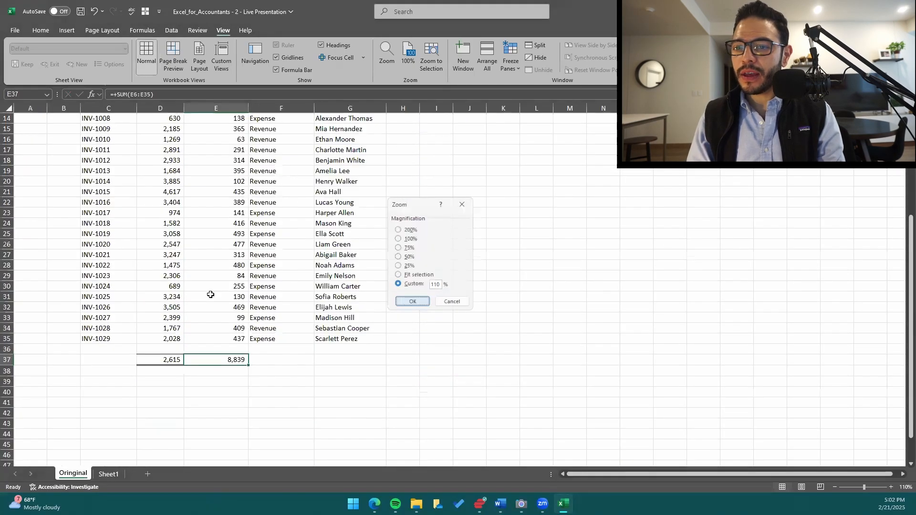
pyautogui.scroll(3, 264, 303)
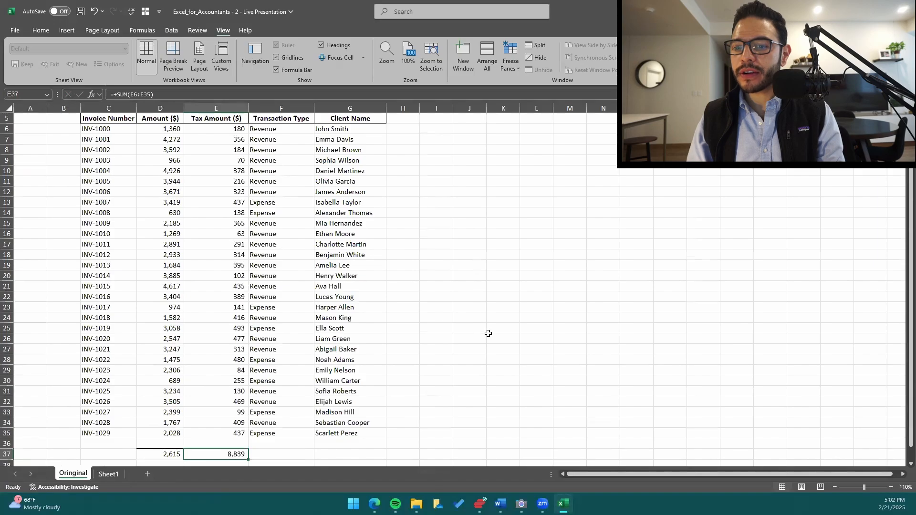
# Start an AVERAGE formula in E37 in place of the Tax Amount ($) total.
pyautogui.write('+ave')
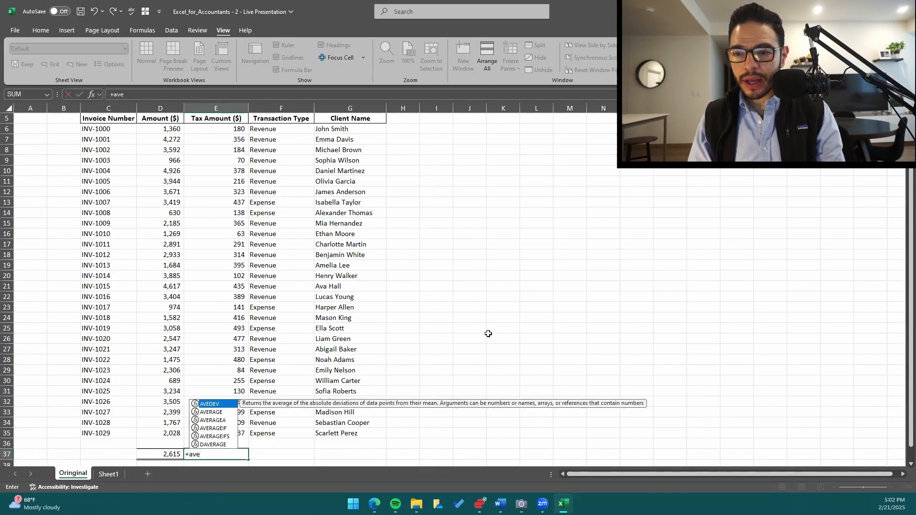
pyautogui.press('Down')
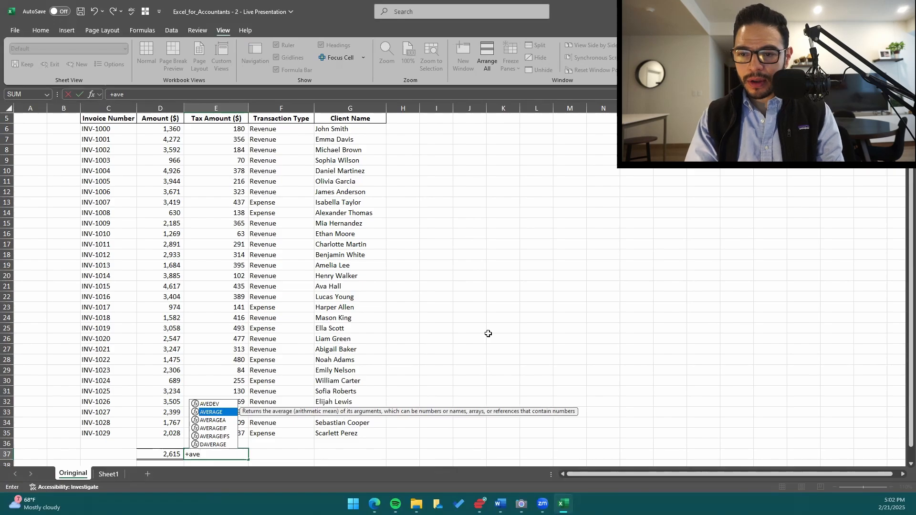
pyautogui.write('rag')
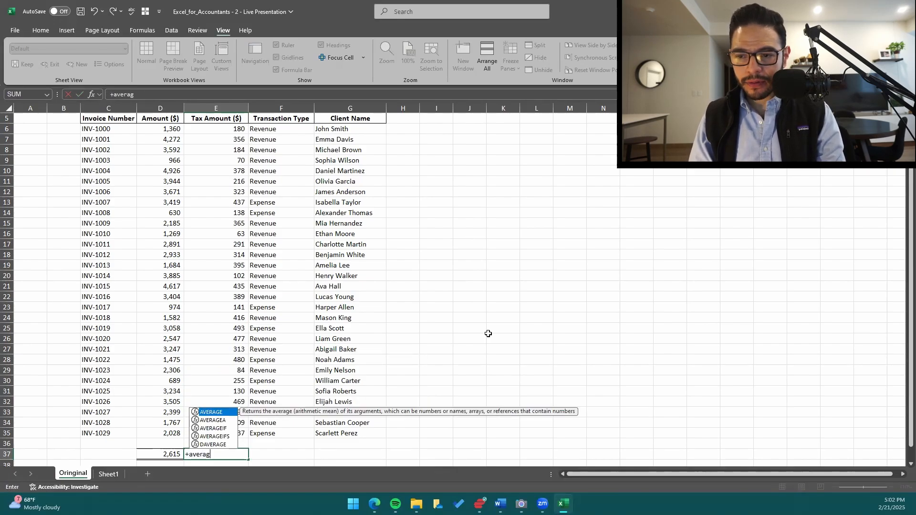
pyautogui.press('Tab')
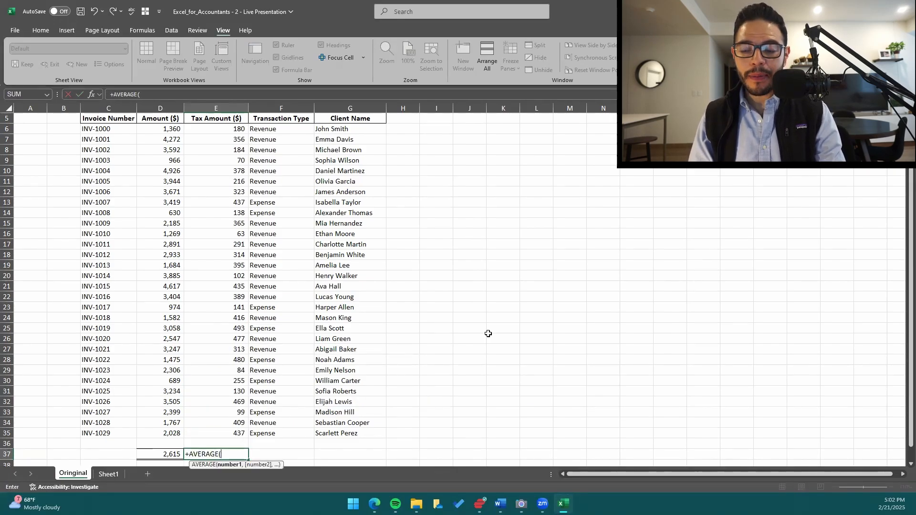
# Set the AVERAGE formula's range in E37 to E6:E35, leaving out the Tax Amount ($) header, and enter the formula.
pyautogui.press('Up')
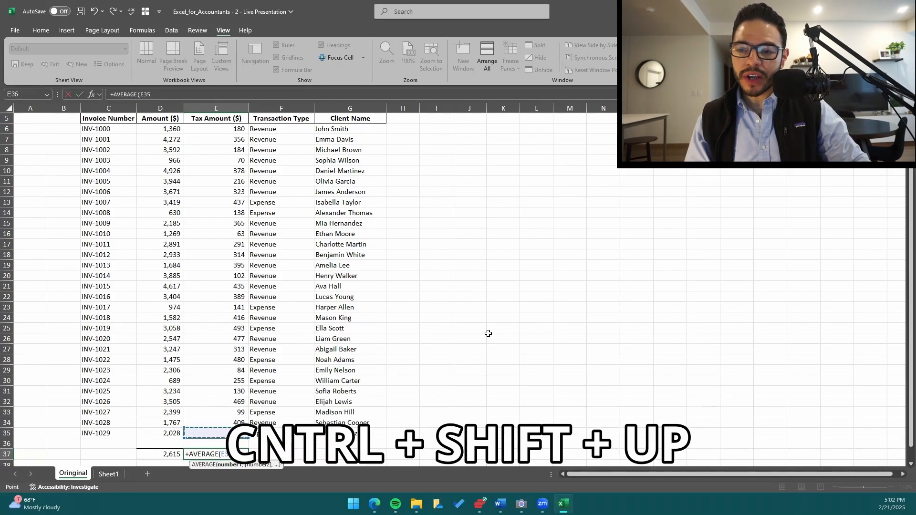
pyautogui.hotkey('ctrl', 'shift', 'Up')
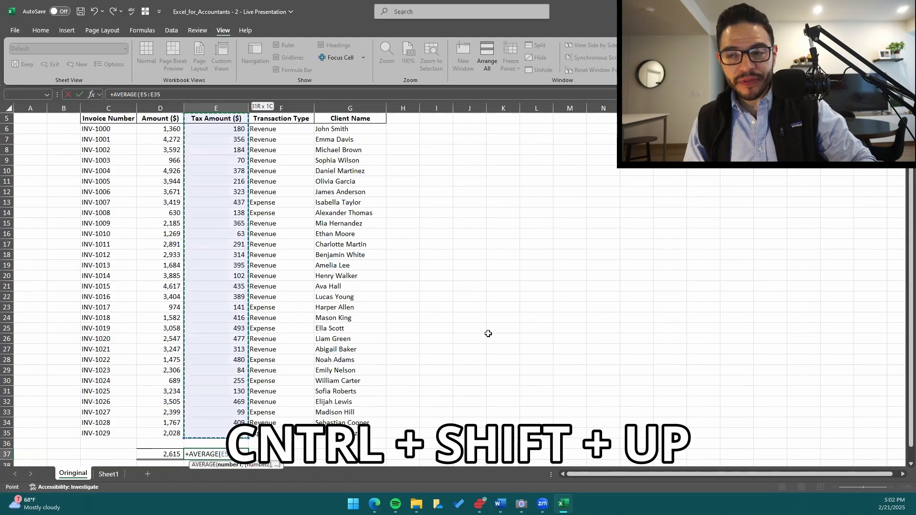
pyautogui.scroll(1, 488, 334)
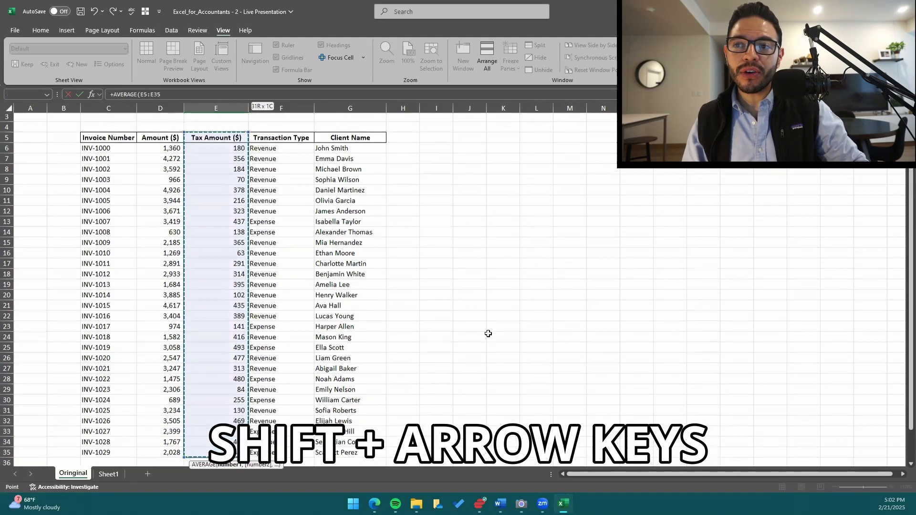
pyautogui.scroll(1, 489, 334)
pyautogui.hotkey('shift', 'Down')
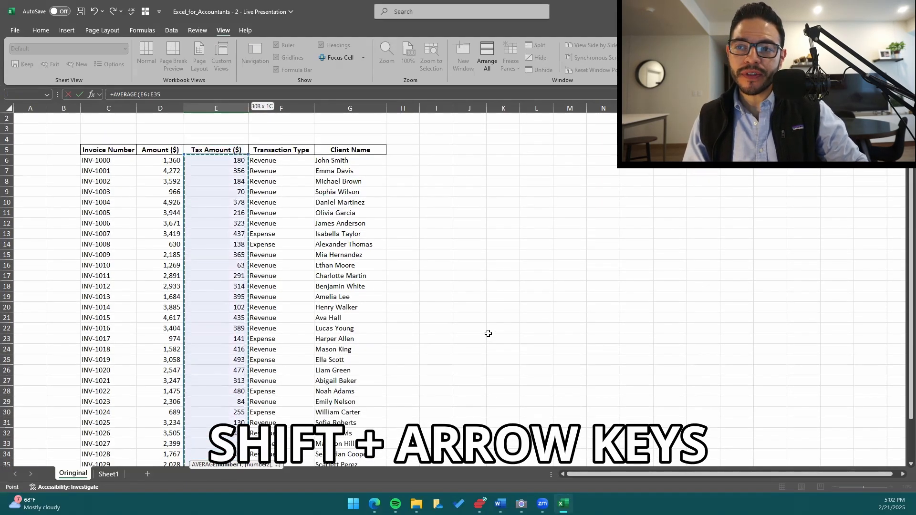
pyautogui.scroll(-1, 401, 309)
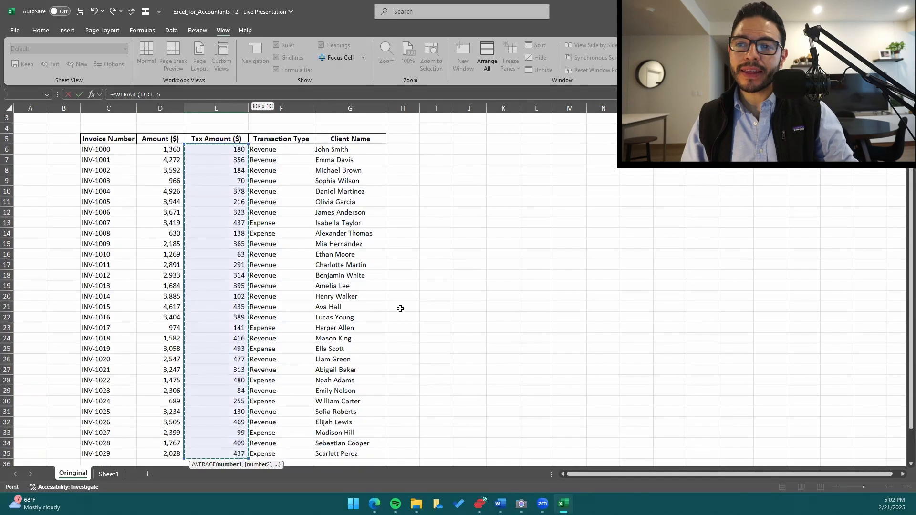
pyautogui.scroll(-3, 395, 329)
pyautogui.scroll(2, 394, 329)
pyautogui.write(')')
pyautogui.press('Return')
# Select the tax amounts in E6:E35 without the header and compare their average with the formula result in E37.
pyautogui.scroll(-1, 393, 330)
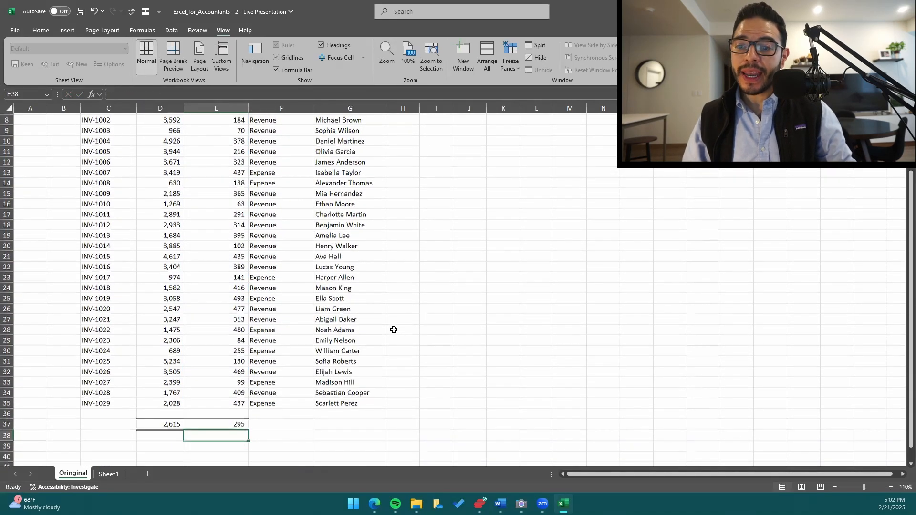
pyautogui.scroll(-1, 393, 329)
pyautogui.press('Up')
pyautogui.hotkey('ctrl', 'Up')
pyautogui.hotkey('ctrl', 'shift', 'Up')
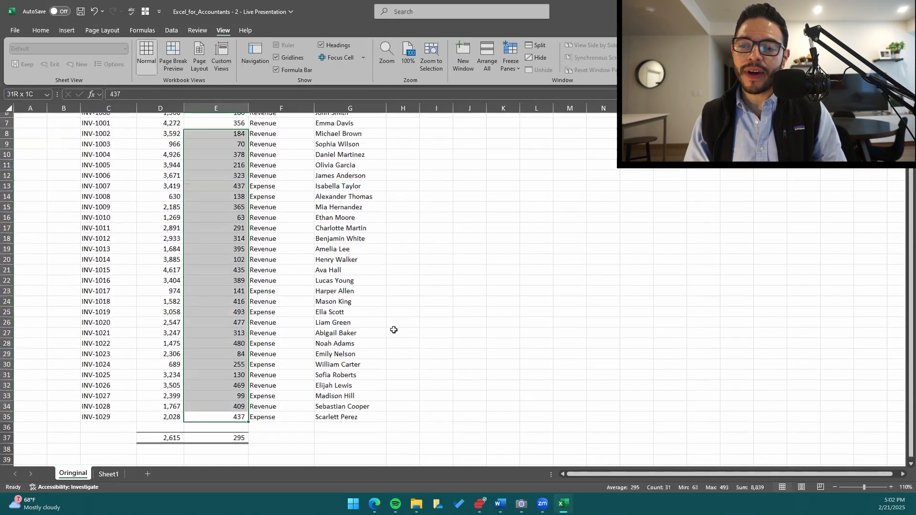
pyautogui.hotkey('shift', 'Down')
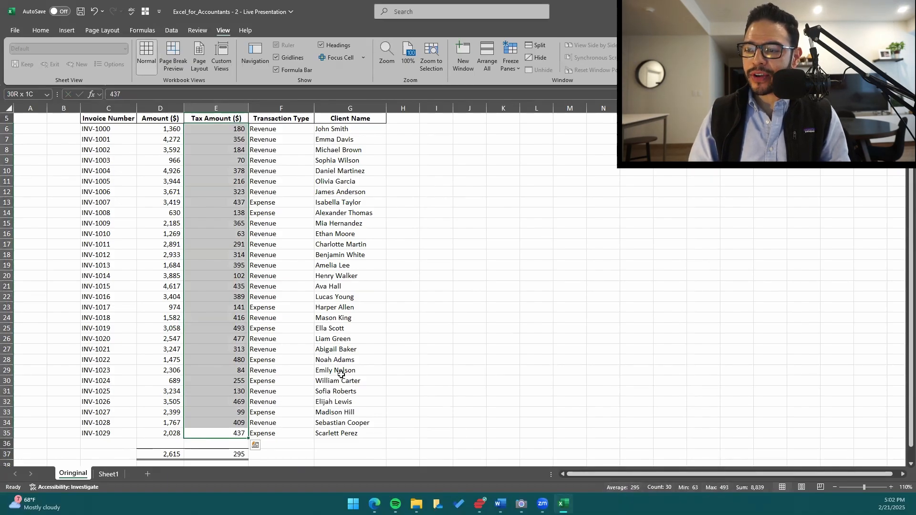
pyautogui.scroll(-2, 341, 375)
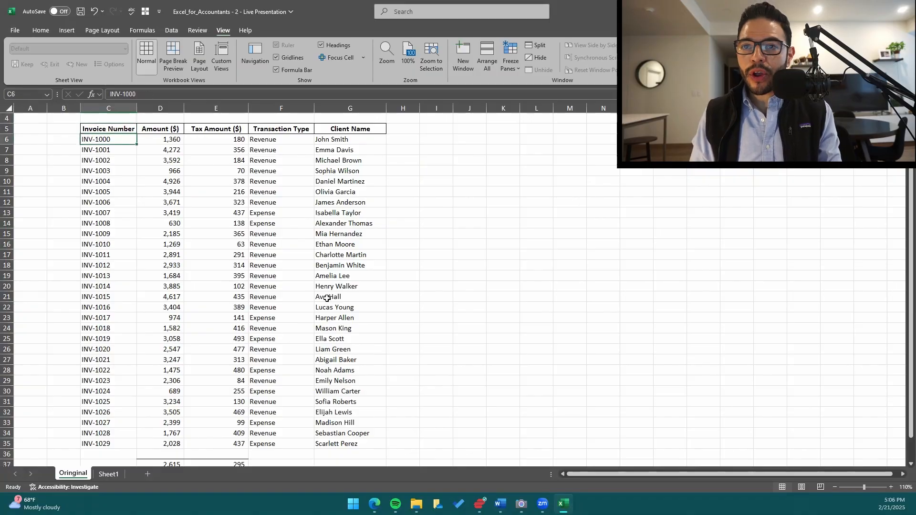
# Move the active cell down the Amount ($) column to the average in D37.
pyautogui.press('Right')
pyautogui.press('Down')
pyautogui.hotkey('ctrl', 'Down')
pyautogui.press('Down')
pyautogui.press('Down')
pyautogui.press('Down')
pyautogui.press('Down')
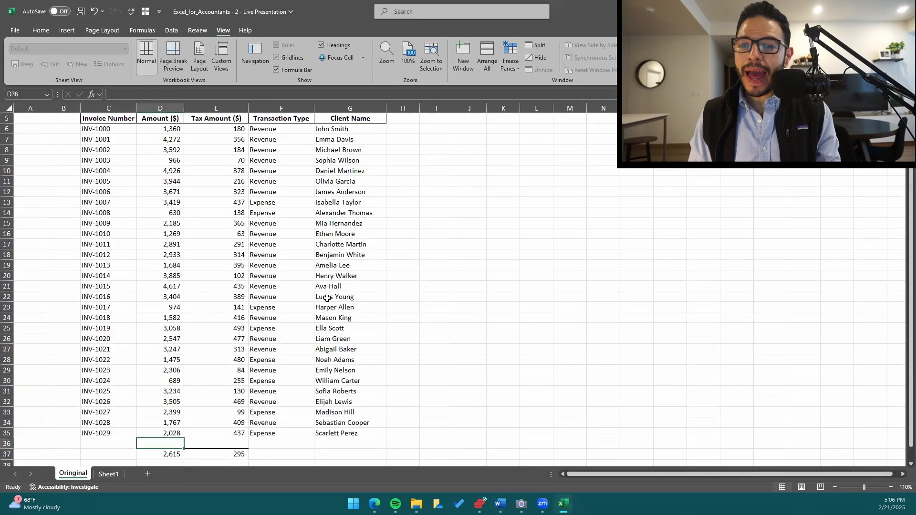
pyautogui.press('Up')
pyautogui.press('Up')
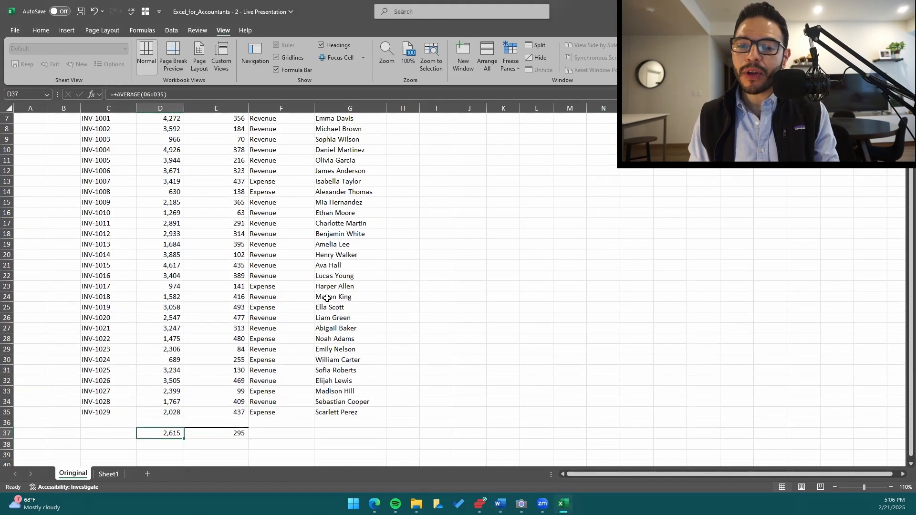
# Try a COUNT formula in D37, moving its cell reference around the table to H35 and C32.
pyautogui.write('+')
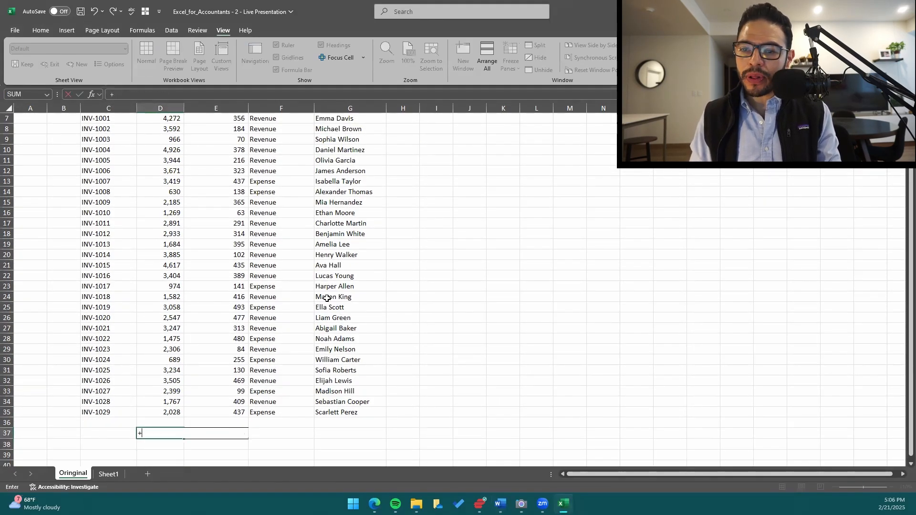
pyautogui.write('count')
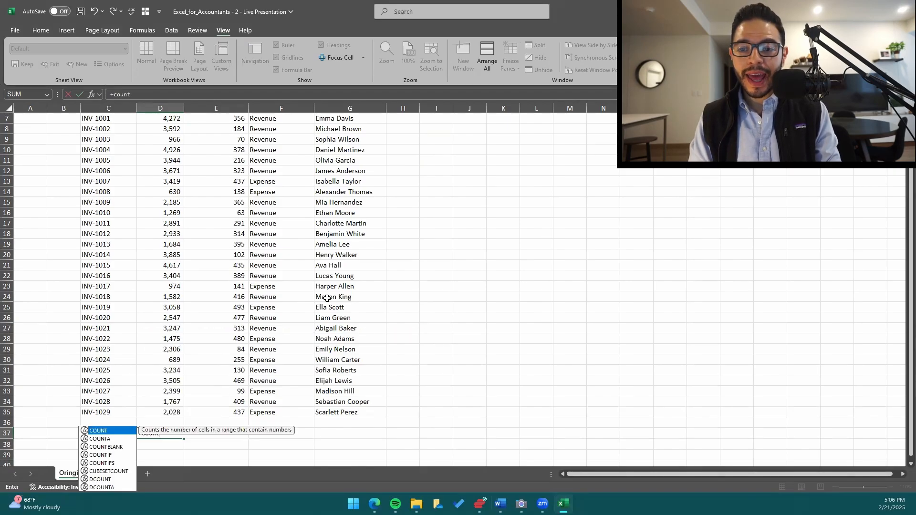
pyautogui.press('Tab')
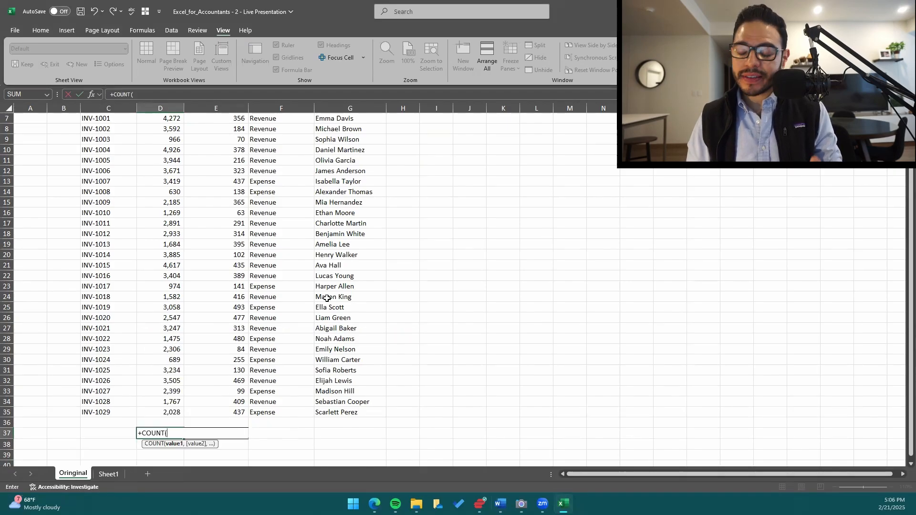
pyautogui.press('Up')
pyautogui.press('Up')
pyautogui.press('Right')
pyautogui.press('Right')
pyautogui.press('Right')
pyautogui.press('Right')
pyautogui.press('Right')
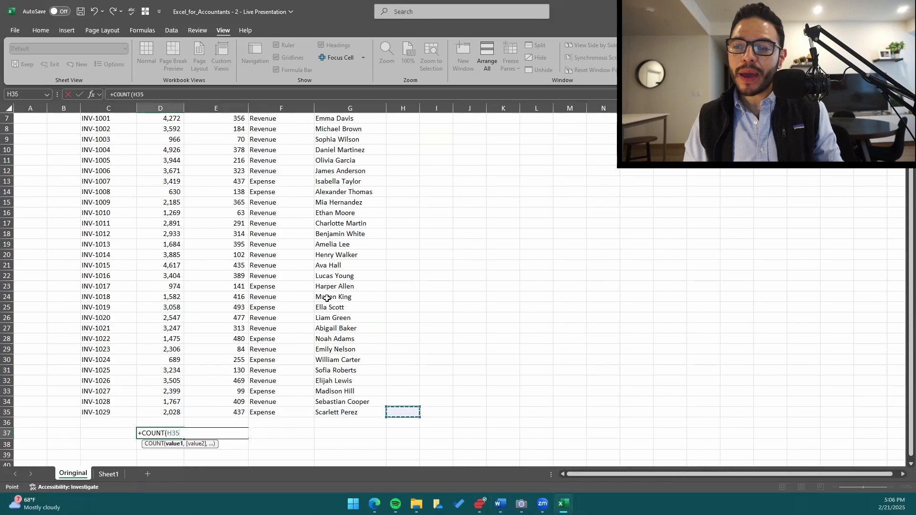
pyautogui.press('Up')
pyautogui.press('Up')
pyautogui.press('Up')
pyautogui.press('Left')
pyautogui.press('Left')
pyautogui.press('Left')
pyautogui.press('Left')
pyautogui.press('Left')
pyautogui.press('Left')
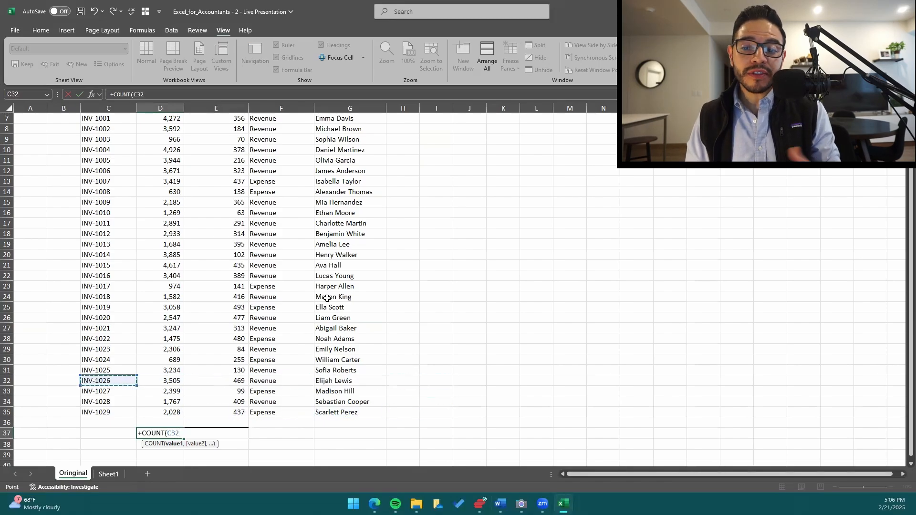
pyautogui.press('Escape')
pyautogui.hotkey('ctrl', 'z')
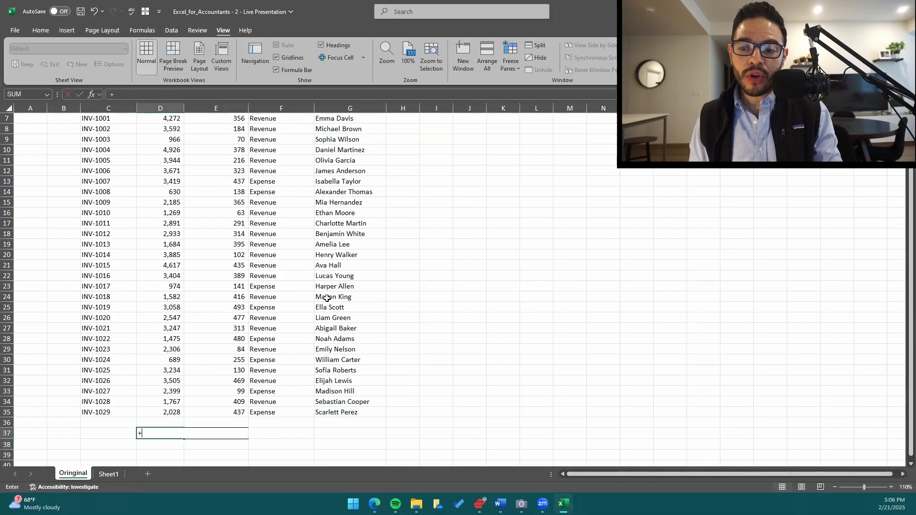
# Start a COUNT formula in D37 and extend its range from D35 up to the Amount ($) header in D5.
pyautogui.write('+coun')
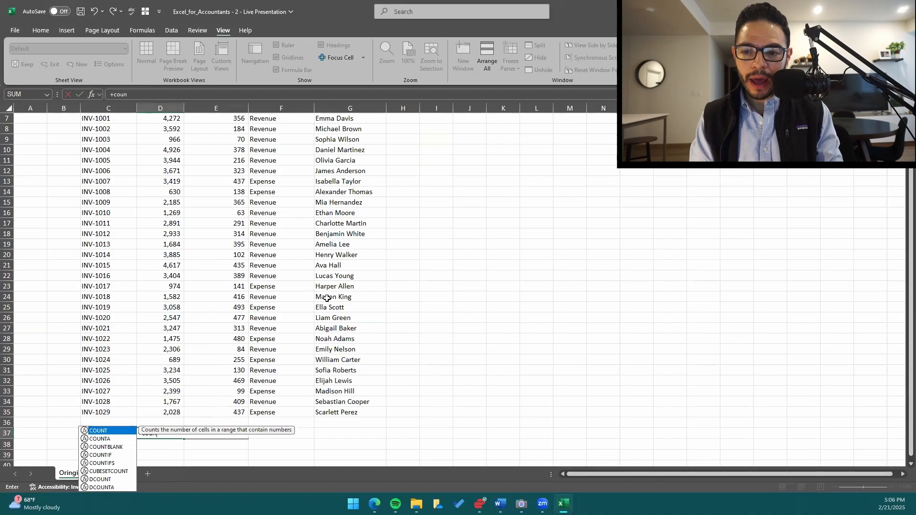
pyautogui.write('t')
pyautogui.press('Tab')
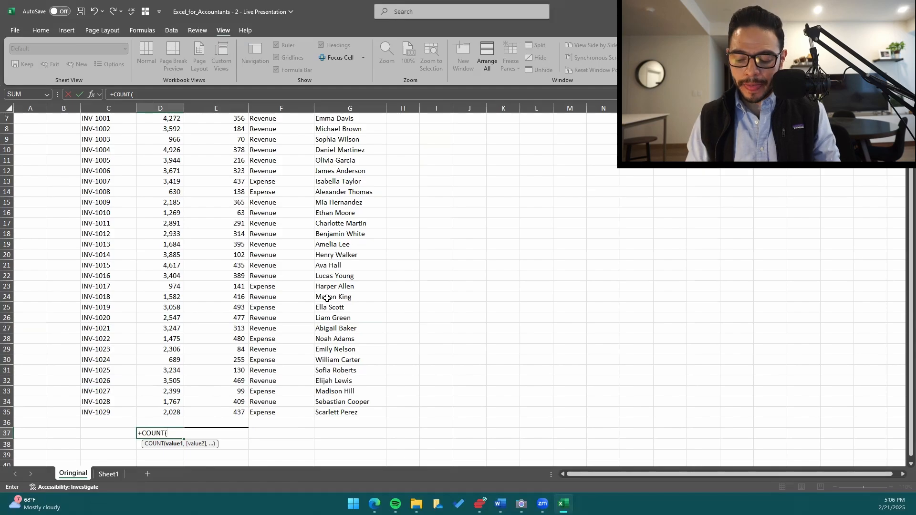
pyautogui.press('Up')
pyautogui.press('Up')
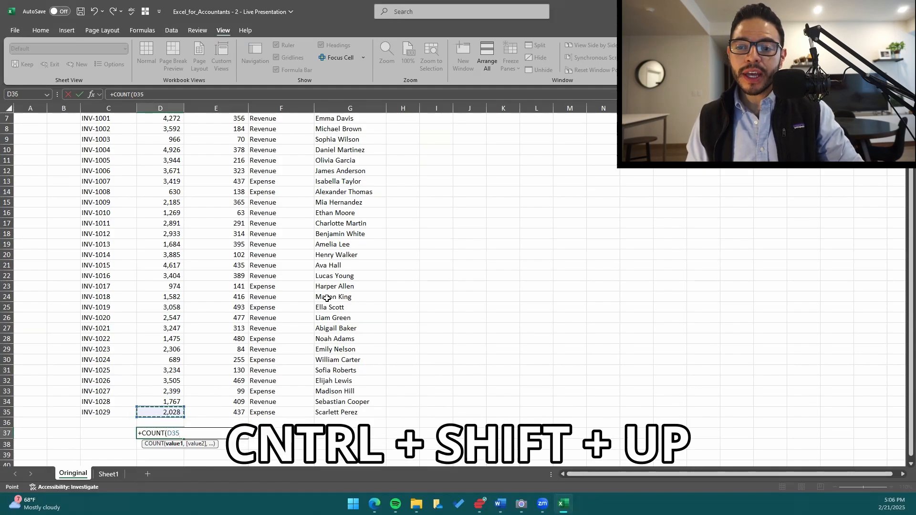
pyautogui.hotkey('ctrl', 'shift', 'Up')
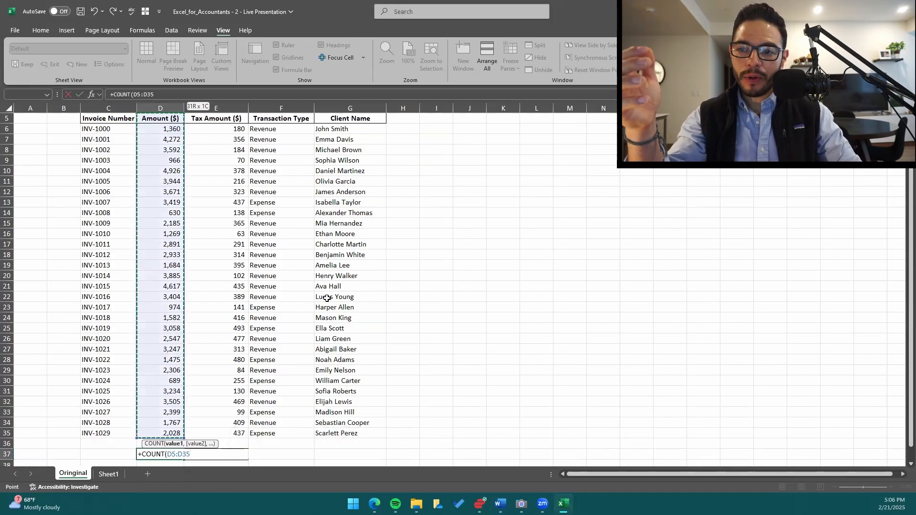
# Try resizing the COUNT range across neighbouring rows and columns, such as D8:G35, D9:I35 and C6:D35.
pyautogui.hotkey('shift', 'Down')
pyautogui.hotkey('shift', 'Down')
pyautogui.hotkey('shift', 'Down')
pyautogui.hotkey('shift', 'Right')
pyautogui.hotkey('shift', 'Right')
pyautogui.hotkey('shift', 'Right')
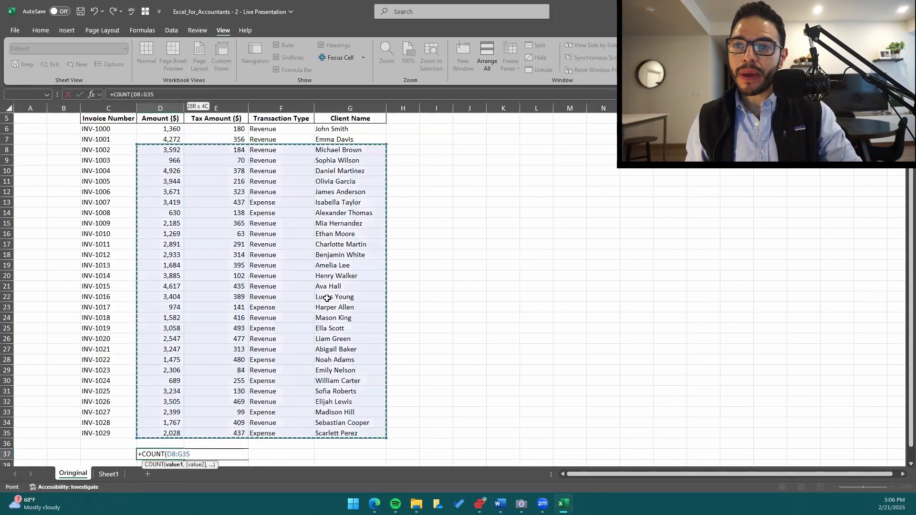
pyautogui.hotkey('shift', 'Up')
pyautogui.hotkey('shift', 'Up')
pyautogui.hotkey('shift', 'Left')
pyautogui.hotkey('shift', 'Left')
pyautogui.hotkey('shift', 'Left')
pyautogui.hotkey('shift', 'Left')
pyautogui.hotkey('shift', 'Left')
pyautogui.hotkey('shift', 'Right')
pyautogui.hotkey('shift', 'Right')
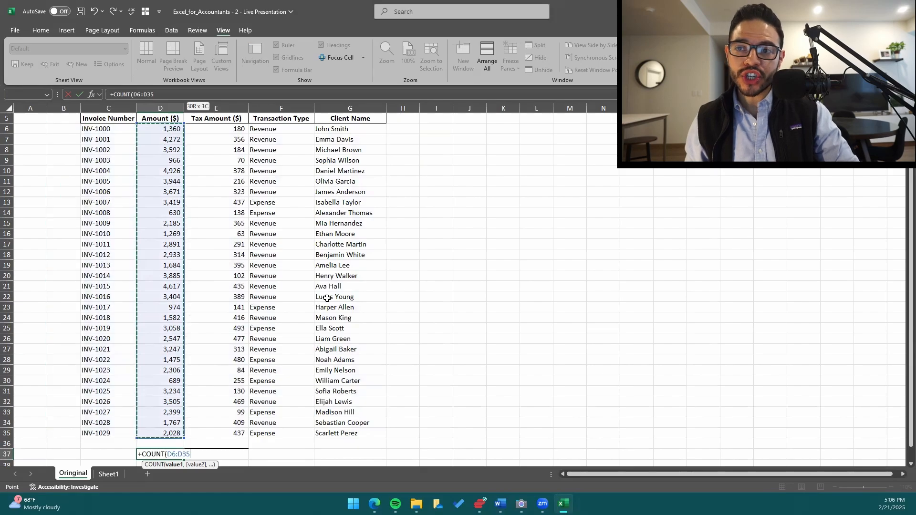
pyautogui.hotkey('shift', 'Down')
pyautogui.hotkey('shift', 'Down')
pyautogui.hotkey('shift', 'Down')
pyautogui.scroll(1, 327, 298)
pyautogui.hotkey('shift', 'Right')
pyautogui.hotkey('shift', 'Right')
pyautogui.hotkey('shift', 'Right')
pyautogui.hotkey('shift', 'Right')
pyautogui.hotkey('shift', 'Right')
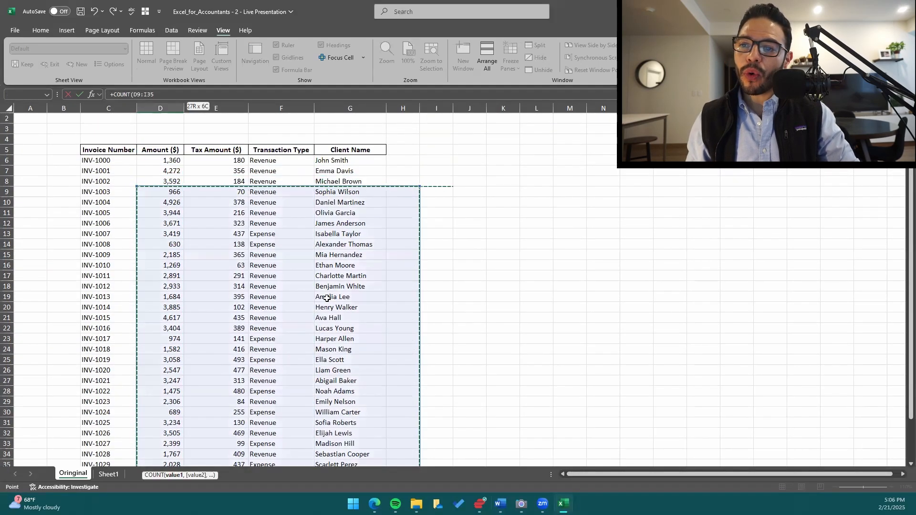
pyautogui.hotkey('shift', 'Up')
pyautogui.hotkey('shift', 'Left')
pyautogui.hotkey('shift', 'Left')
pyautogui.hotkey('shift', 'Up')
pyautogui.hotkey('shift', 'Up')
pyautogui.hotkey('shift', 'Left')
pyautogui.hotkey('shift', 'Left')
pyautogui.hotkey('shift', 'Left')
pyautogui.hotkey('shift', 'Left')
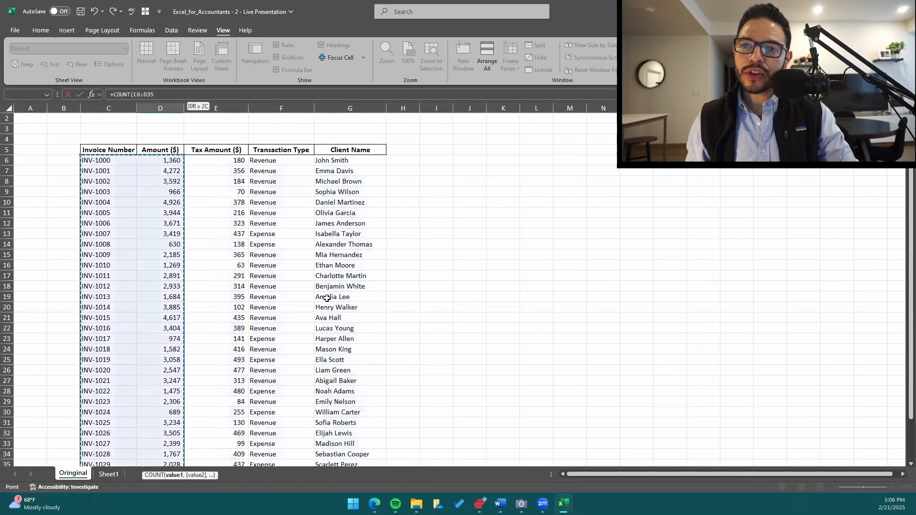
# Set the COUNT range to D6:D35 and enter the formula in D37.
pyautogui.hotkey('shift', 'Right')
pyautogui.scroll(-6, 293, 294)
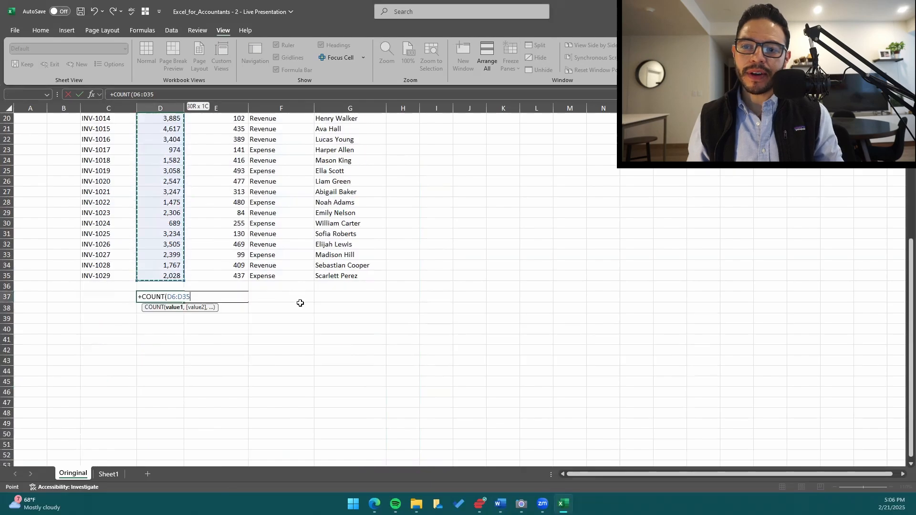
pyautogui.press('Return')
pyautogui.scroll(-2, 300, 304)
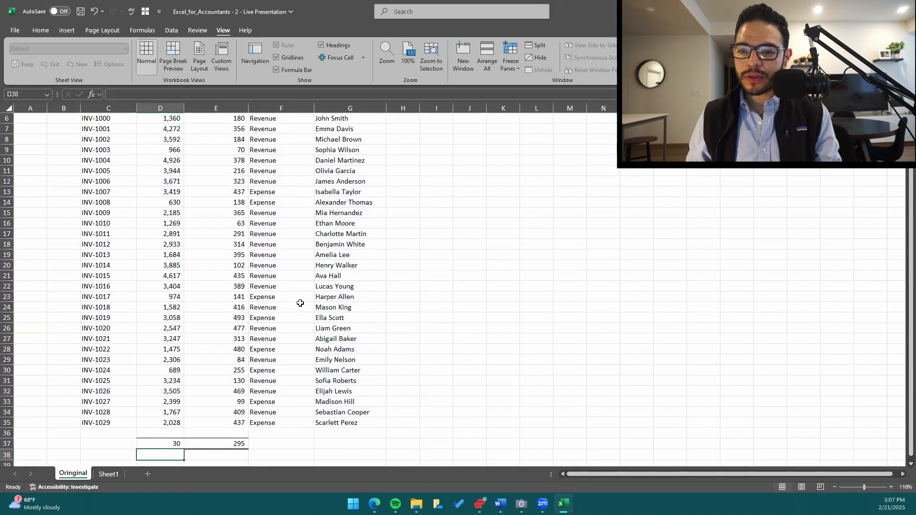
# Select the amounts in D6:D35 and compare their status bar count with the formula result in D37, checking the available status bar statistics.
pyautogui.press('Up')
pyautogui.press('Up')
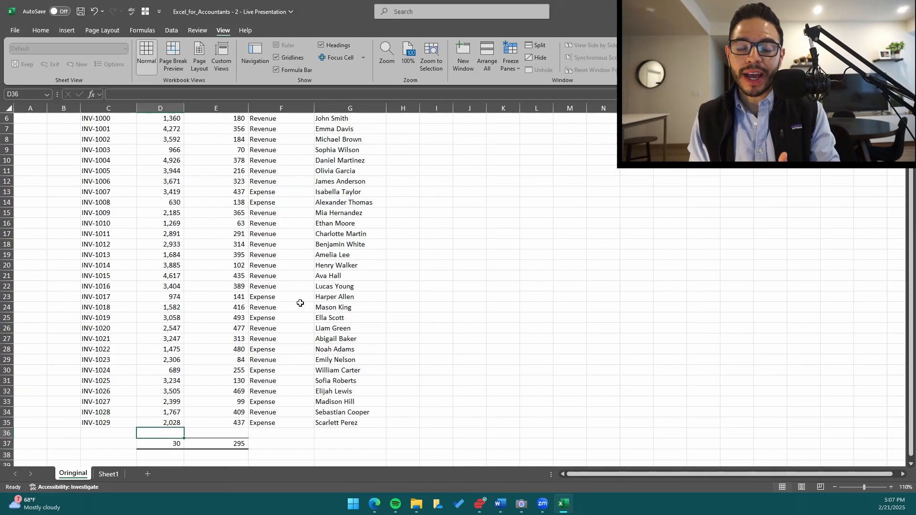
pyautogui.press('Up')
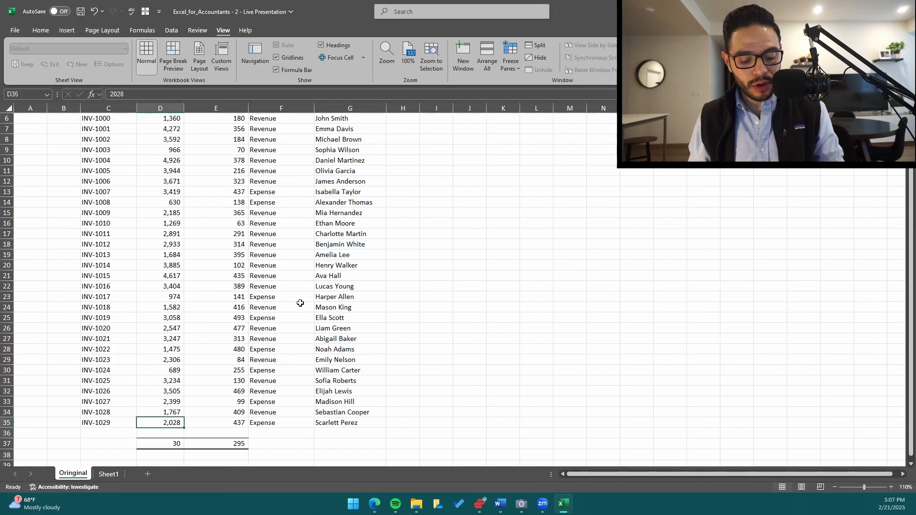
pyautogui.hotkey('ctrl', 'shift', 'Up')
pyautogui.hotkey('shift', 'Down')
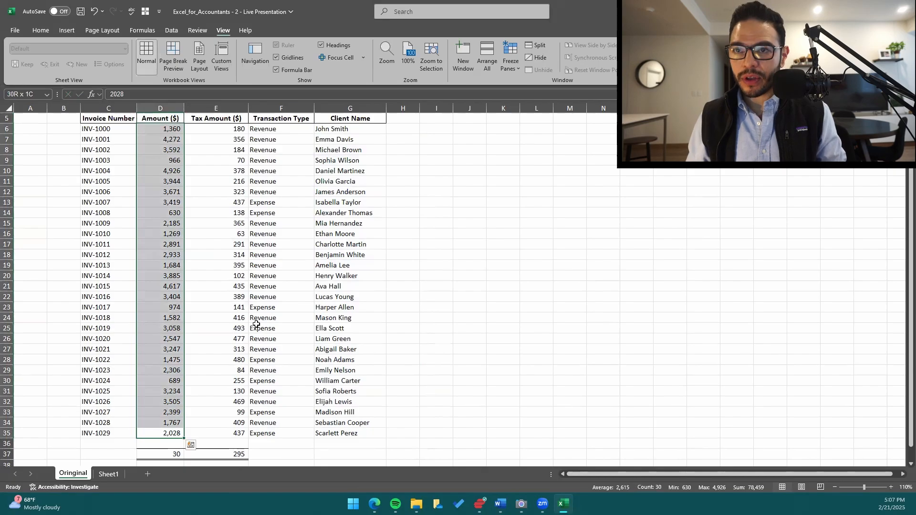
pyautogui.scroll(-2, 570, 358)
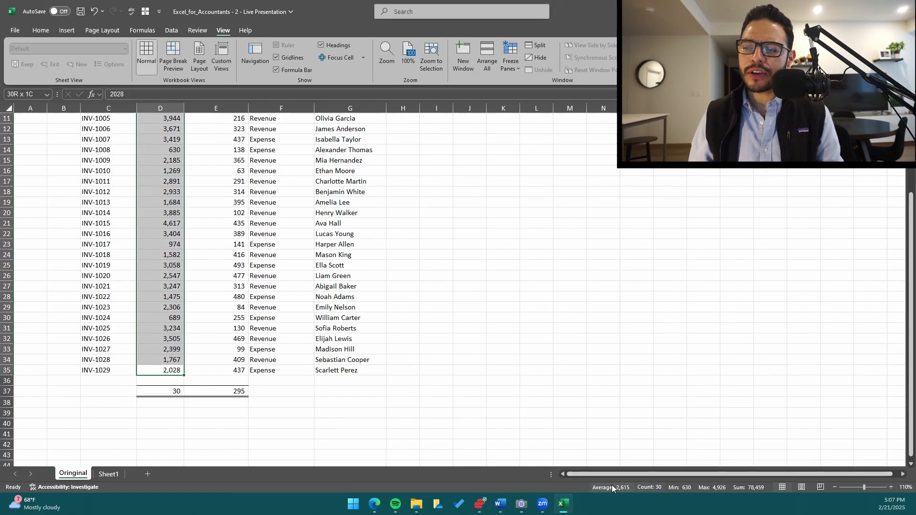
pyautogui.rightClick(586, 486)
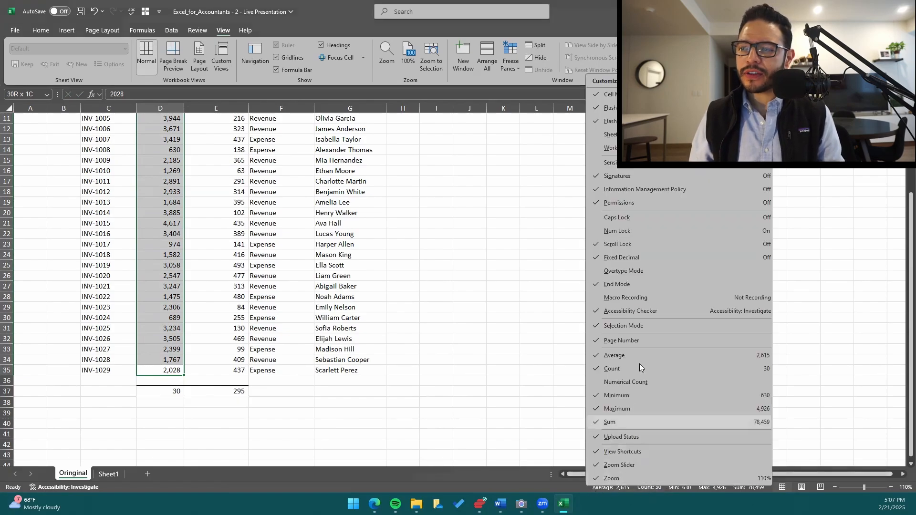
pyautogui.click(520, 361)
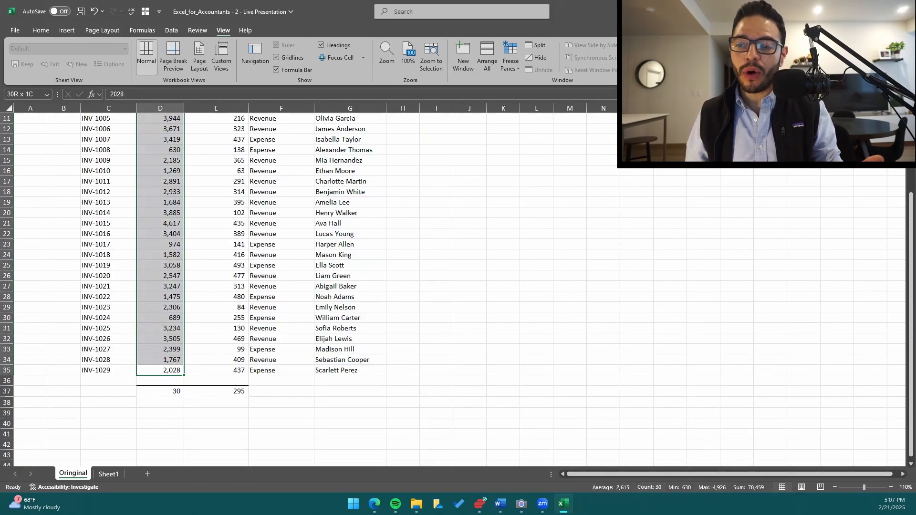
pyautogui.scroll(4, 409, 423)
pyautogui.scroll(-3, 410, 422)
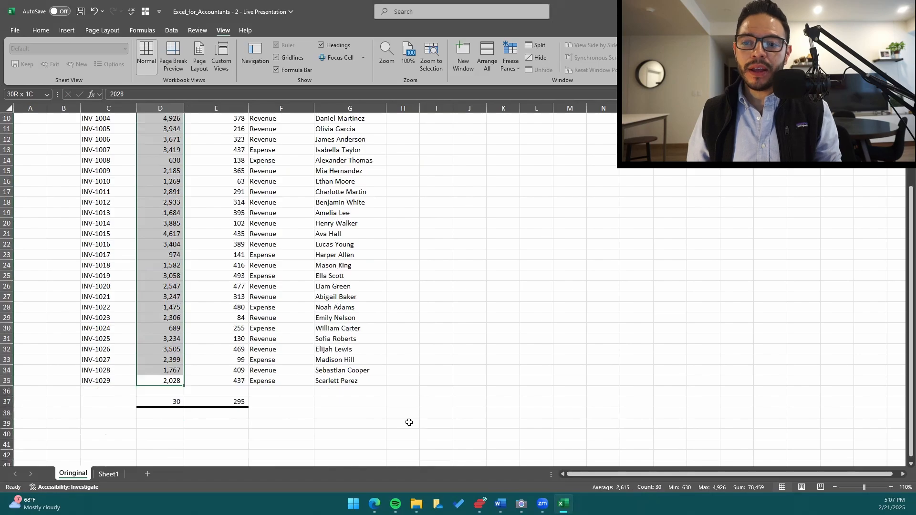
# Clear the amount selection and move the active cell through the Tax Amount ($) column to the average in E37.
pyautogui.hotkey('shift', 'Down')
pyautogui.hotkey('shift', 'Down')
pyautogui.hotkey('shift', 'Down')
pyautogui.hotkey('shift', 'Down')
pyautogui.hotkey('shift', 'Down')
pyautogui.hotkey('shift', 'Down')
pyautogui.hotkey('shift', 'Down')
pyautogui.hotkey('shift', 'Down')
pyautogui.hotkey('shift', 'Down')
pyautogui.hotkey('shift', 'Down')
pyautogui.hotkey('shift', 'Down')
pyautogui.hotkey('shift', 'Down')
pyautogui.hotkey('shift', 'Down')
pyautogui.hotkey('shift', 'Down')
pyautogui.hotkey('shift', 'Down')
pyautogui.hotkey('shift', 'Down')
pyautogui.hotkey('shift', 'Down')
pyautogui.hotkey('shift', 'Down')
pyautogui.hotkey('shift', 'Down')
pyautogui.hotkey('shift', 'Down')
pyautogui.scroll(2, 409, 422)
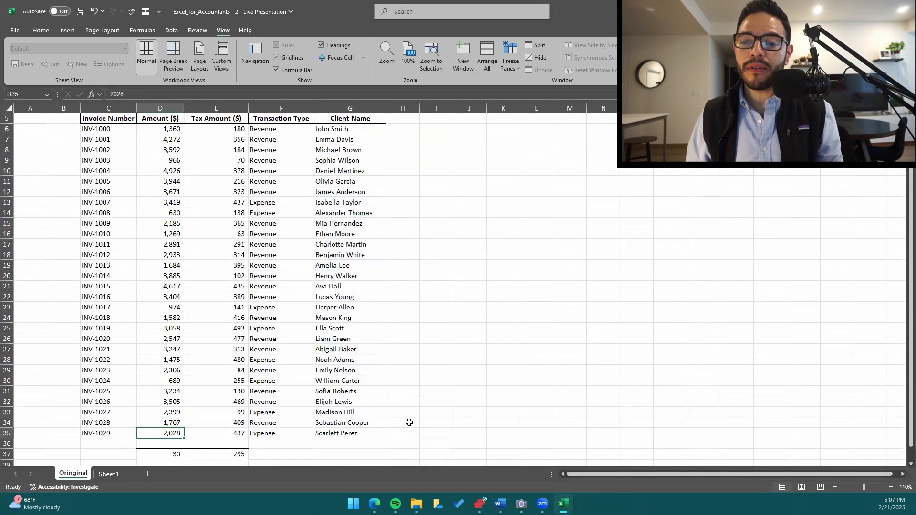
pyautogui.press('Down')
pyautogui.press('Down')
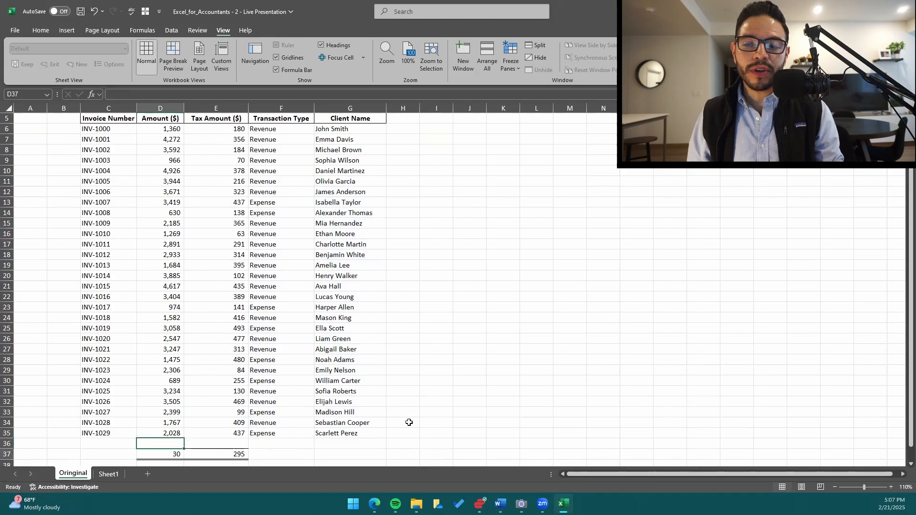
pyautogui.press('Right')
pyautogui.hotkey('ctrl', 'Up')
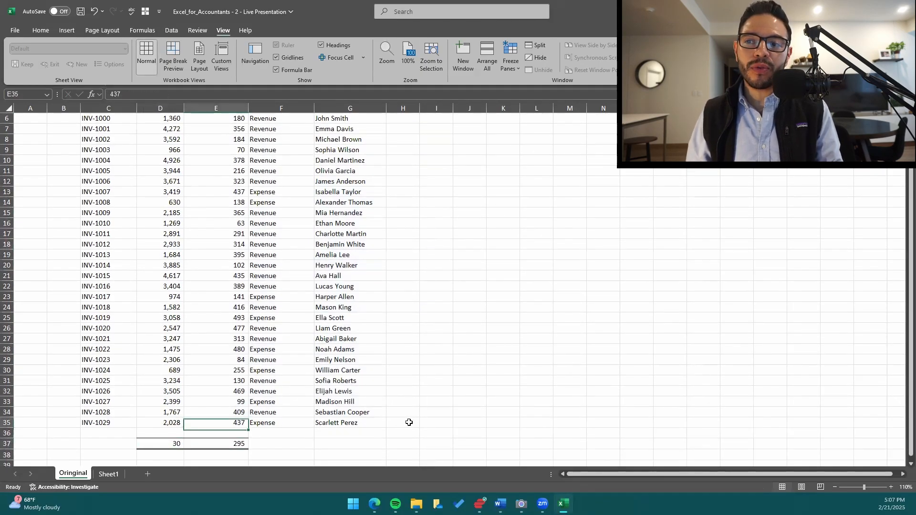
pyautogui.hotkey('ctrl', 'Up')
pyautogui.press('Down')
pyautogui.press('Down')
pyautogui.hotkey('ctrl', 'Down')
pyautogui.press('Down')
pyautogui.press('Down')
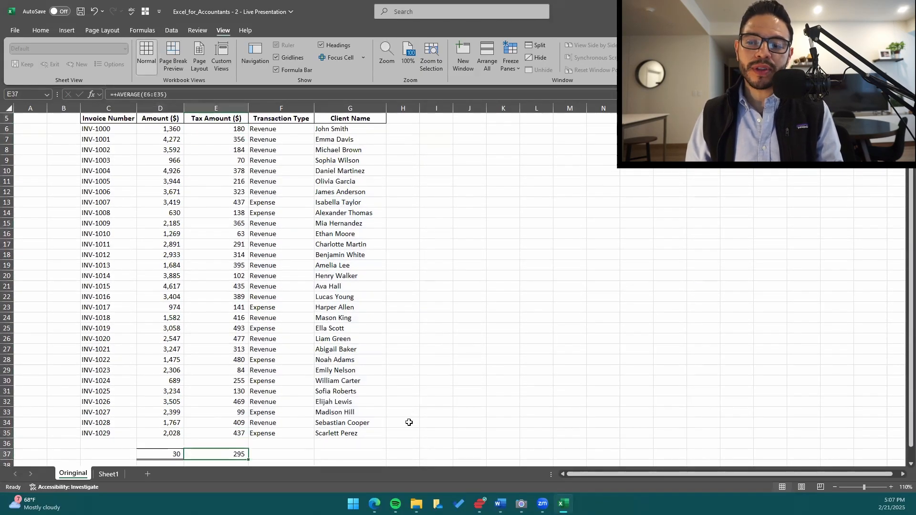
# Replace the average in E37 with a COUNT formula over the tax amounts in E6:E35, leaving out the header.
pyautogui.write('+')
pyautogui.press('Escape')
pyautogui.write('+')
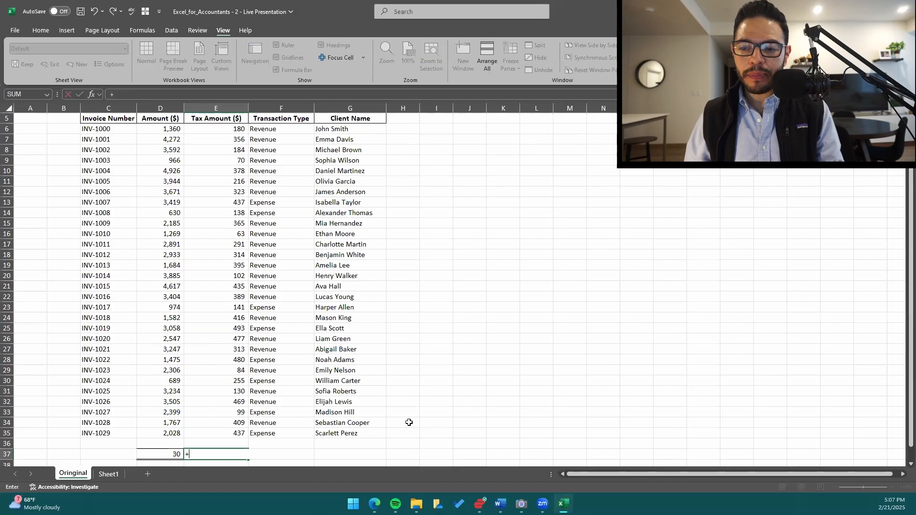
pyautogui.write('coun')
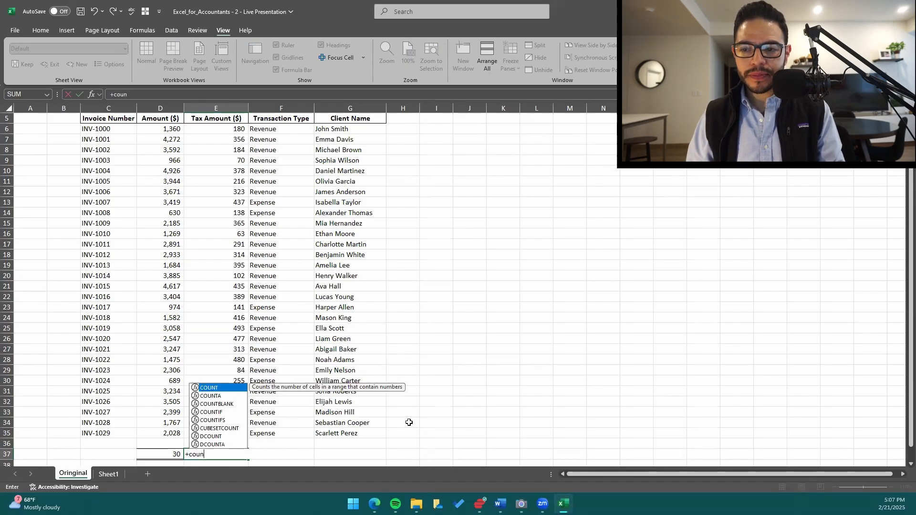
pyautogui.press('Tab')
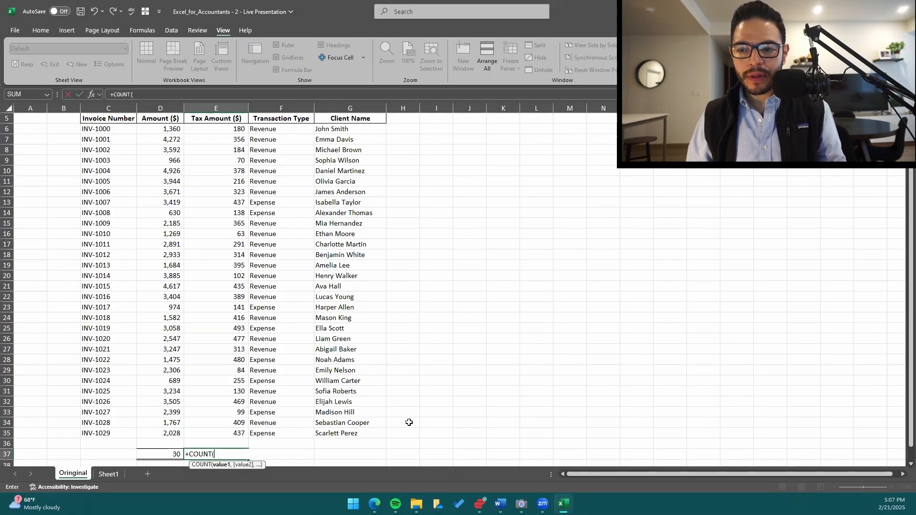
pyautogui.press('Up')
pyautogui.press('Up')
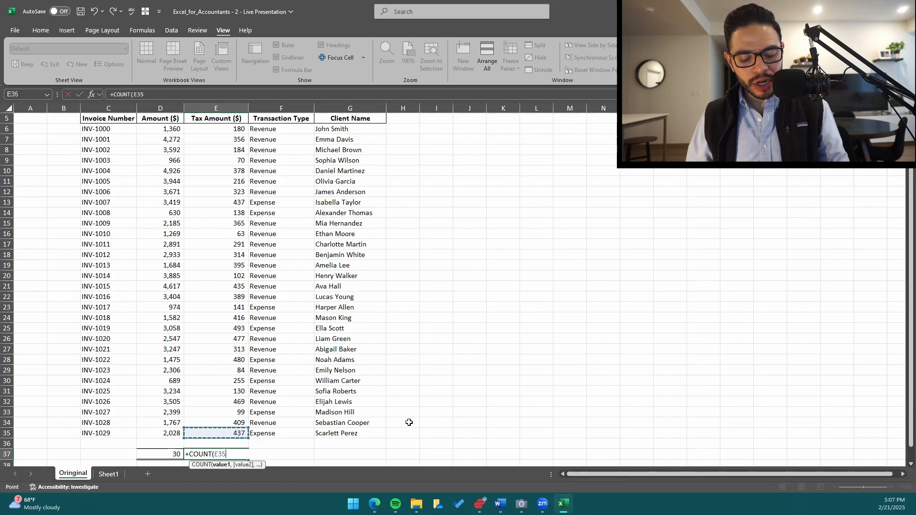
pyautogui.hotkey('ctrl', 'shift', 'Up')
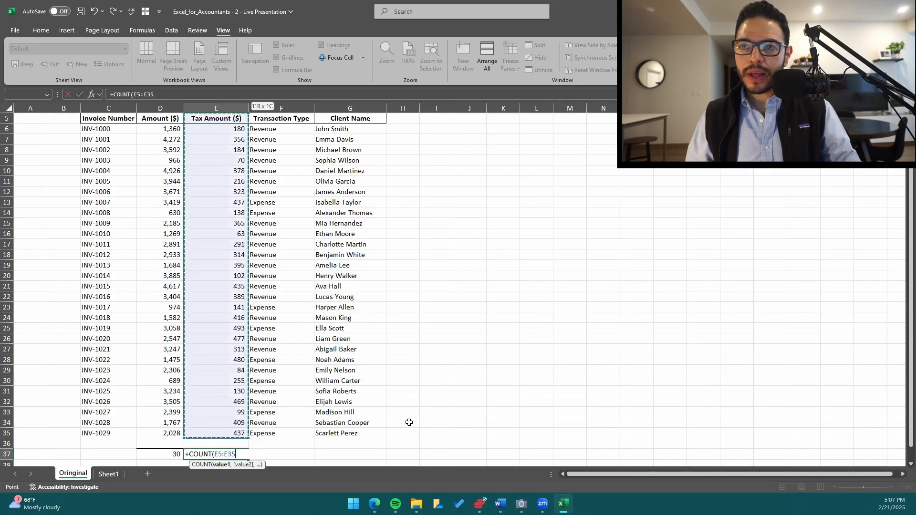
pyautogui.hotkey('shift', 'Down')
pyautogui.scroll(-4, 399, 407)
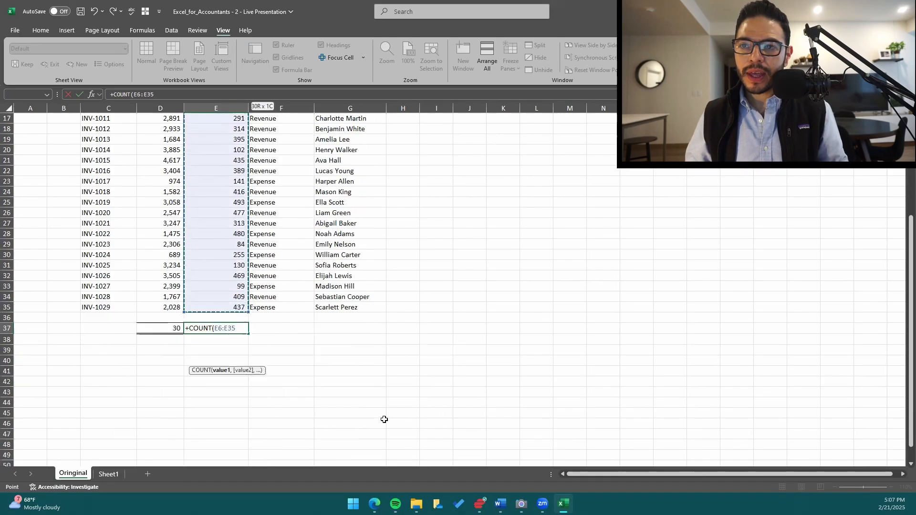
pyautogui.press('Return')
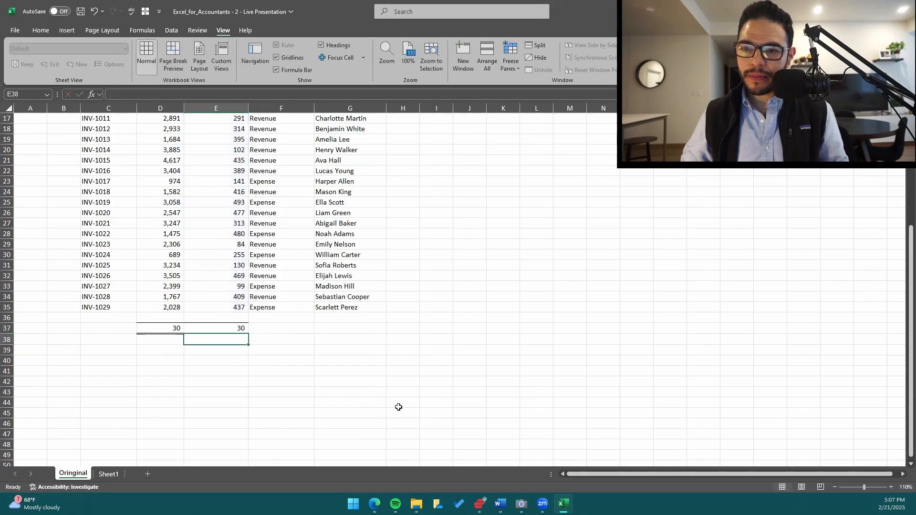
# Set the worksheet's zoom to a custom magnification of 120%.
pyautogui.hotkey('alt', 'w')
pyautogui.write('q1')
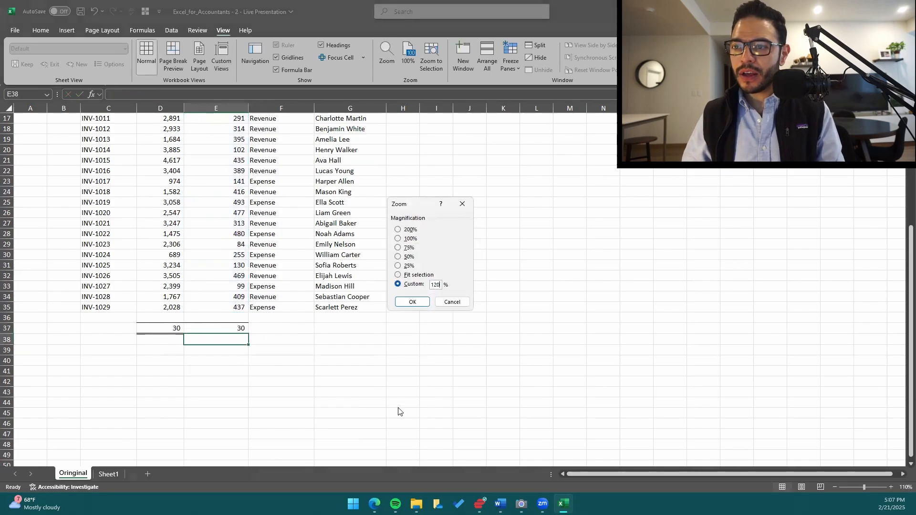
pyautogui.write('20')
pyautogui.press('Return')
pyautogui.scroll(5, 293, 352)
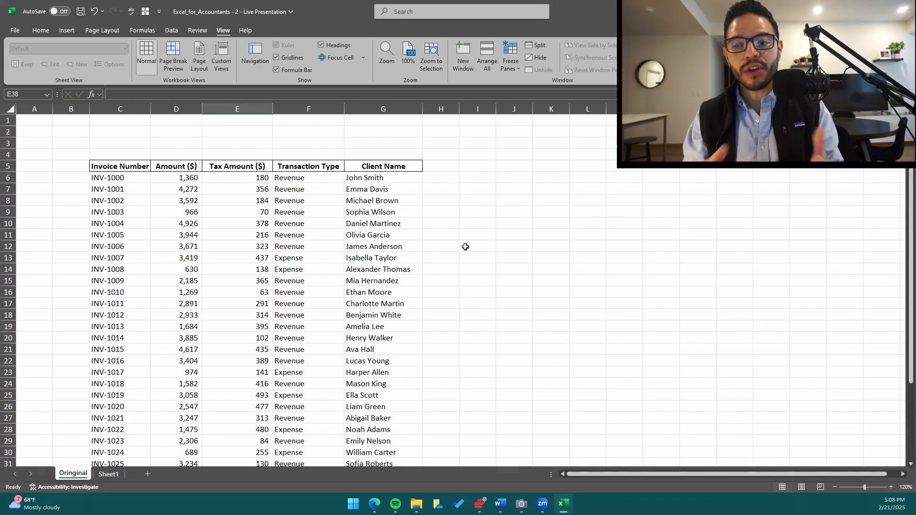
# Select D37 below the Amount ($) column to review its COUNT formula.
pyautogui.scroll(-5, 447, 246)
pyautogui.click(182, 373)
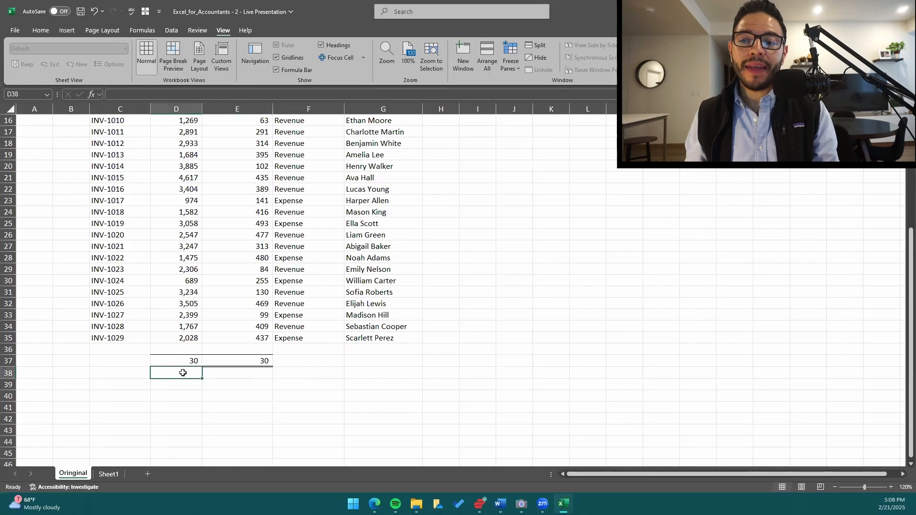
pyautogui.press('Up')
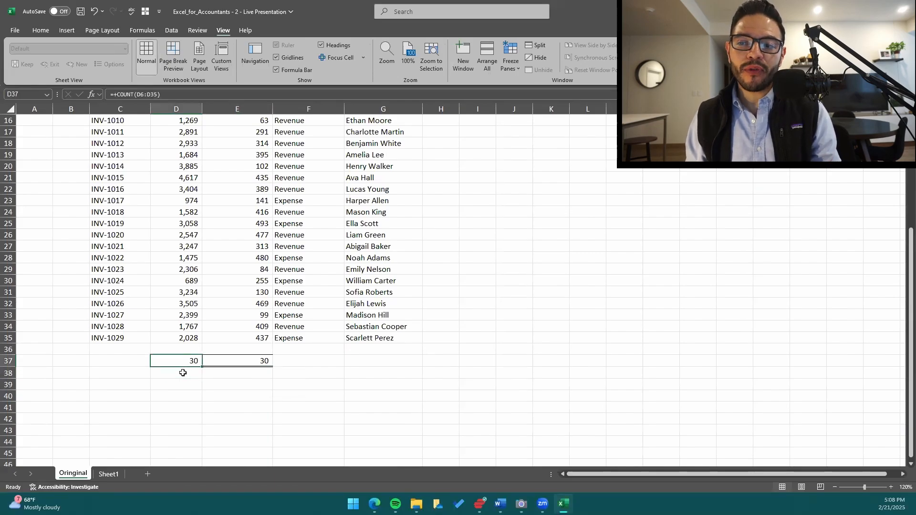